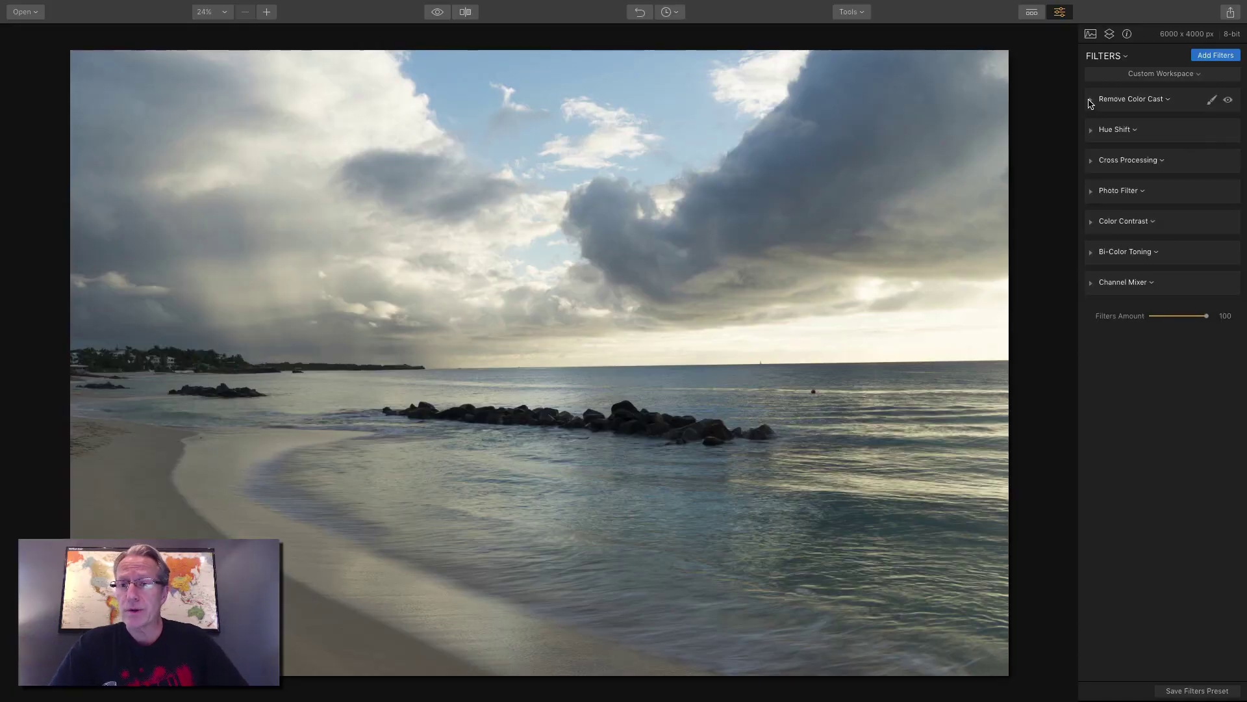
Step: Apply Remove Color Cast with Auto #1 at Amount 100 and compare it against the original
left_click(1091, 101)
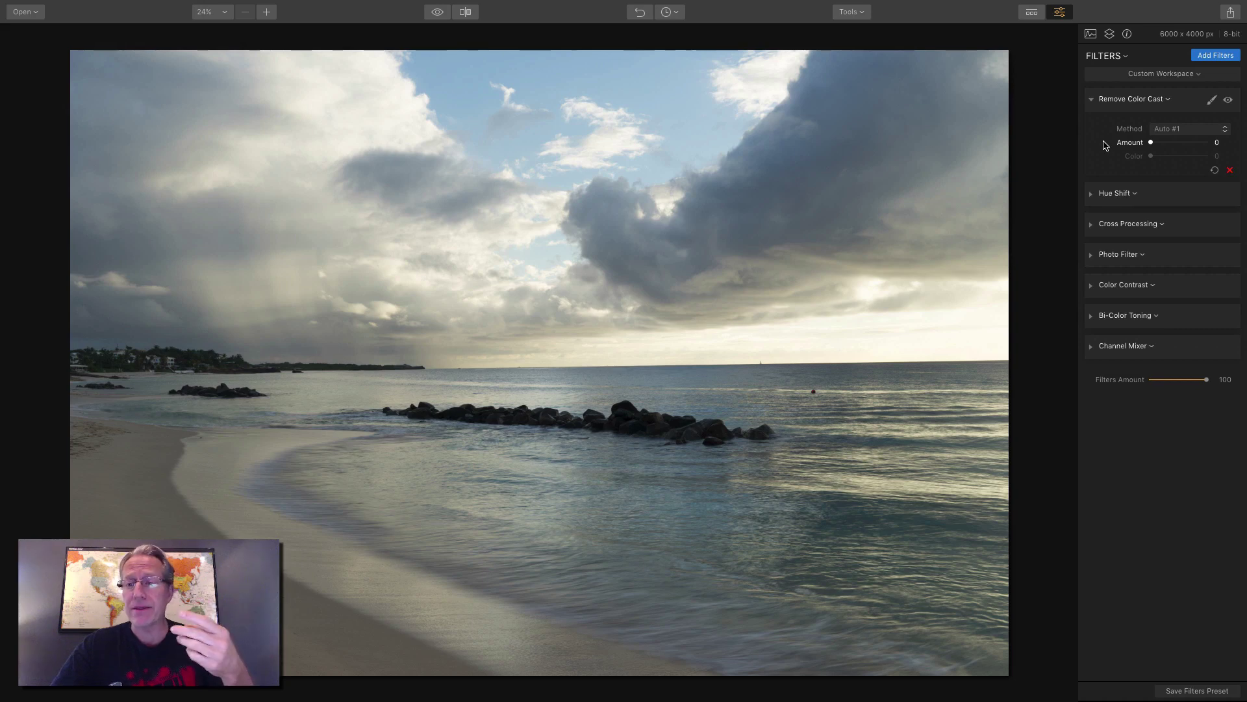
left_click(1180, 129)
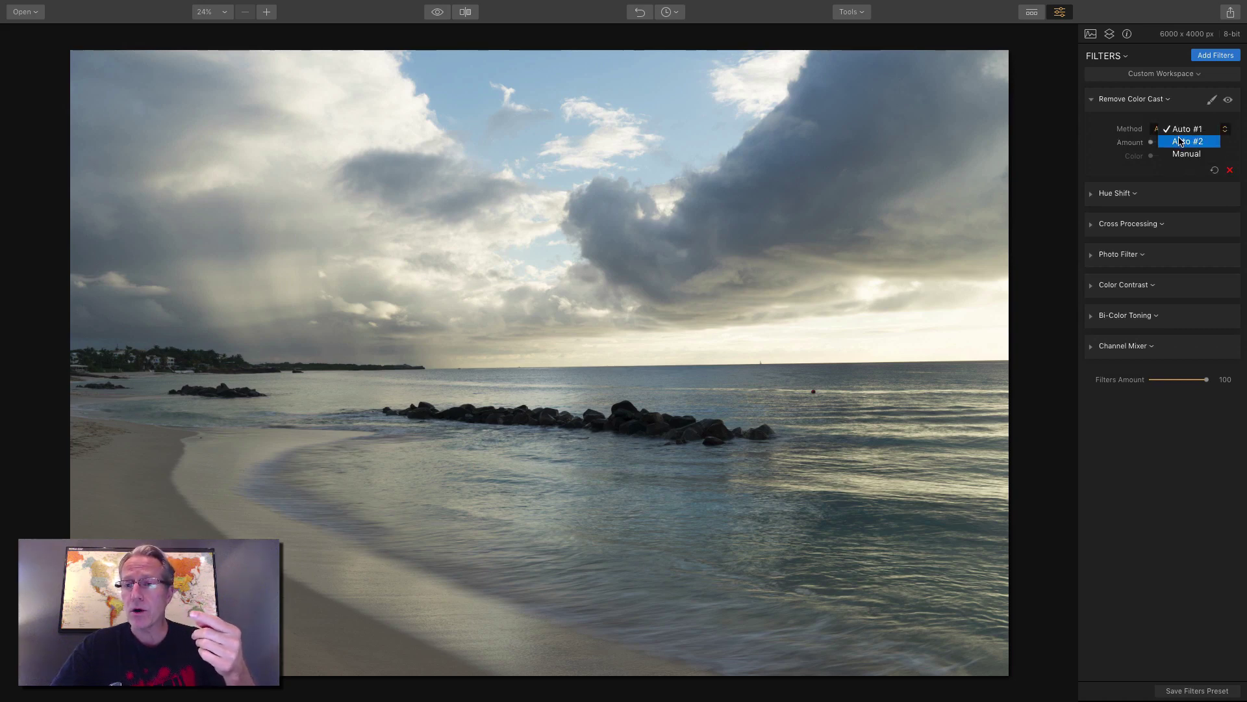
left_click(1180, 130)
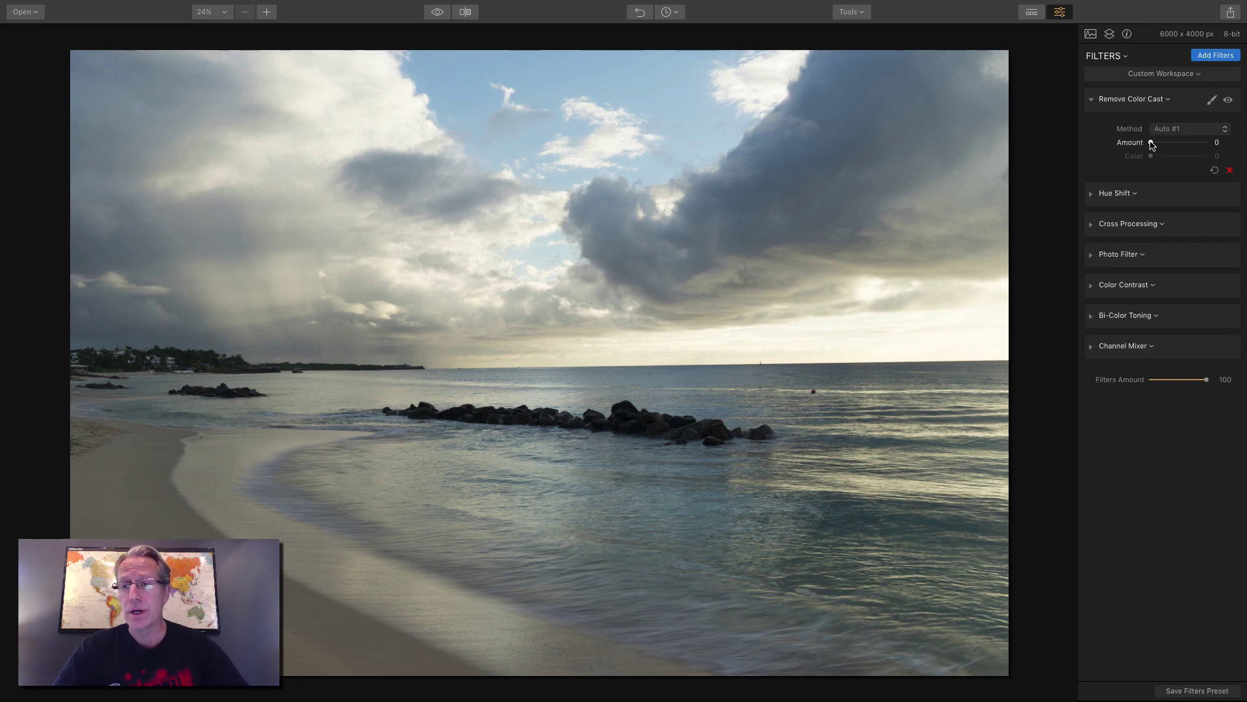
left_click_drag(1152, 142, 1197, 145)
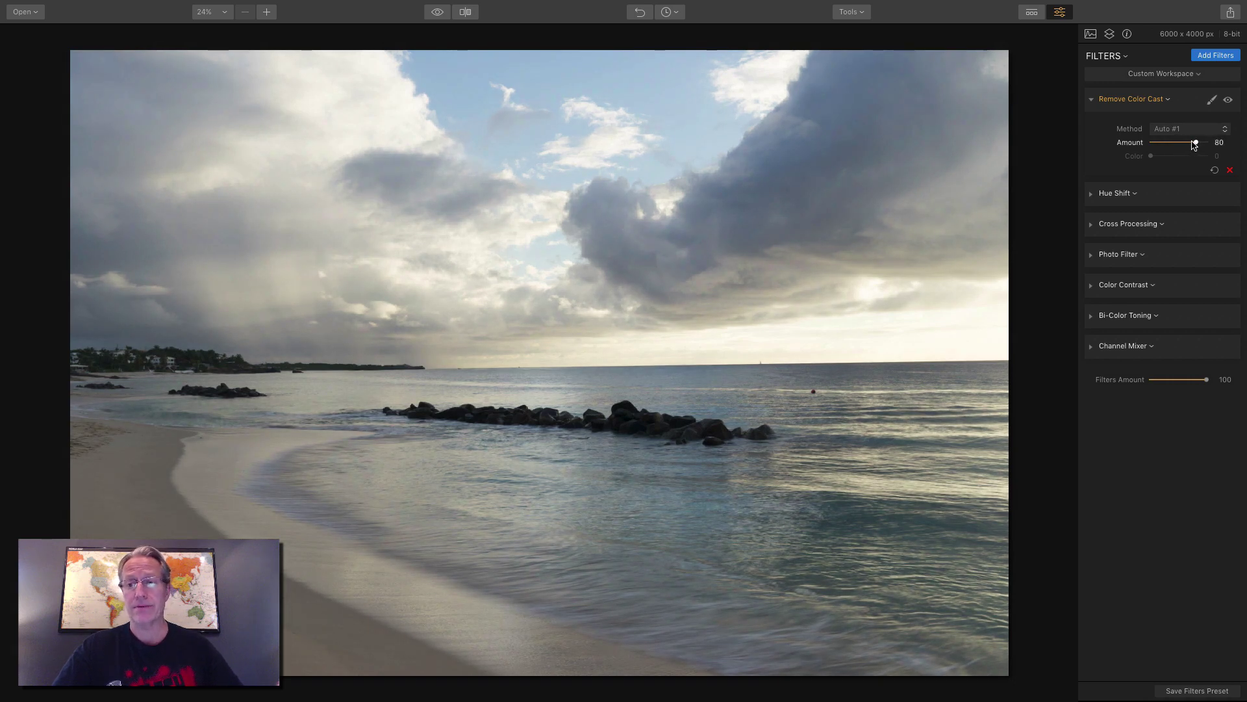
left_click_drag(1196, 145, 1215, 143)
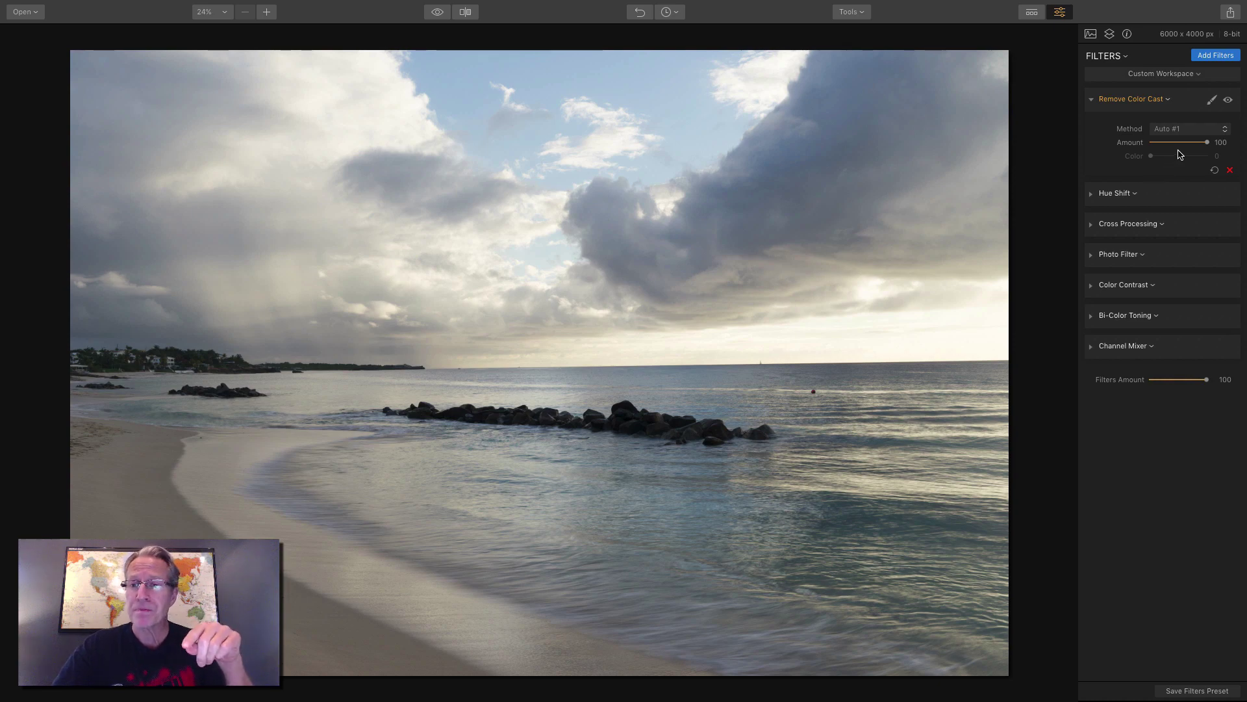
left_click(1228, 100)
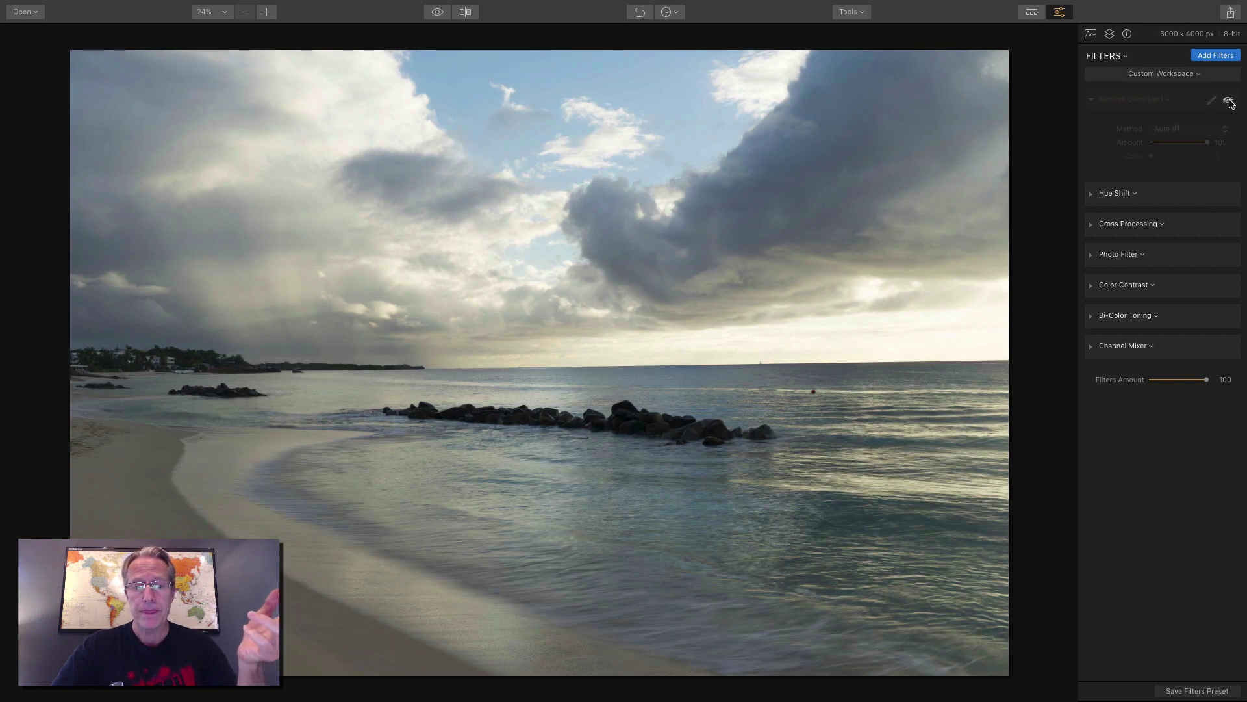
left_click(1228, 100)
left_click(1229, 100)
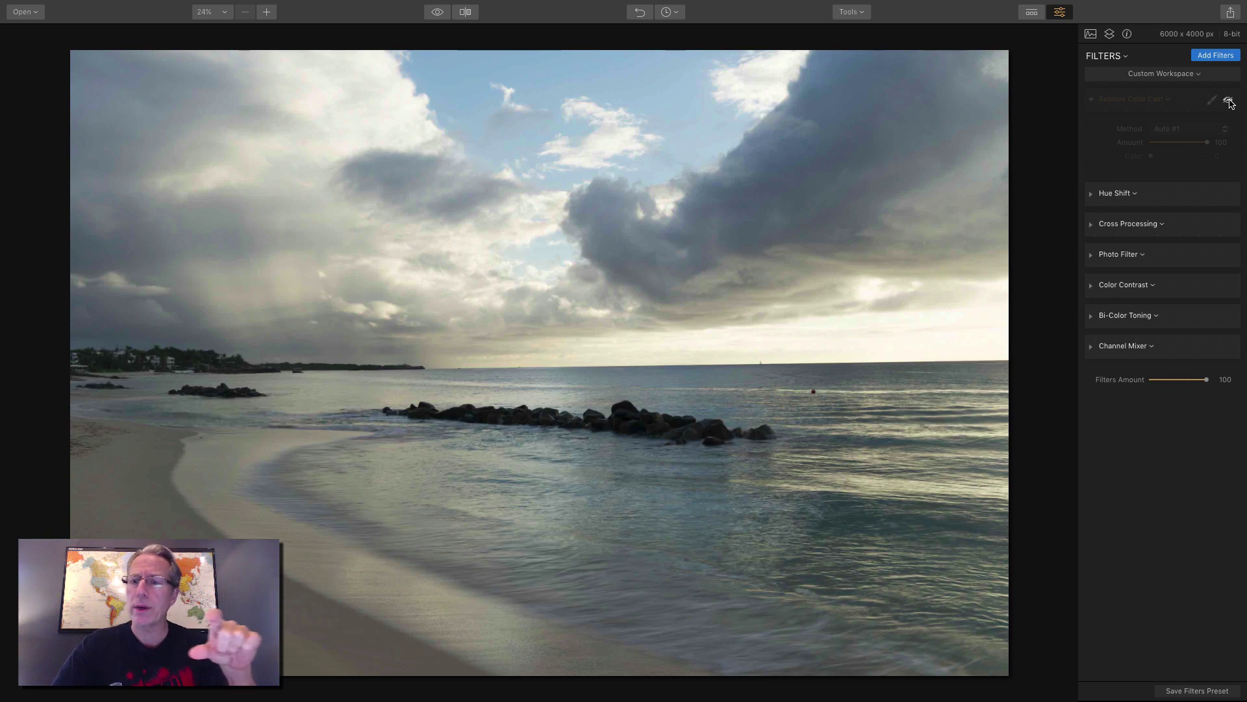
left_click(1229, 100)
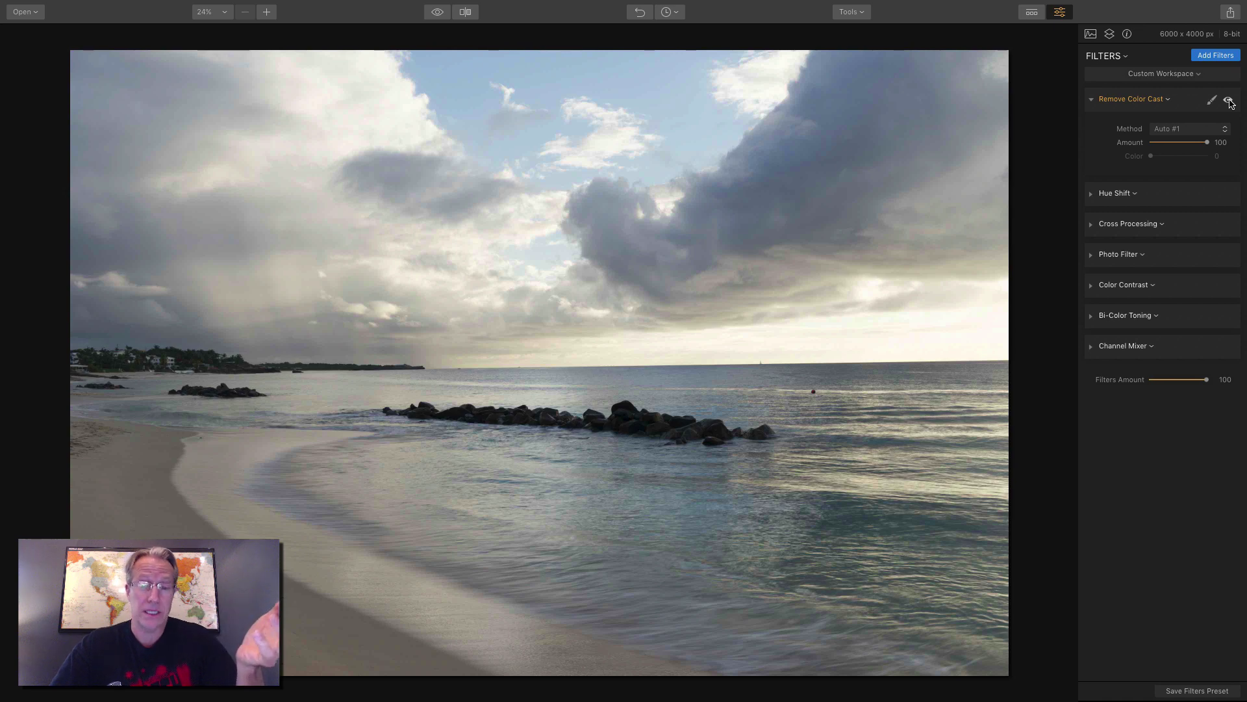
Step: Switch the correction method to Auto #2 and compare it with the uncorrected photo
left_click(1187, 129)
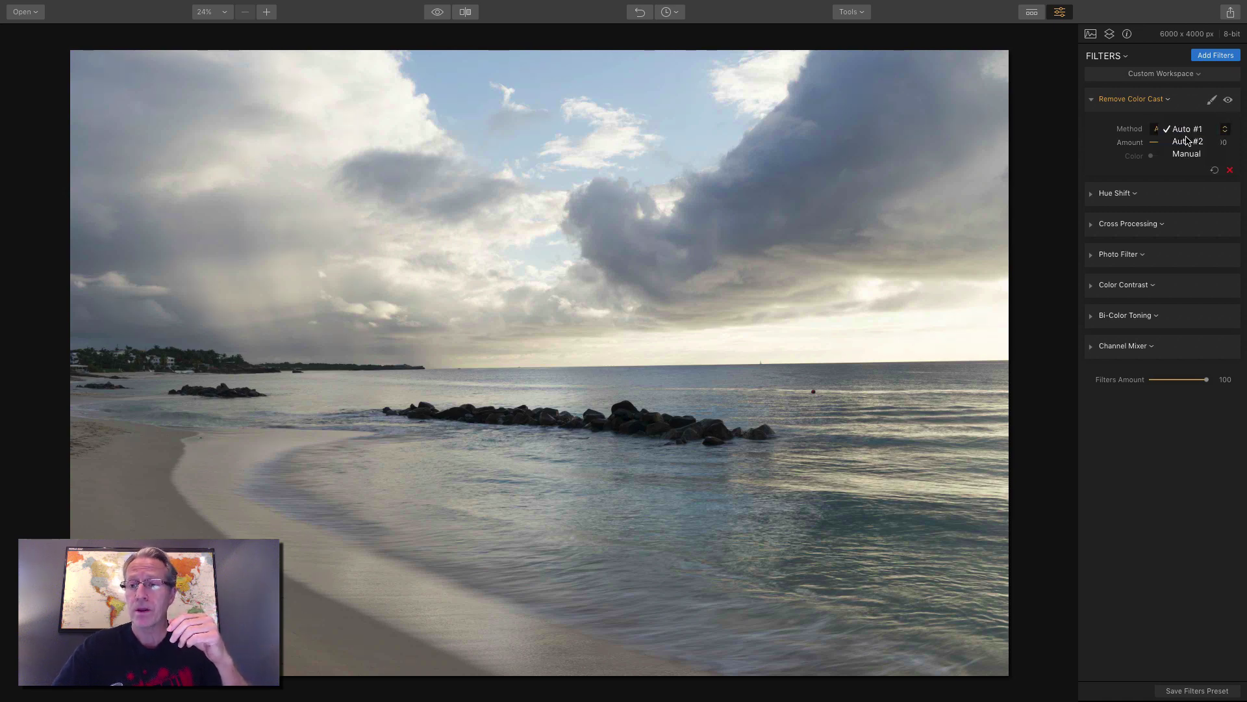
left_click(1189, 142)
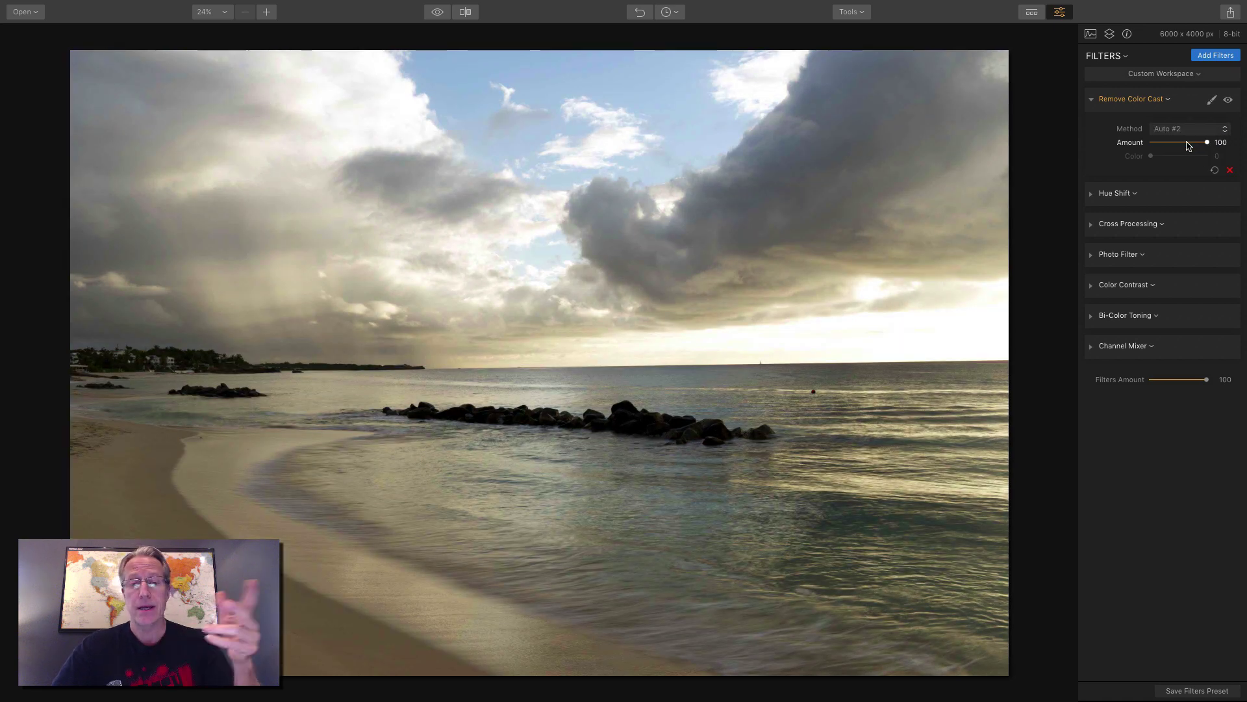
left_click(1229, 101)
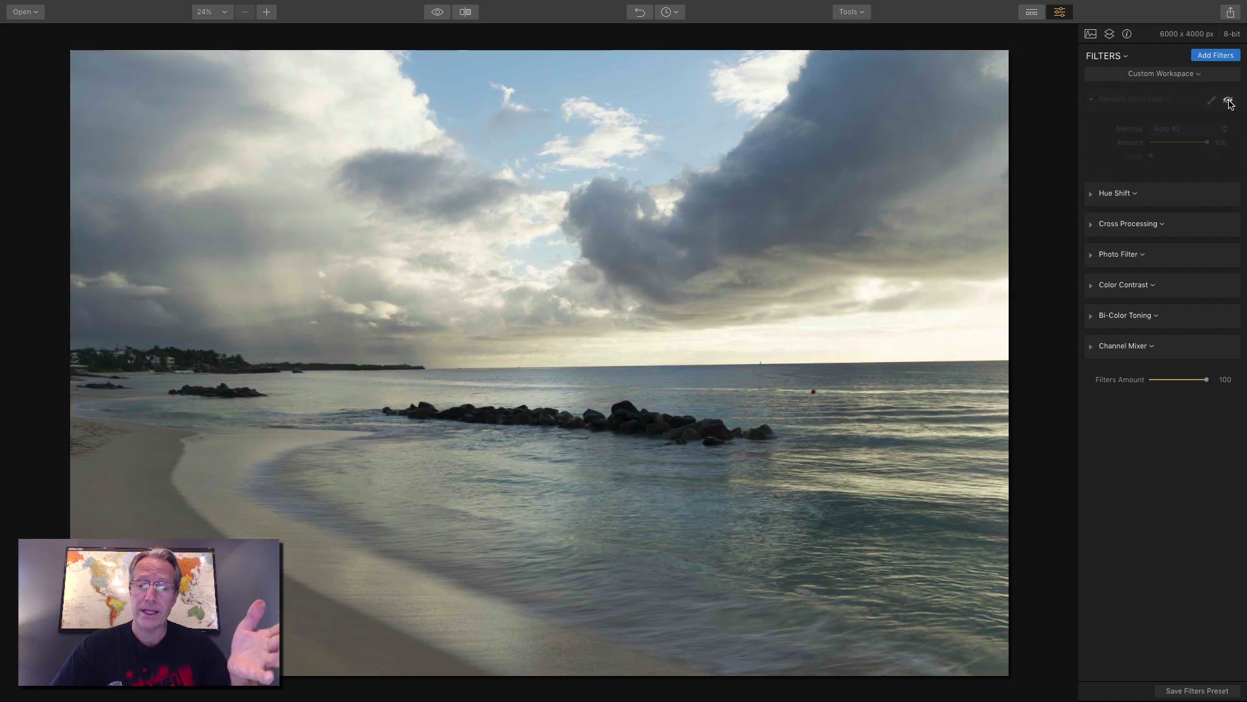
left_click(1229, 101)
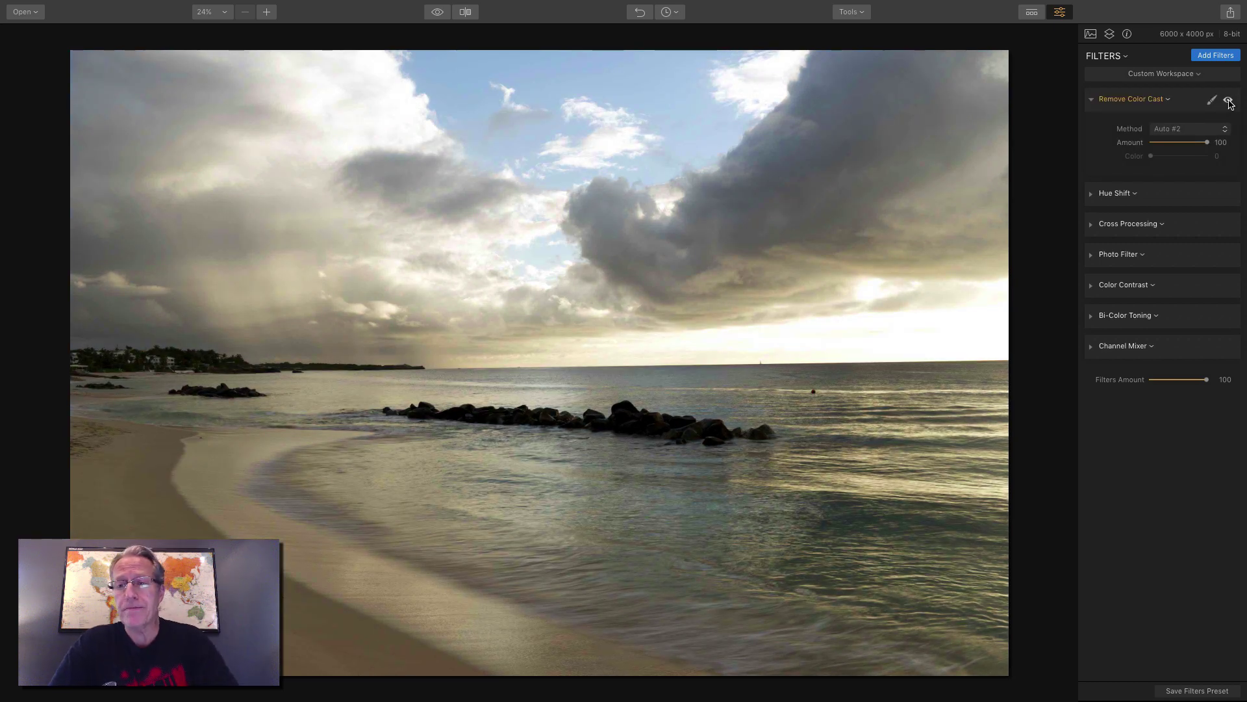
Step: Try a Manual cast correction at Amount 100 with a warmer Color, then reset and collapse the filter
left_click(1215, 171)
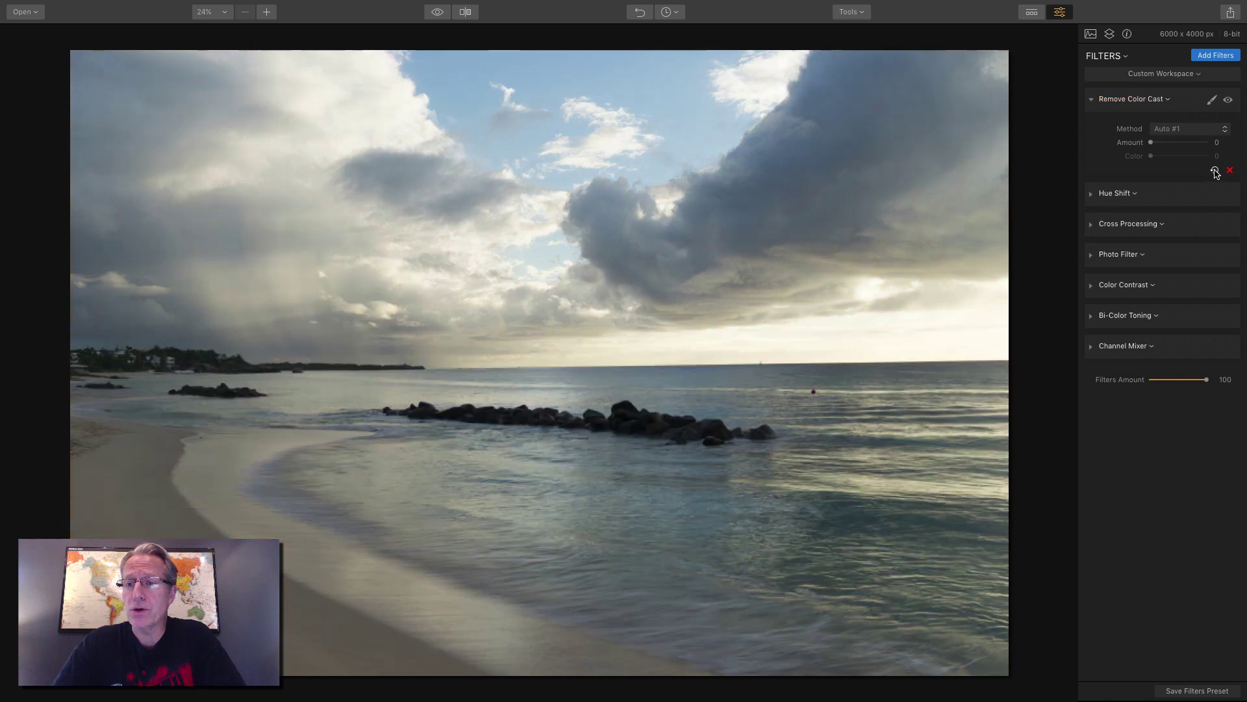
left_click(1168, 129)
left_click(1175, 155)
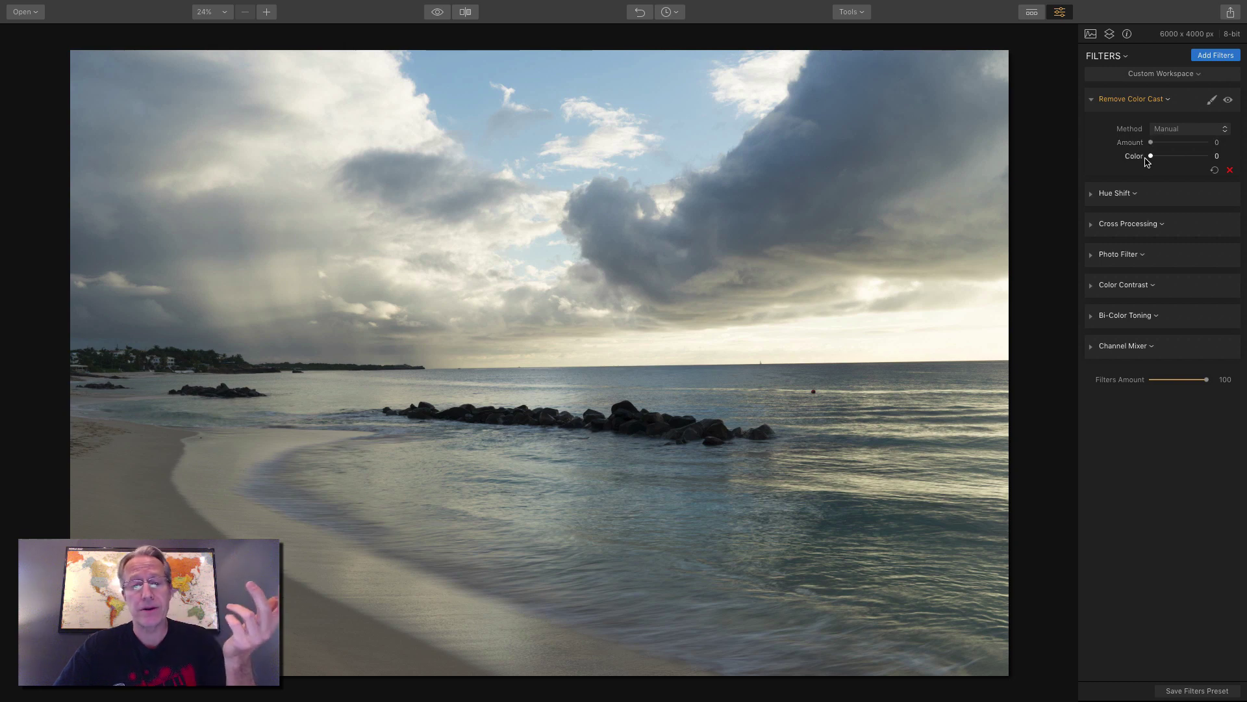
left_click_drag(1151, 143, 1246, 147)
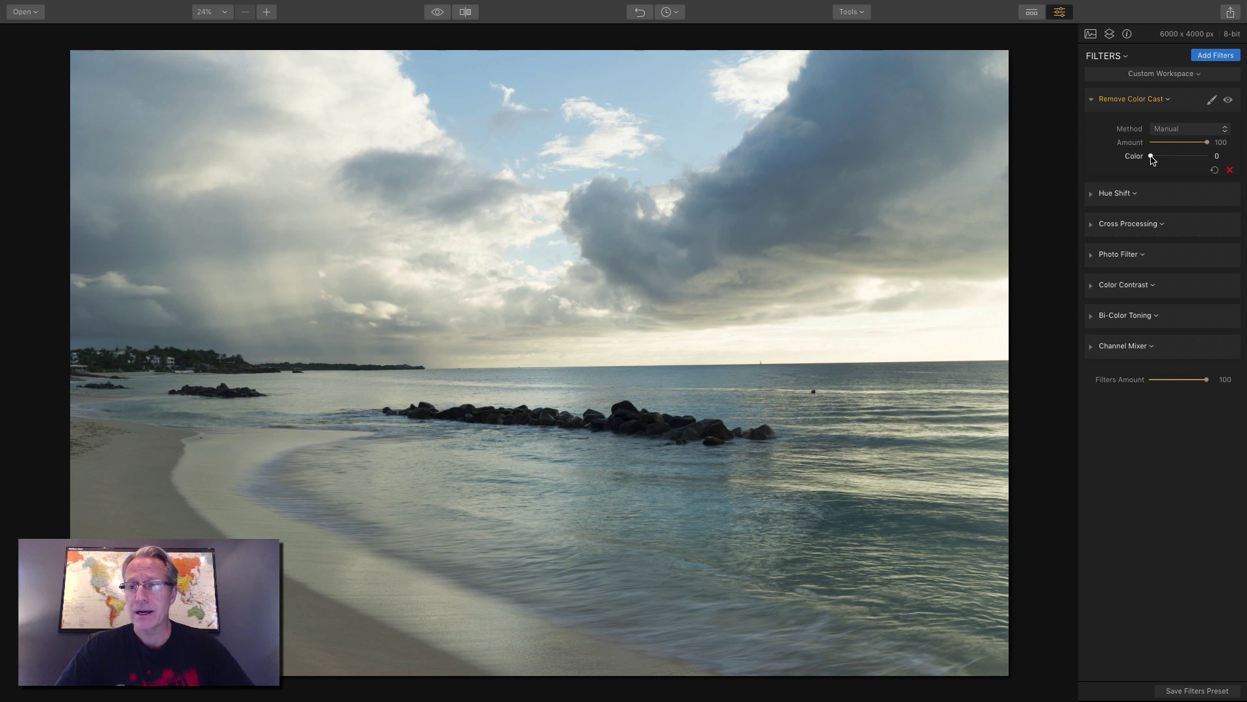
left_click_drag(1152, 158, 1216, 163)
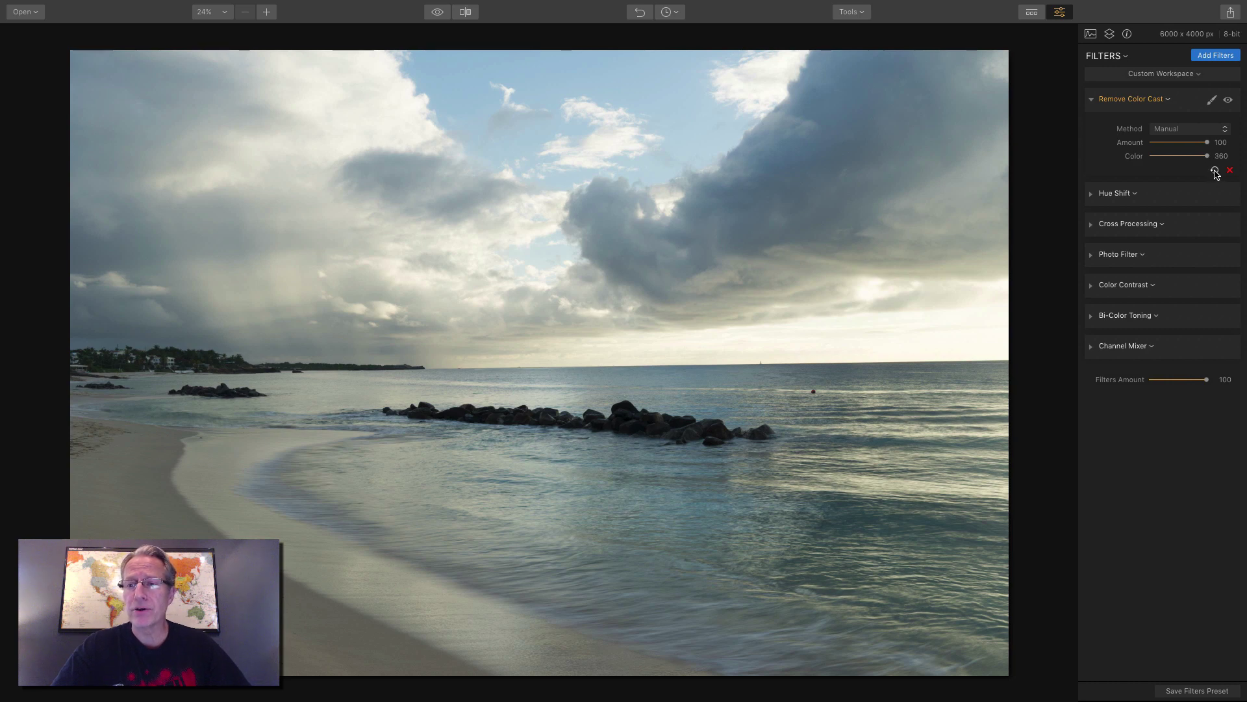
left_click(1216, 171)
left_click(1093, 101)
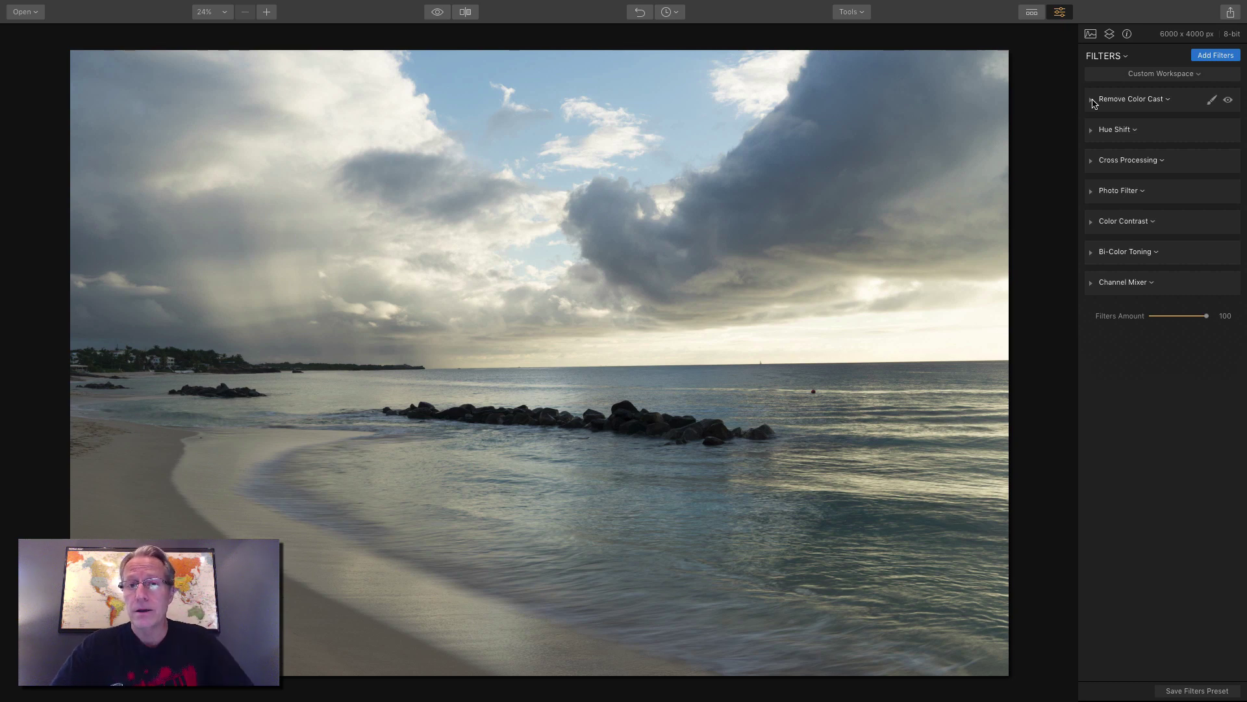
Step: Sweep Hue Shift through purple, -180 orange-sky and green-purple looks, then reset Hue to 0
left_click(1093, 130)
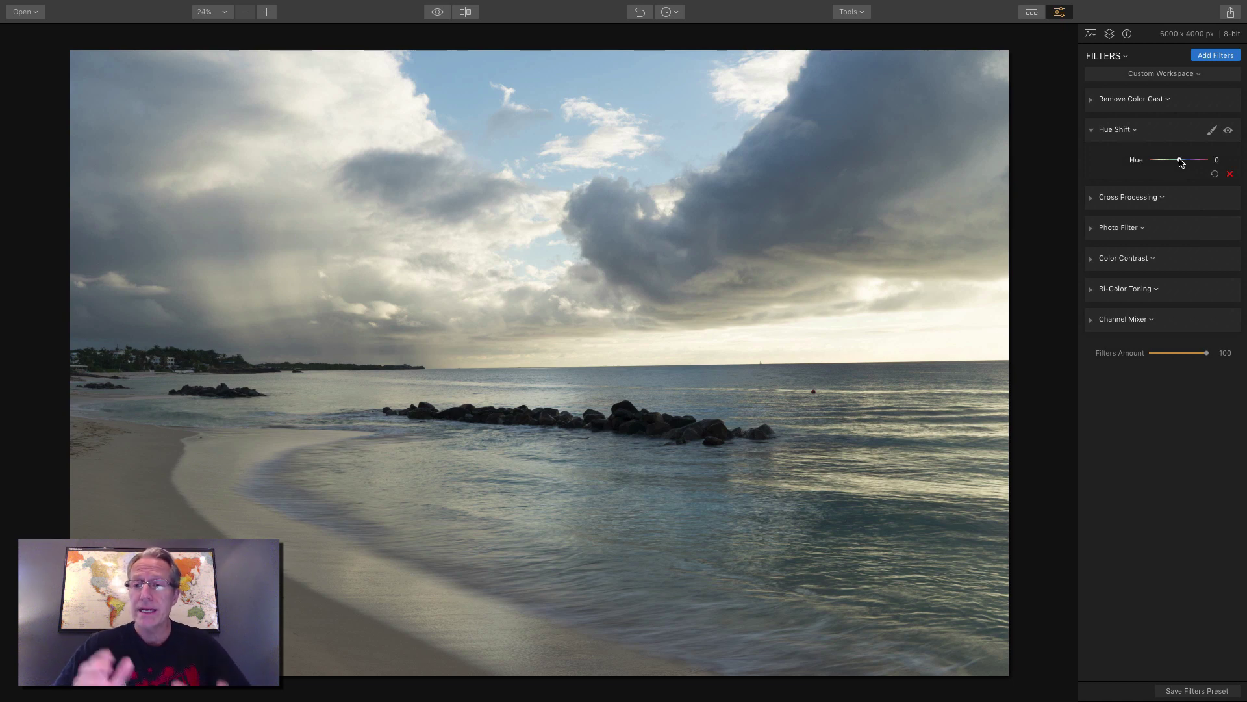
left_click_drag(1180, 161, 1204, 161)
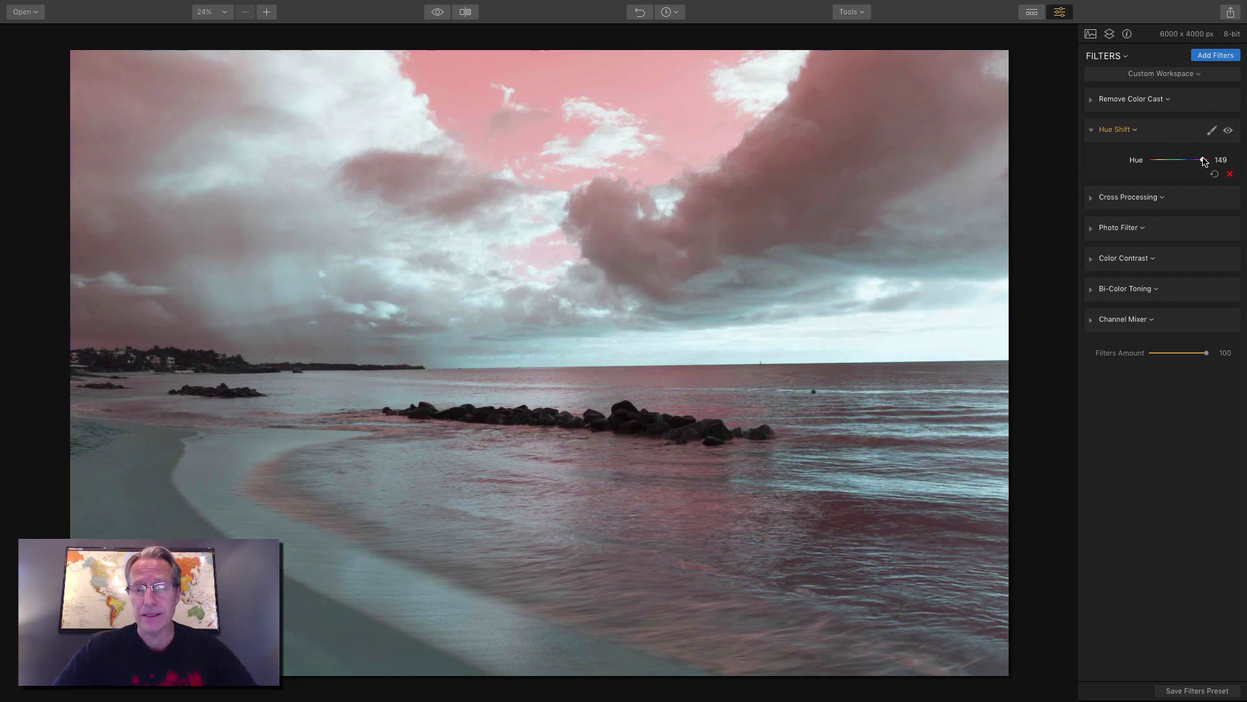
left_click_drag(1205, 162, 1179, 163)
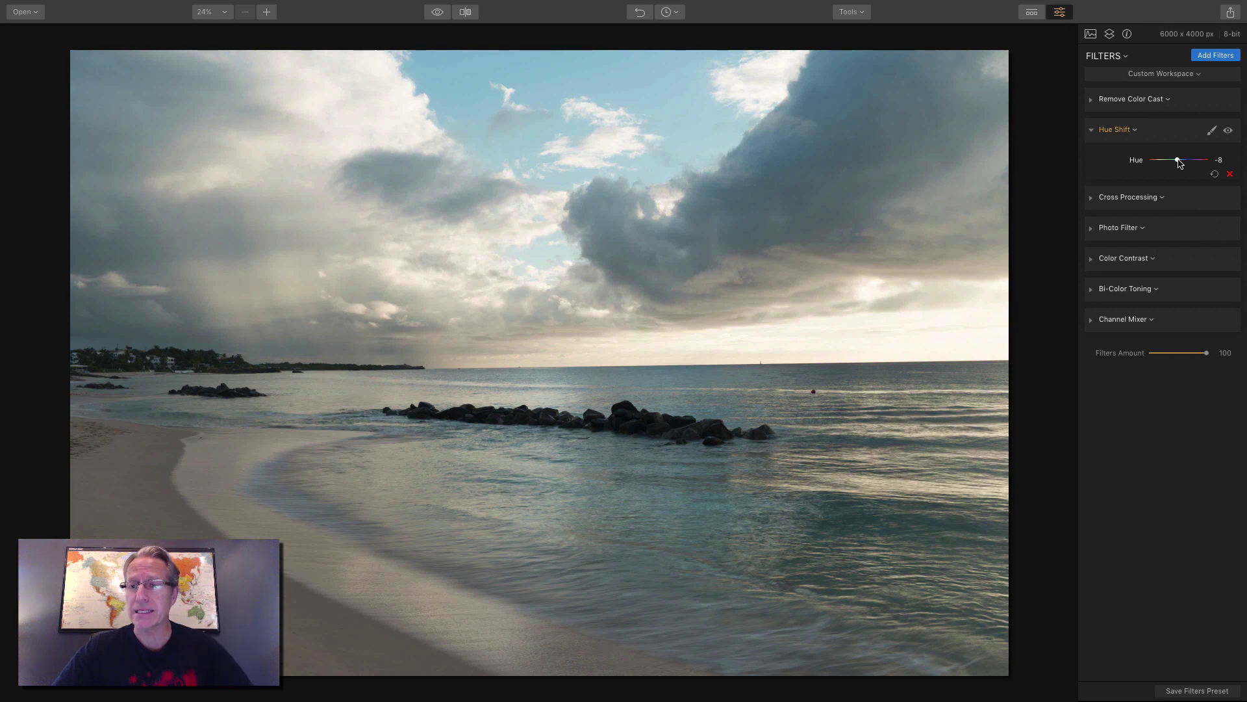
left_click(1229, 131)
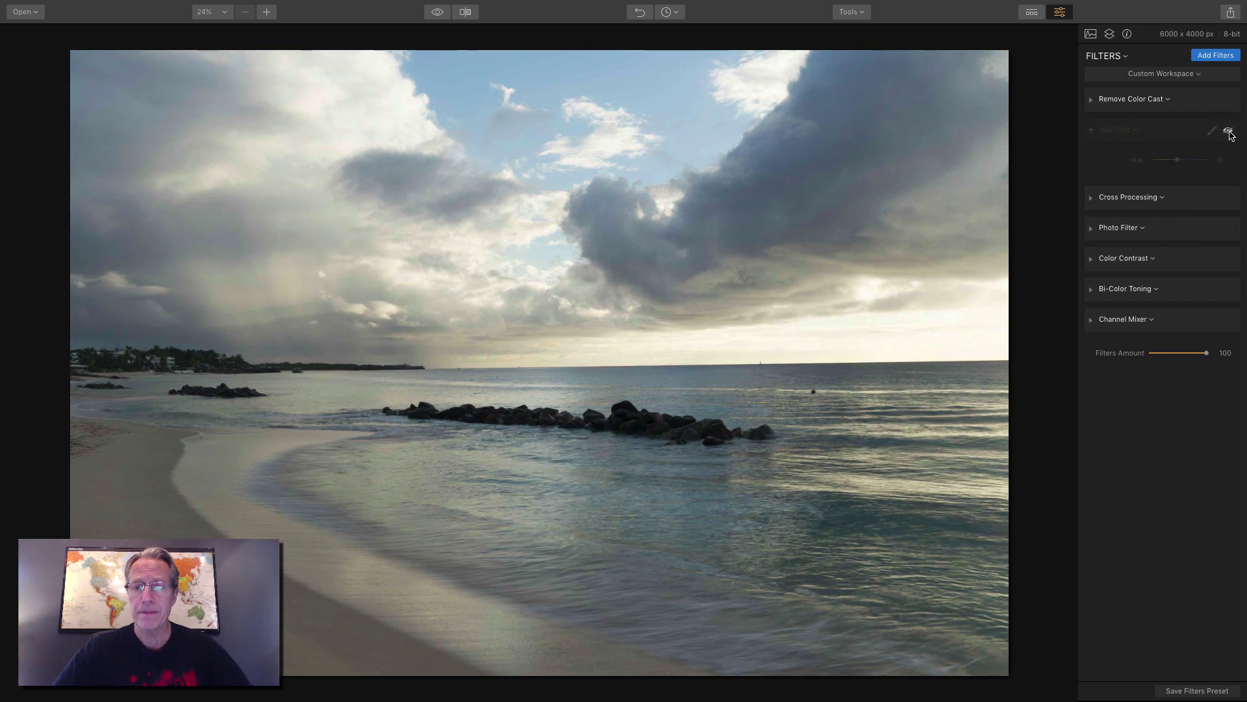
left_click(1228, 132)
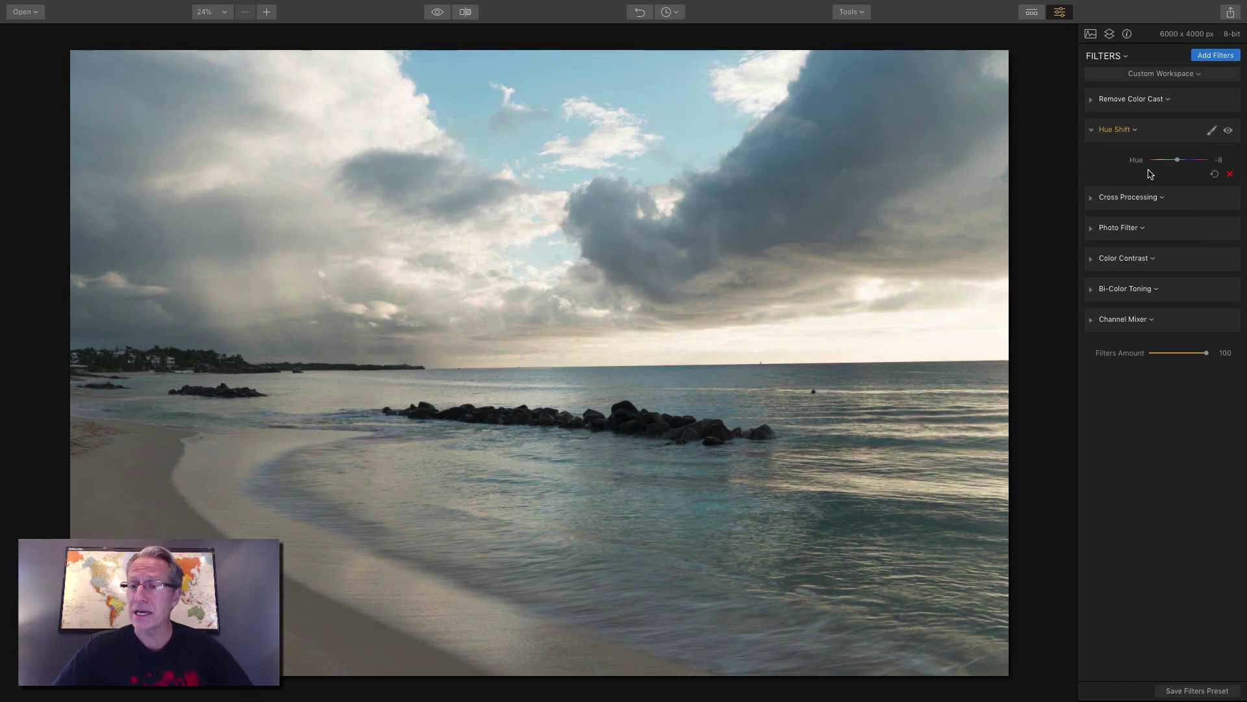
left_click_drag(1177, 160, 1136, 160)
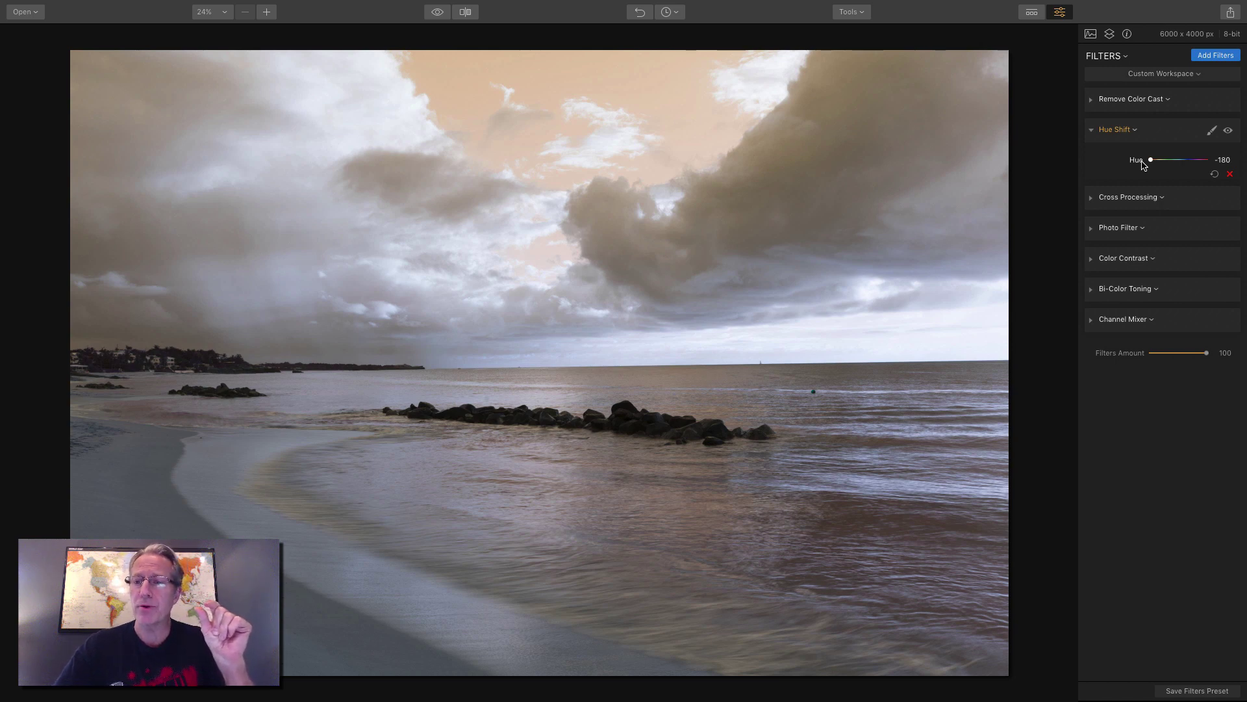
left_click_drag(1151, 160, 1167, 165)
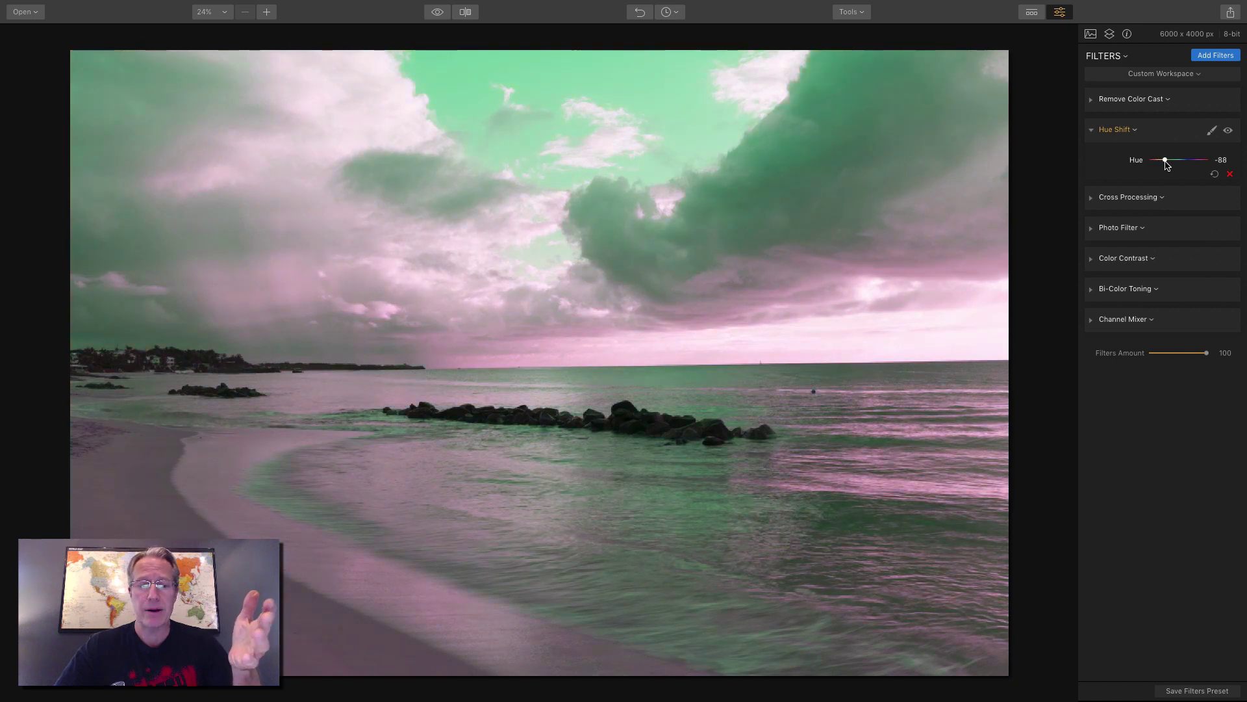
left_click(1214, 176)
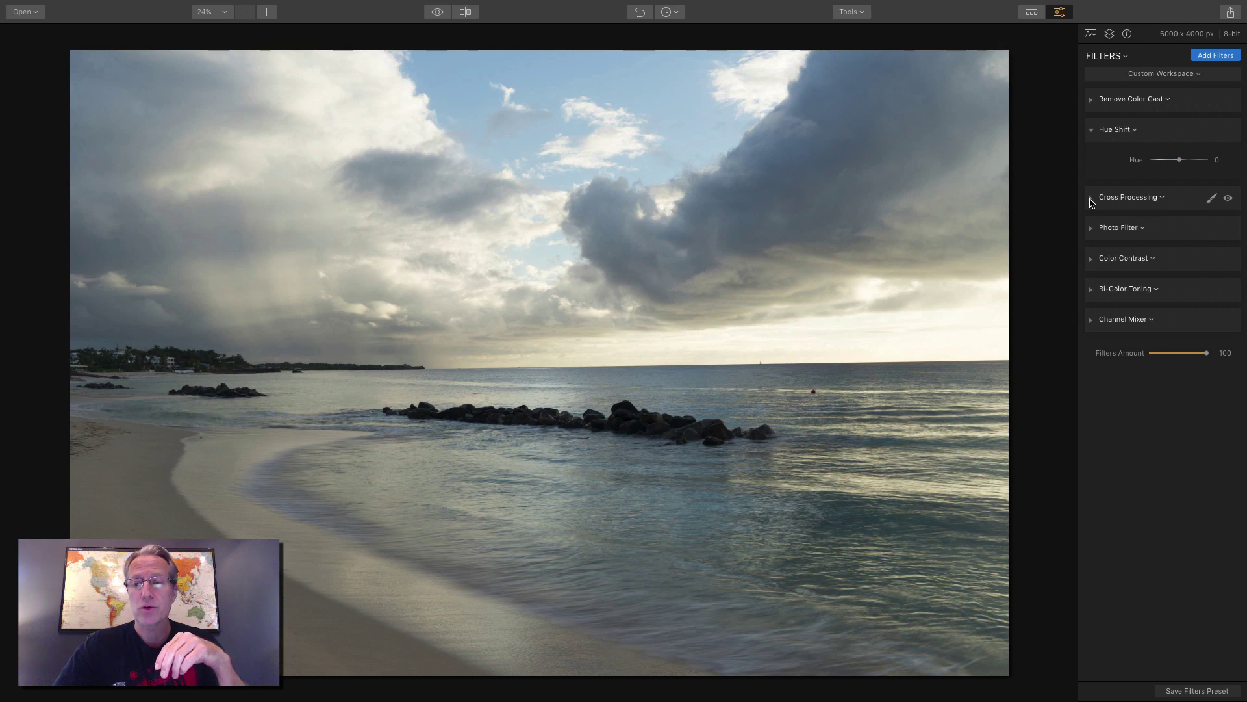
Step: Apply the Tokyo cross-processing look, then switch to Seattle at slightly lower strength
left_click(1091, 199)
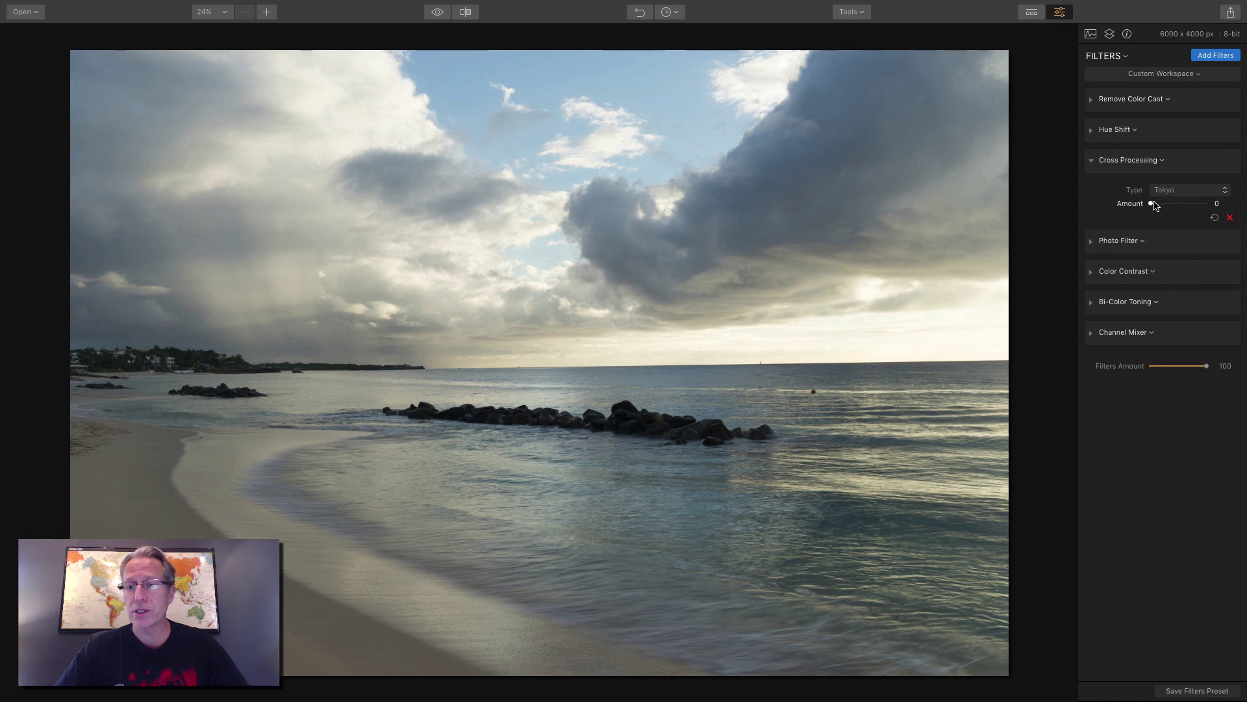
left_click_drag(1152, 204, 1187, 207)
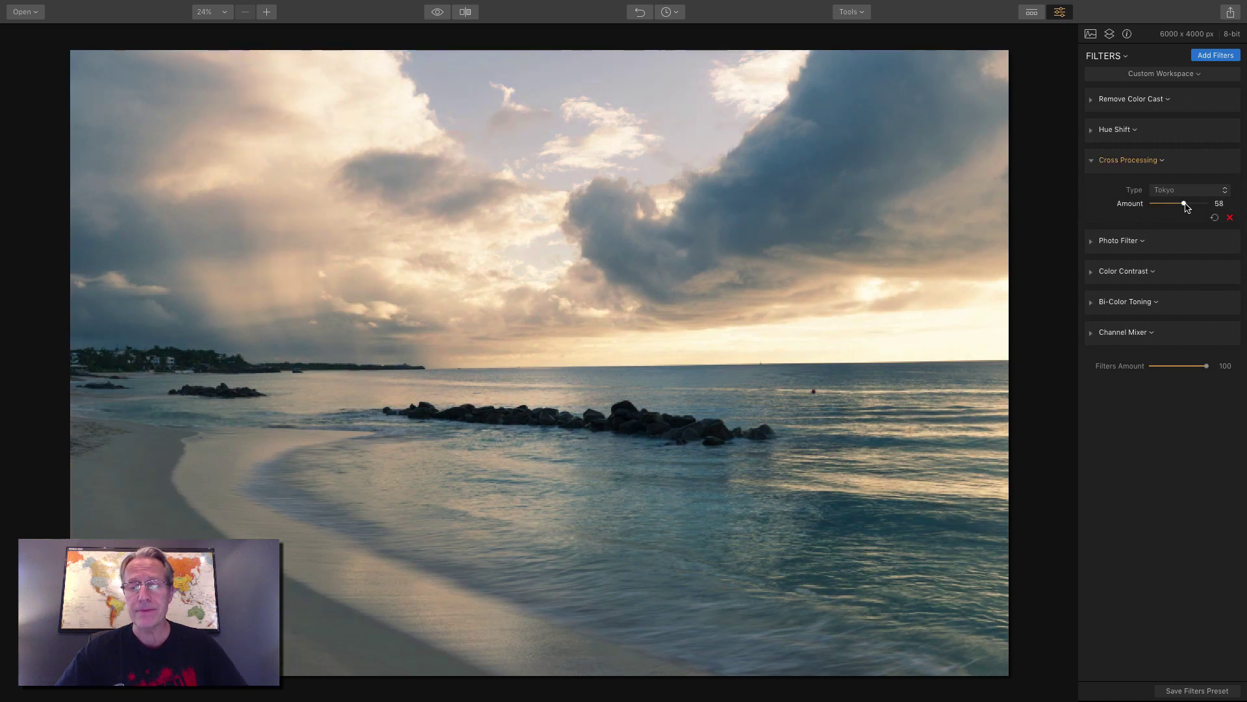
left_click(1179, 191)
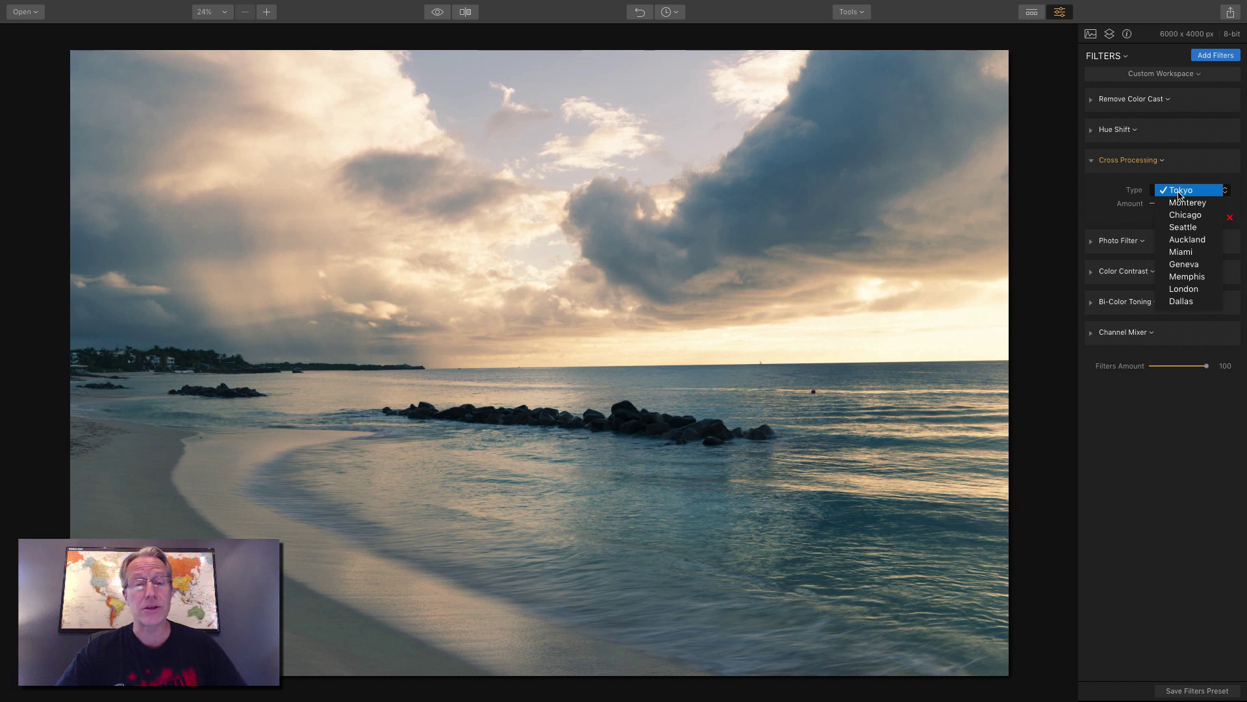
left_click(1179, 193)
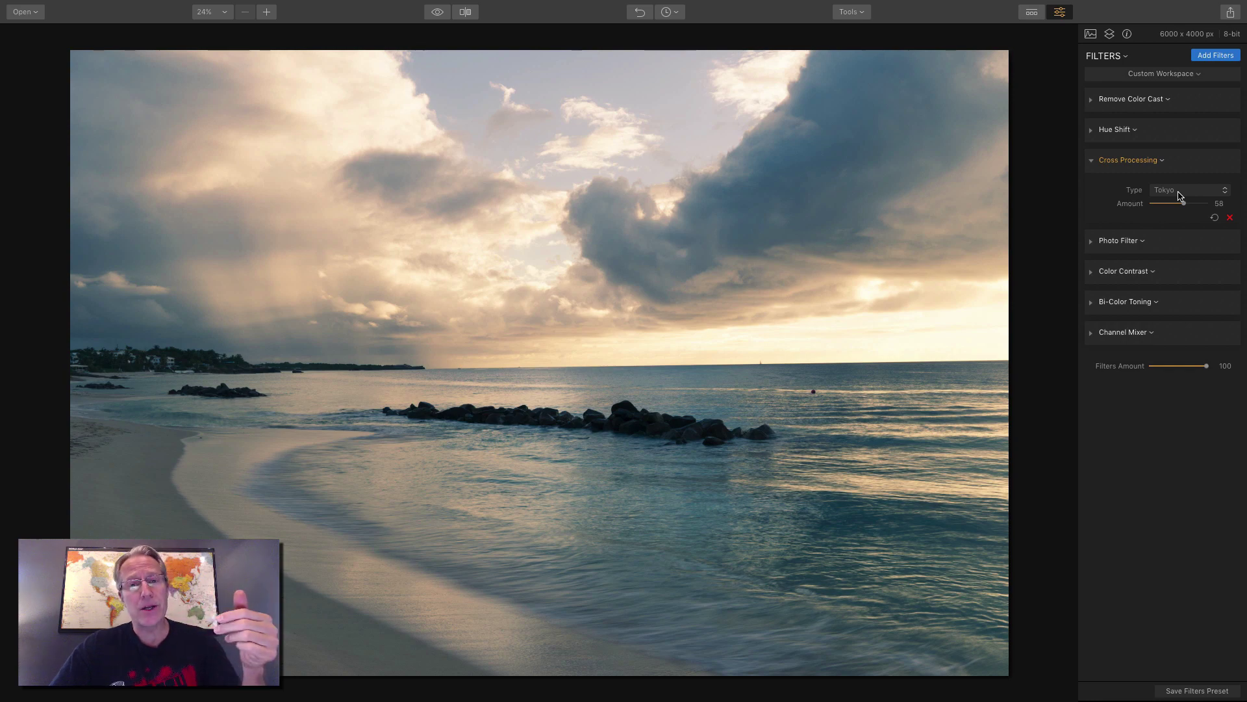
left_click(1179, 193)
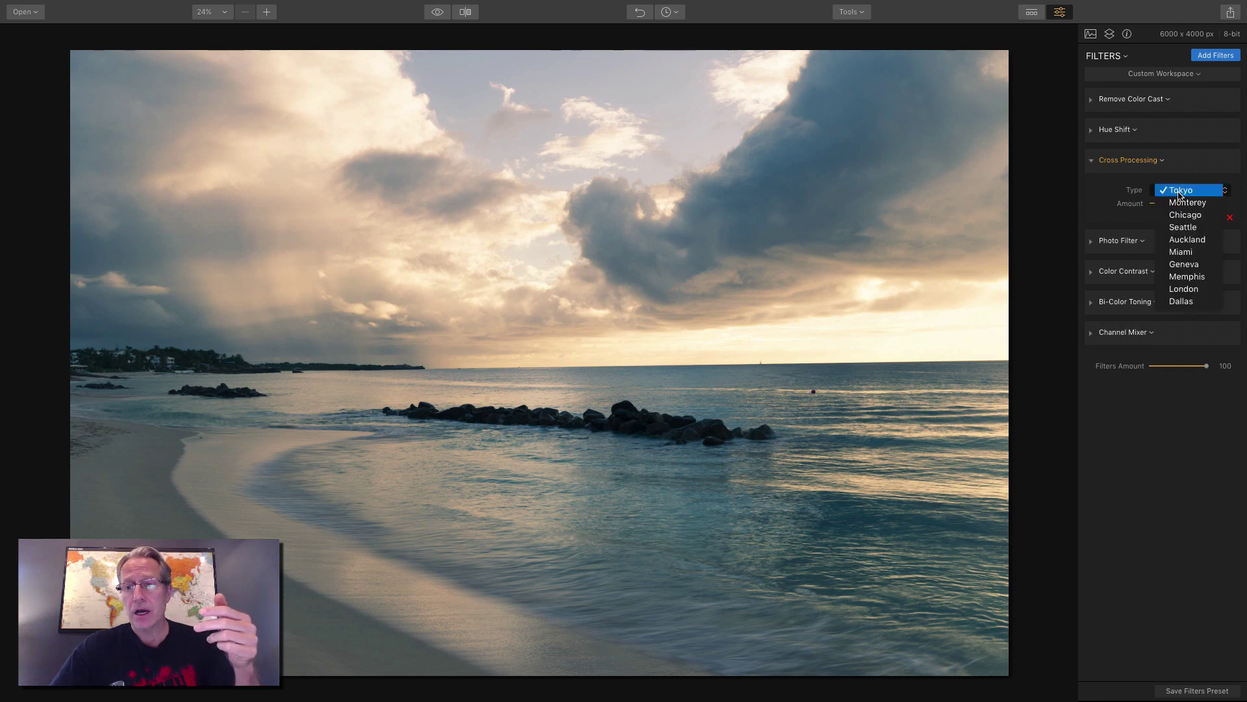
left_click(1183, 227)
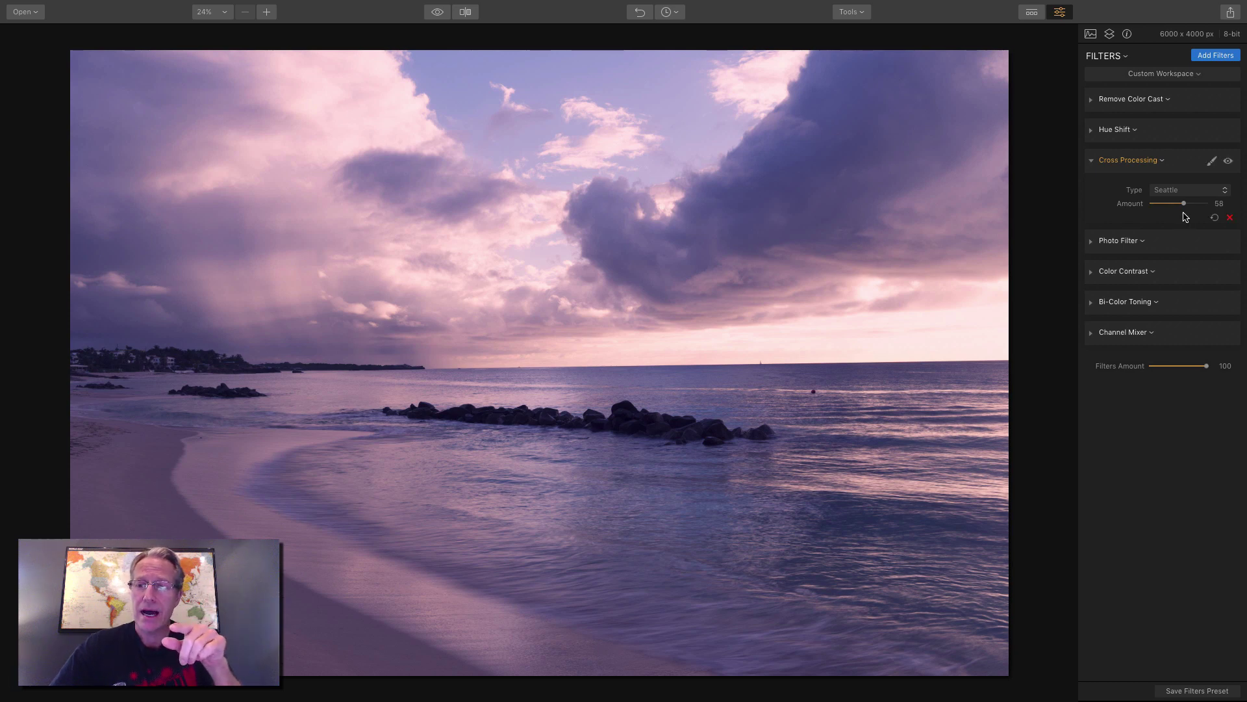
mouse_move(1184, 204)
left_mouse_down()
mouse_move(1145, 207)
mouse_move(1205, 204)
mouse_move(1175, 207)
left_mouse_up()
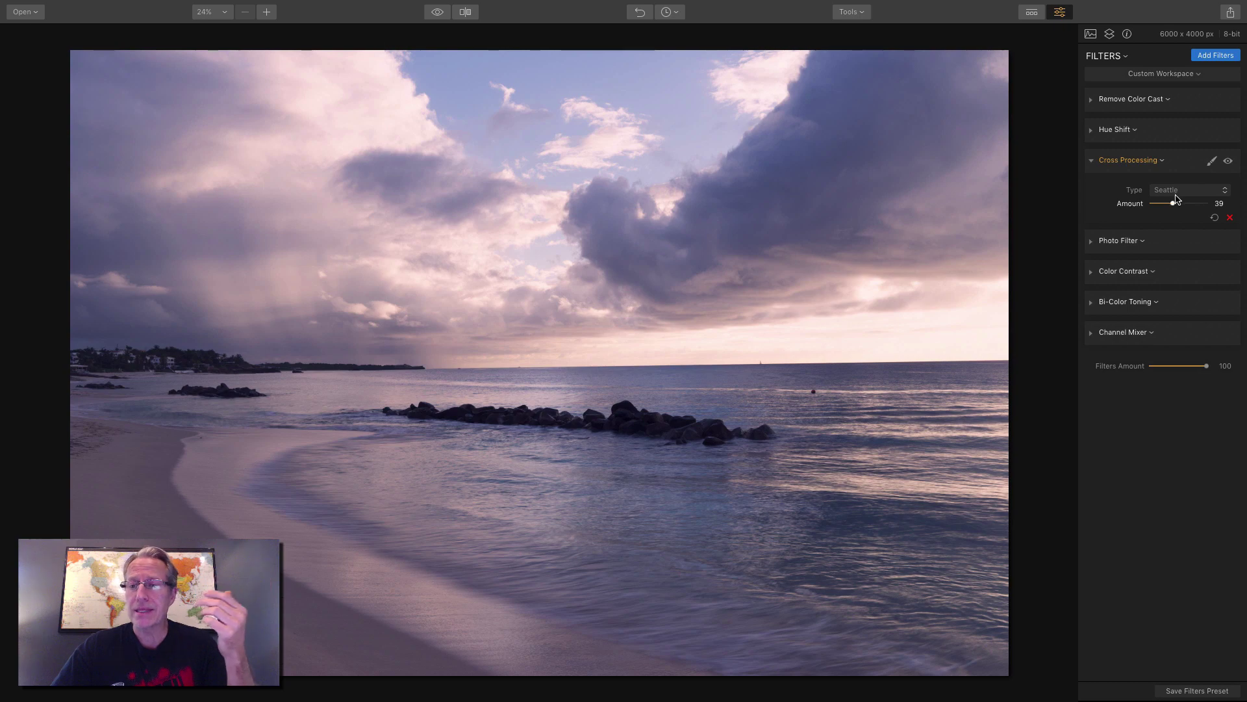
Step: Try the Chicago, Miami, Memphis, London and Dallas cross-processing types in turn
left_click(1180, 190)
left_click(1180, 178)
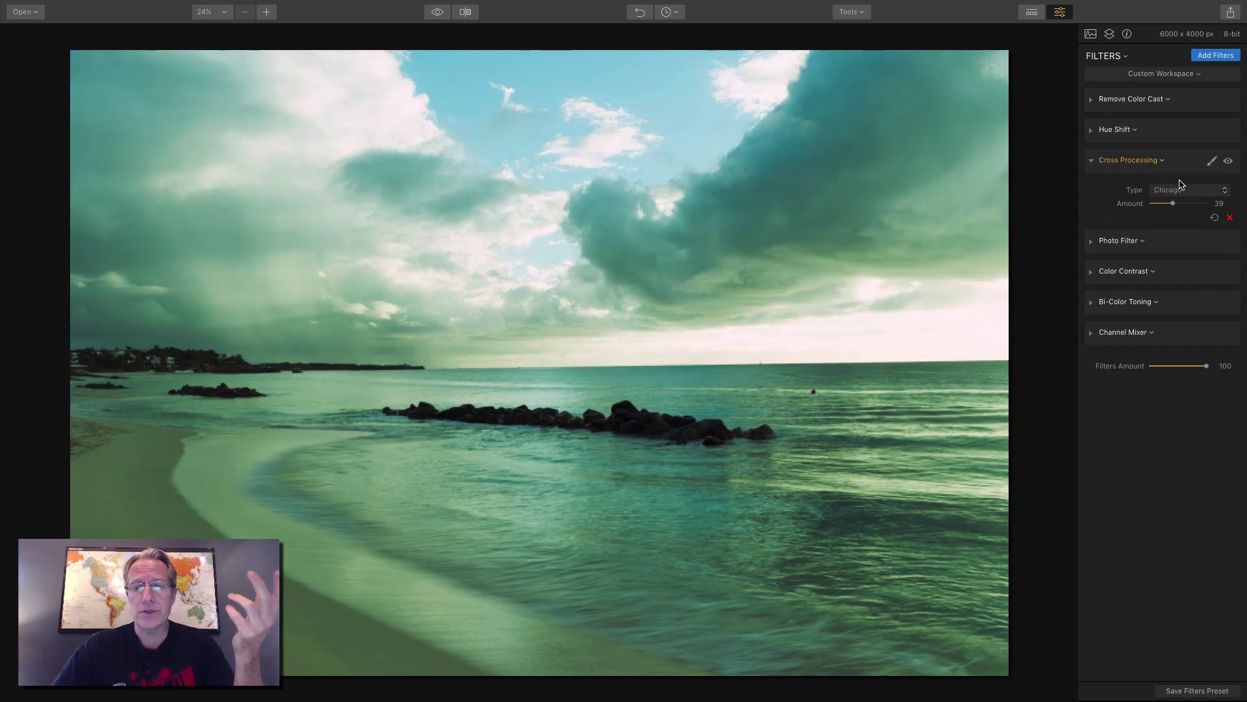
left_click(1183, 195)
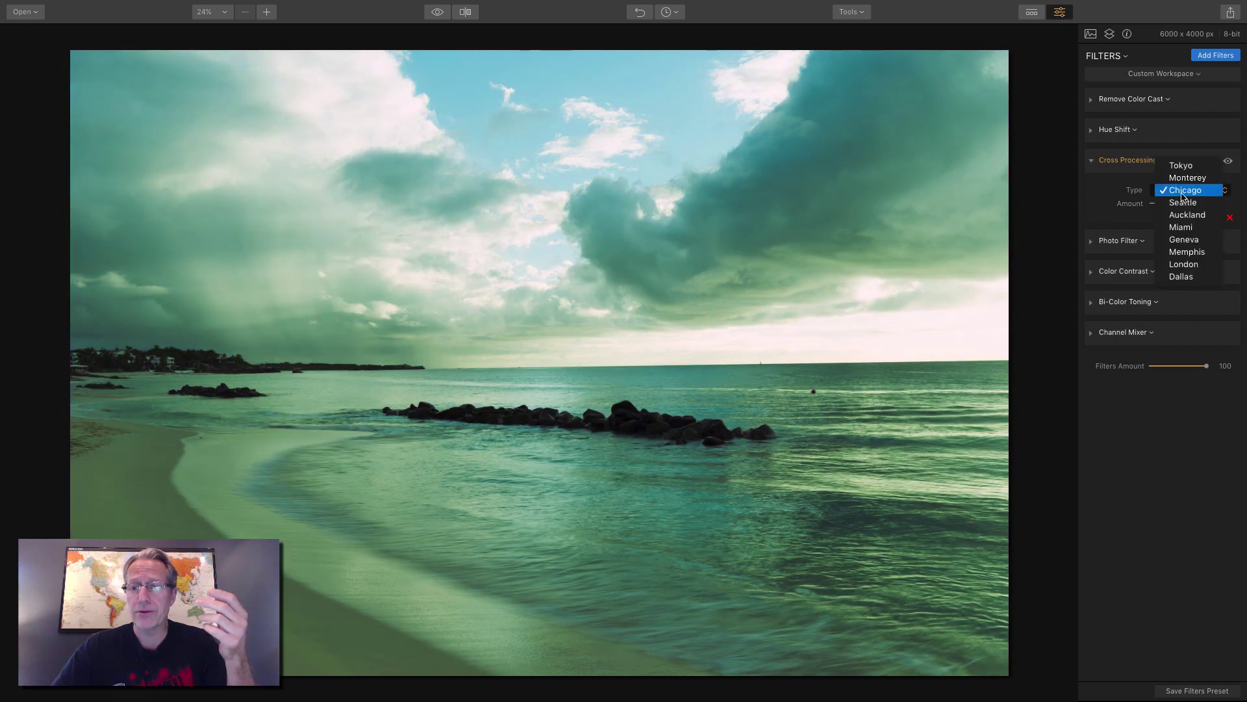
left_click(1182, 226)
left_click(1185, 192)
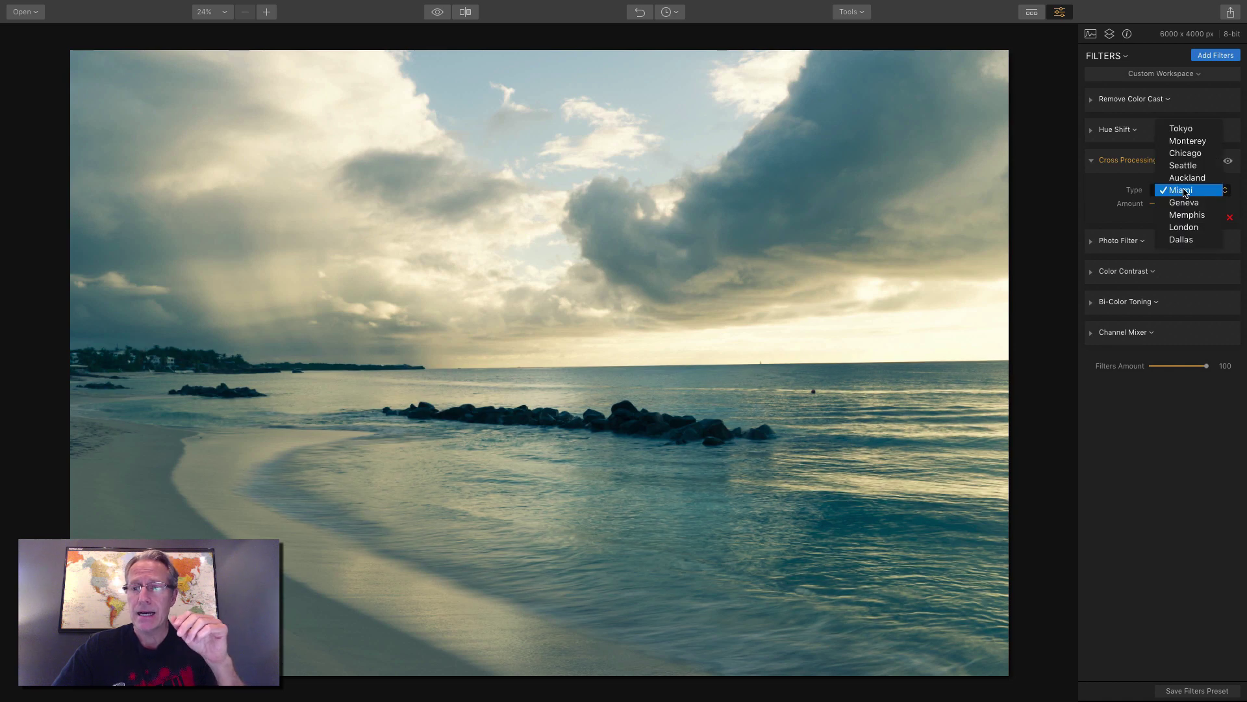
left_click(1189, 216)
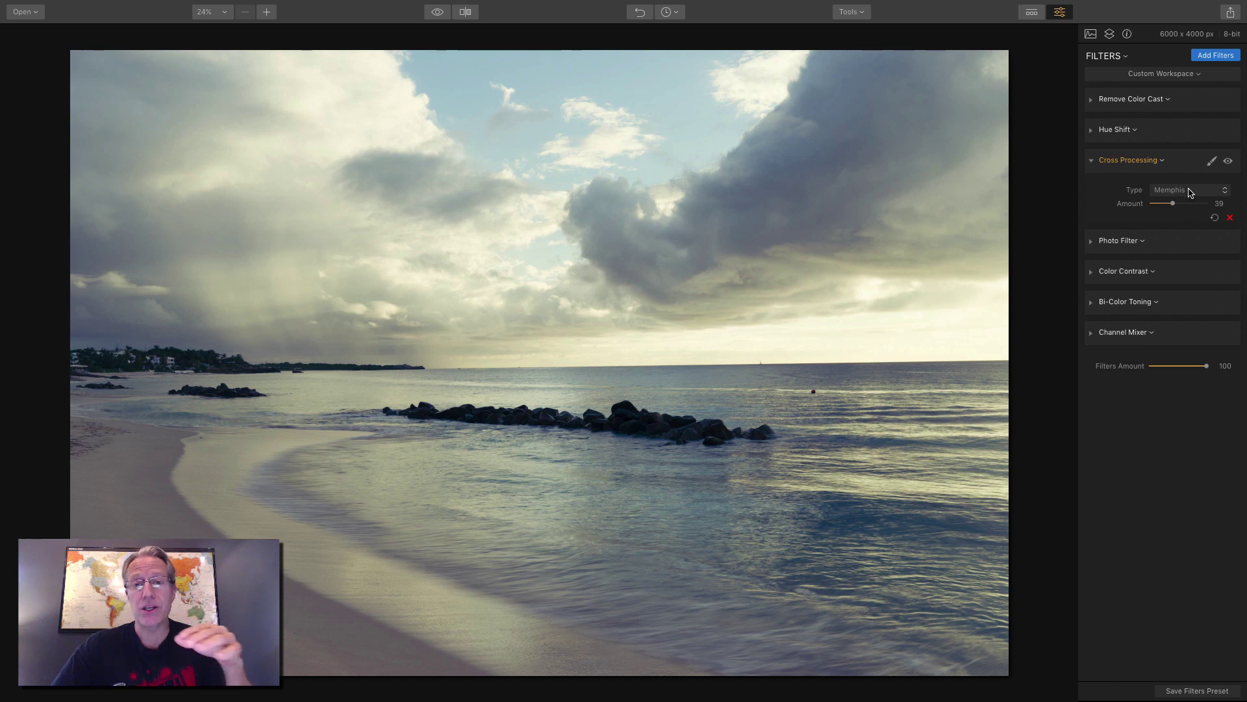
left_click(1190, 191)
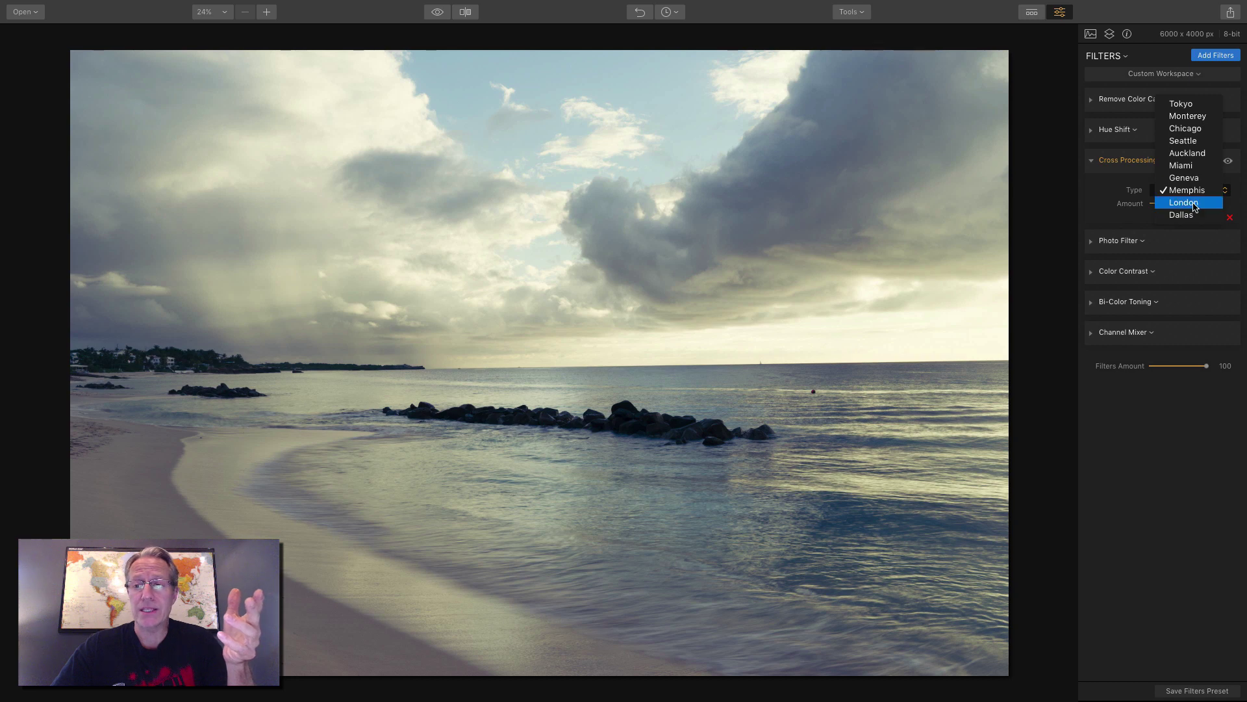
left_click(1184, 202)
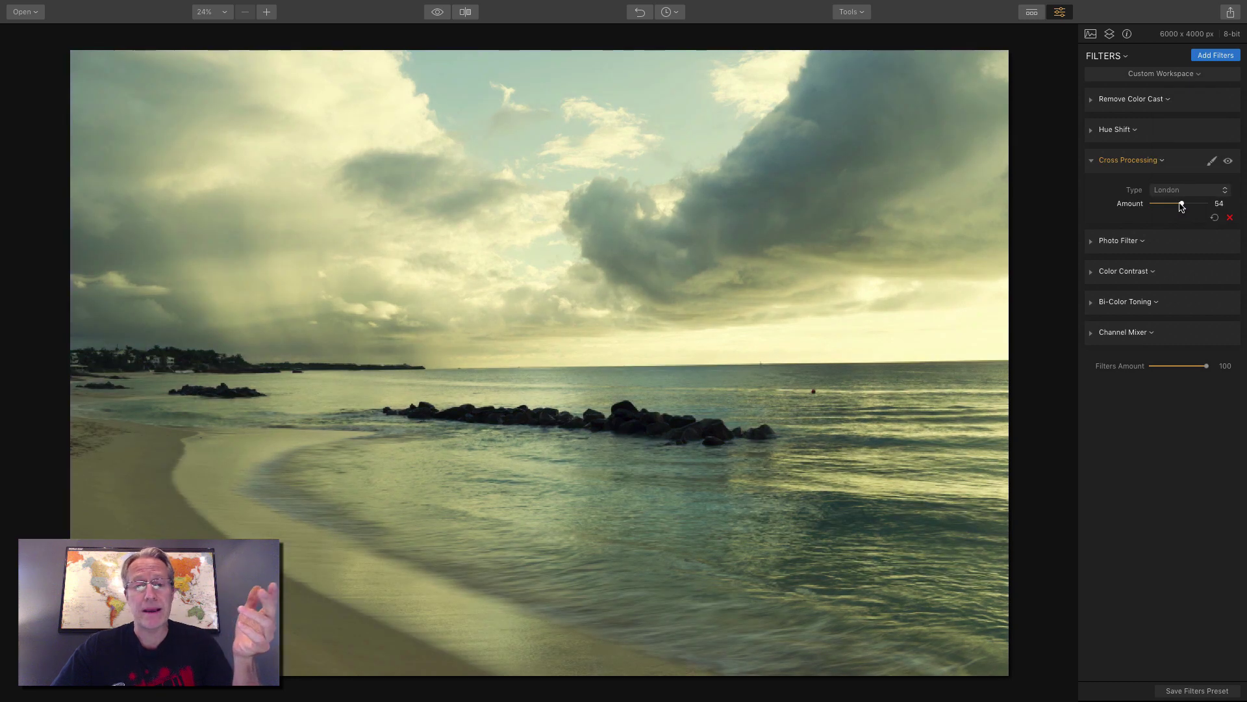
left_click(1183, 192)
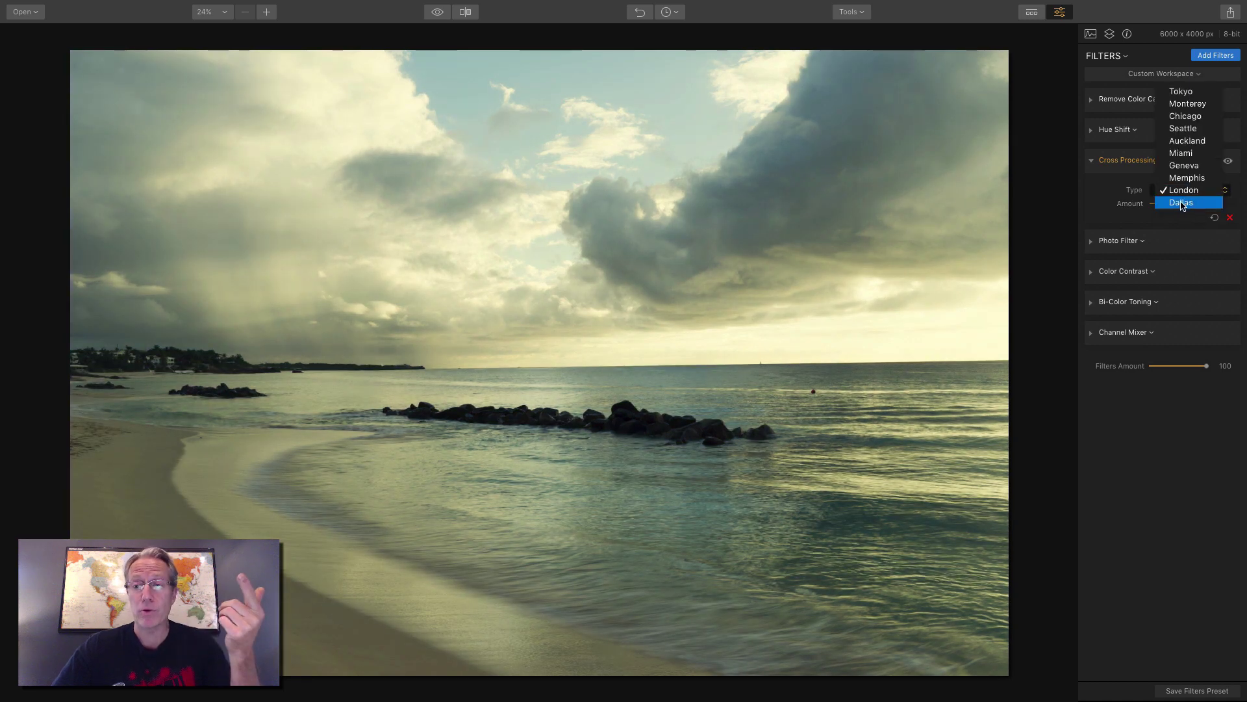
left_click(1183, 202)
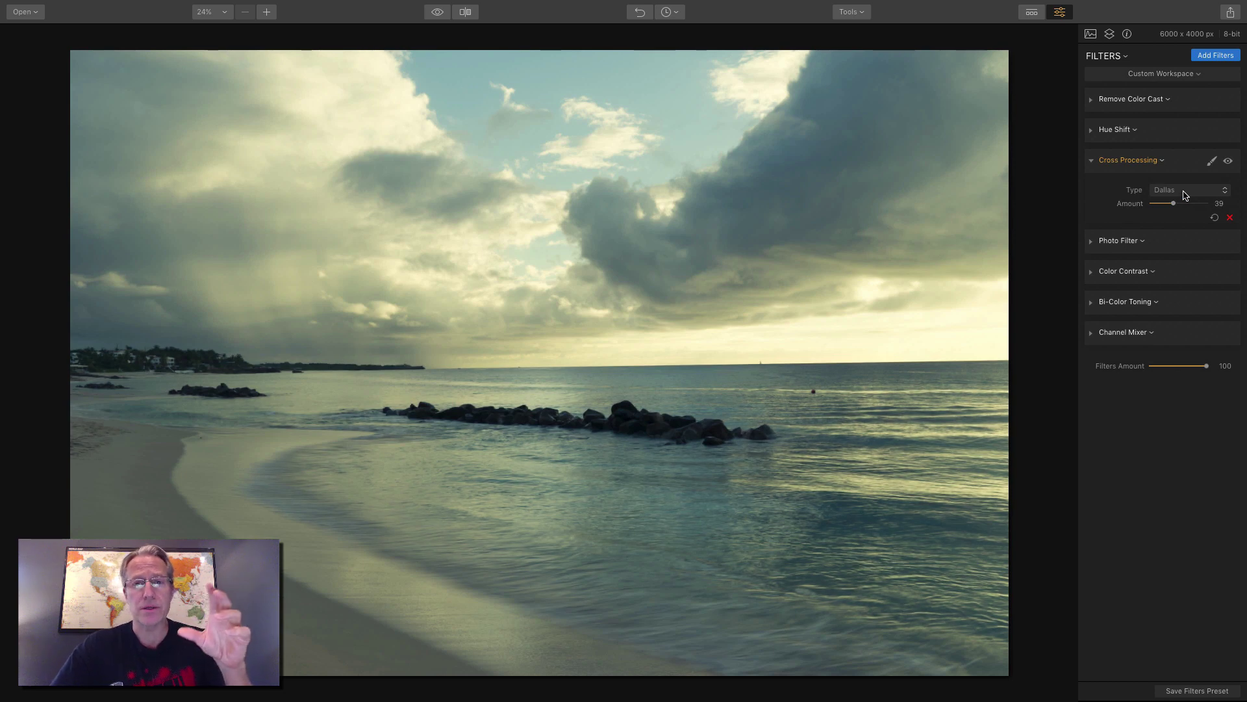
Step: Try the Auckland look at adjusted strength, then reset Cross Processing and collapse it
left_click(1184, 191)
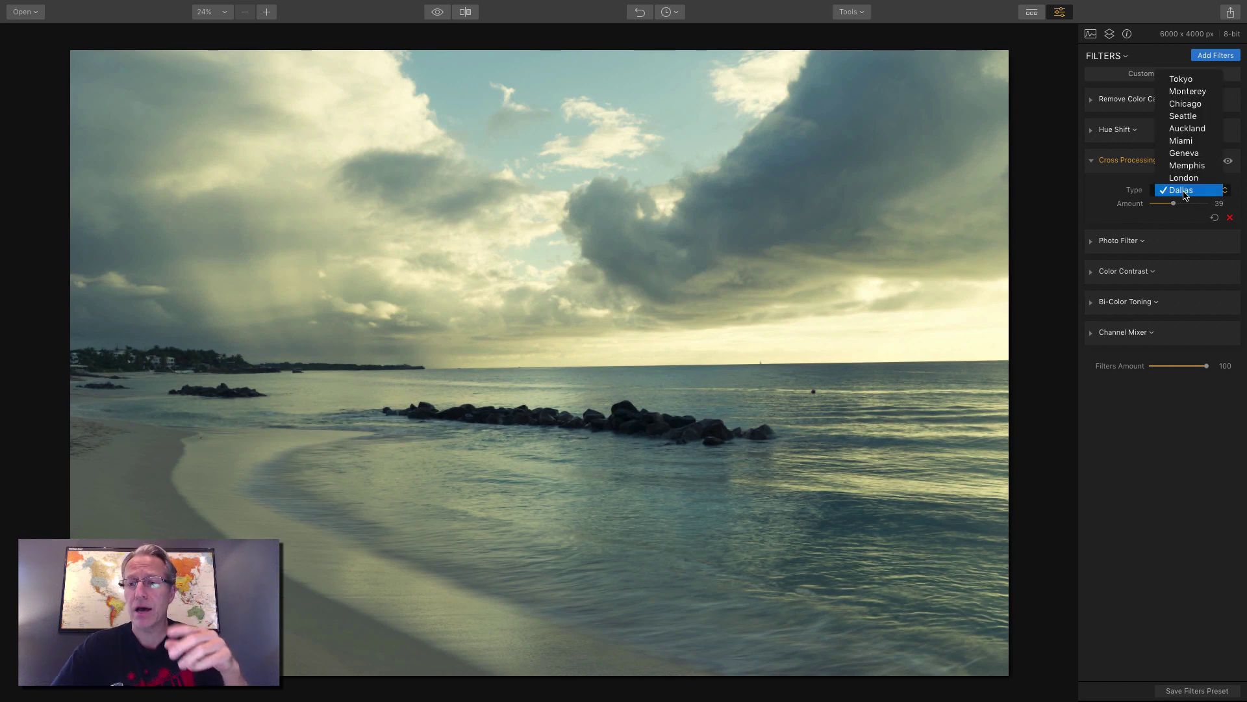
left_click(1189, 129)
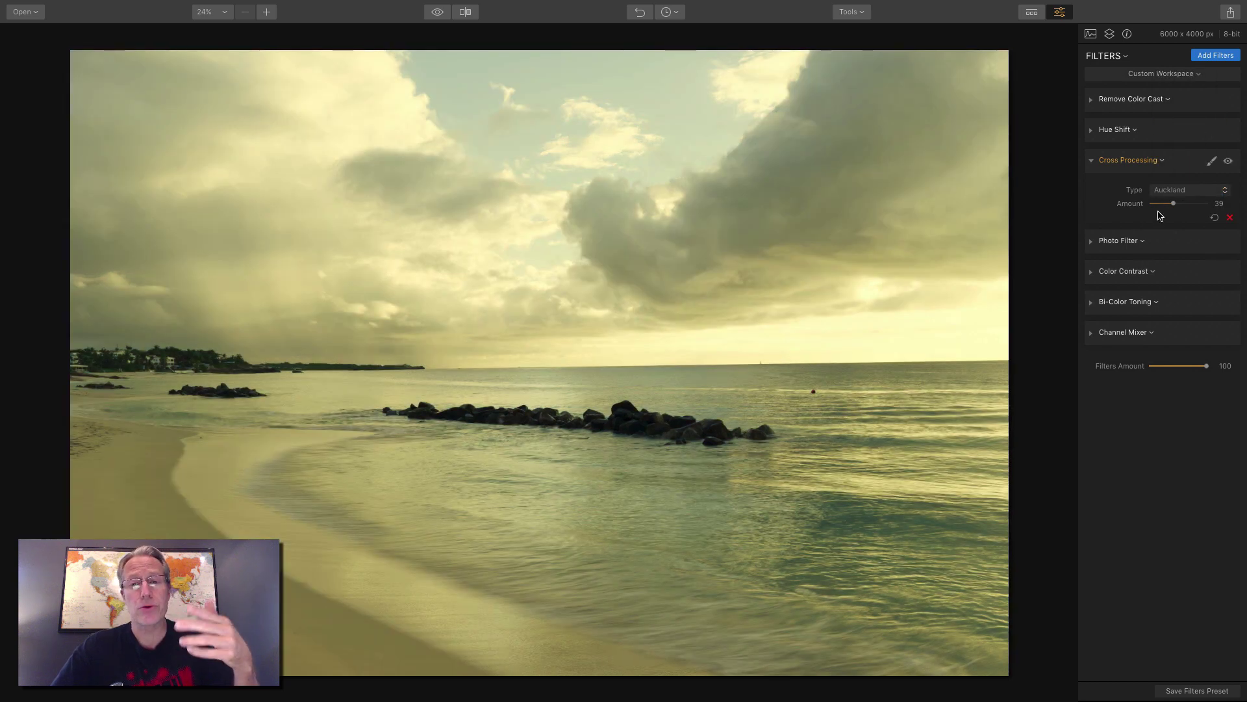
mouse_move(1174, 204)
left_mouse_down()
mouse_move(1190, 206)
mouse_move(1153, 205)
mouse_move(1166, 212)
left_mouse_up()
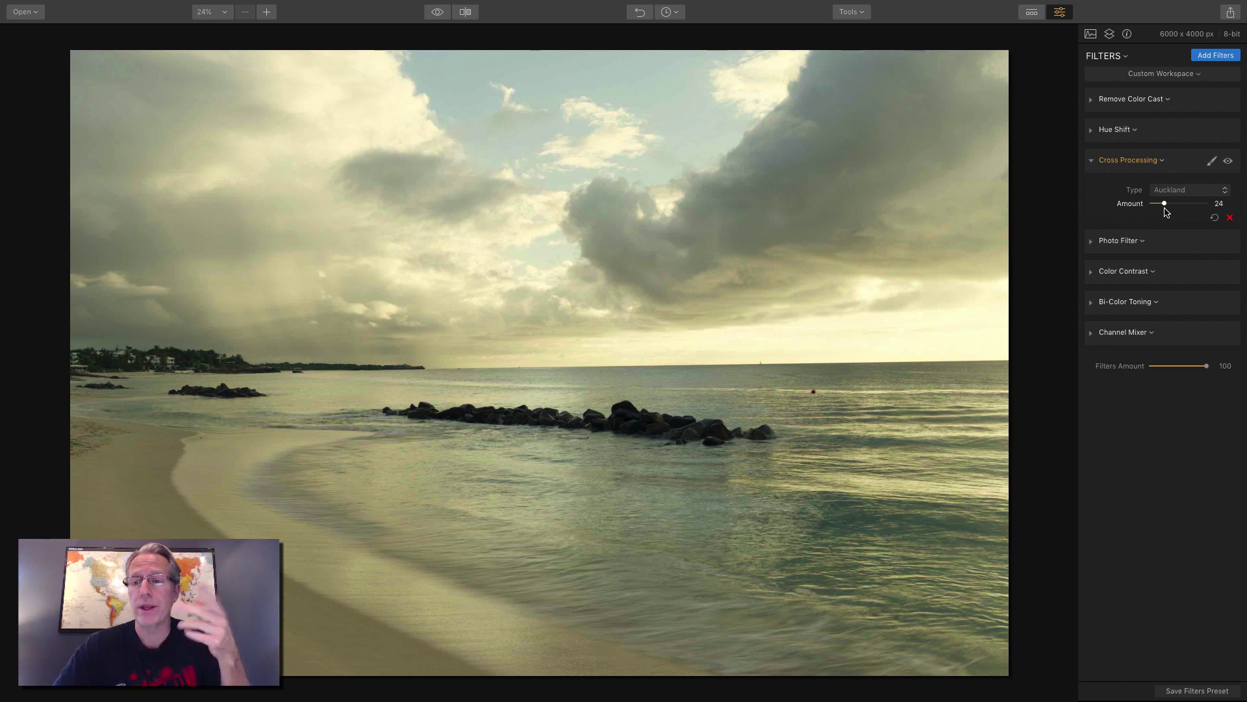
left_click(1215, 219)
left_click(1094, 162)
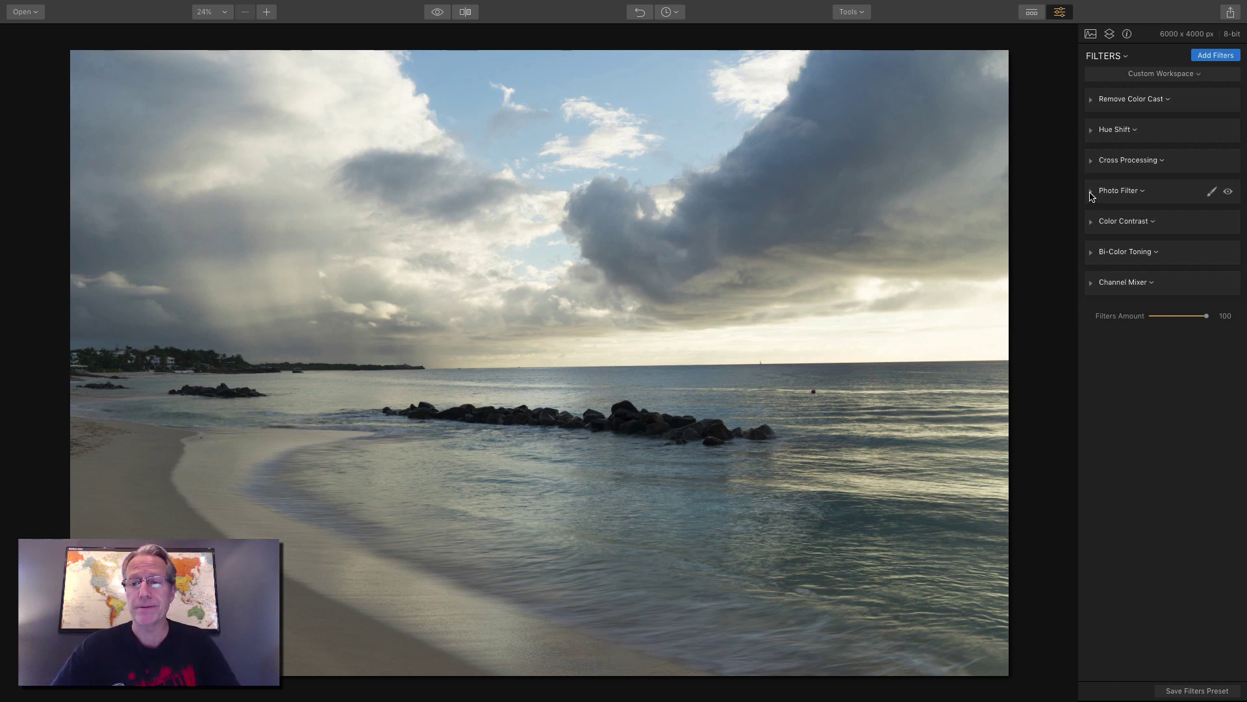
Step: Tint the seascape with Photo Filter at Amount 28, Hue 210, Saturation 71, comparing before and after
left_click(1091, 193)
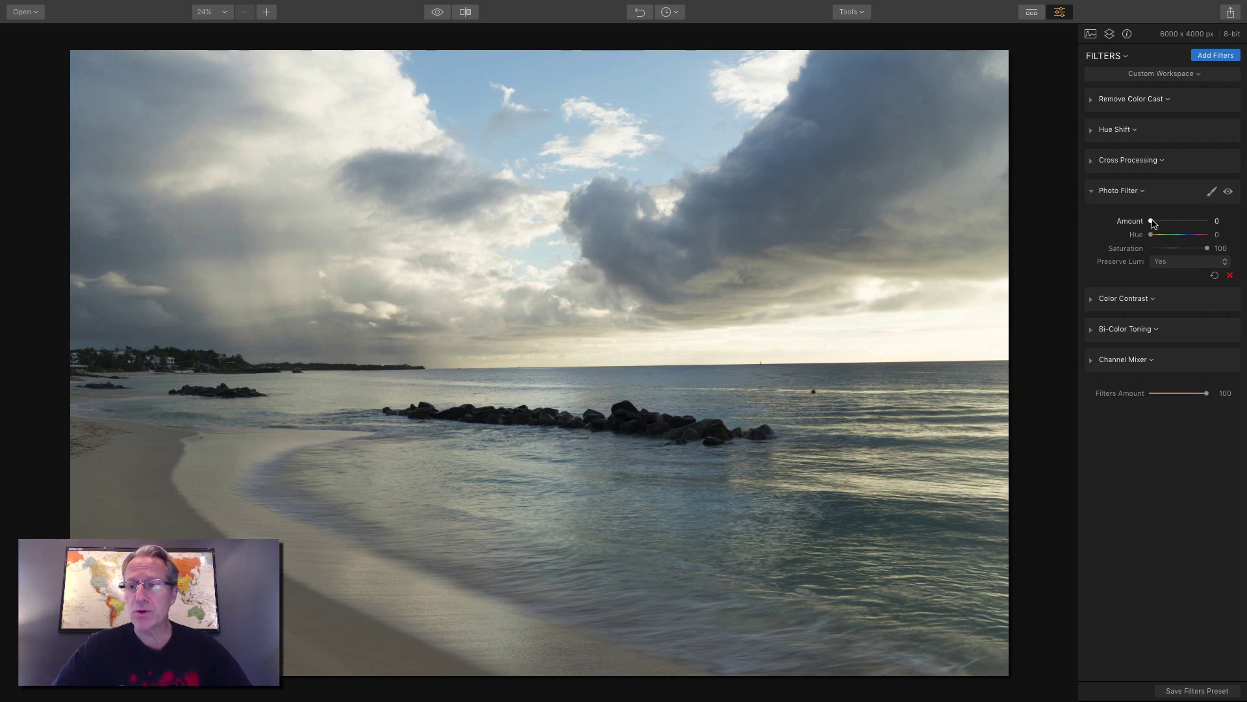
left_click_drag(1153, 221, 1177, 221)
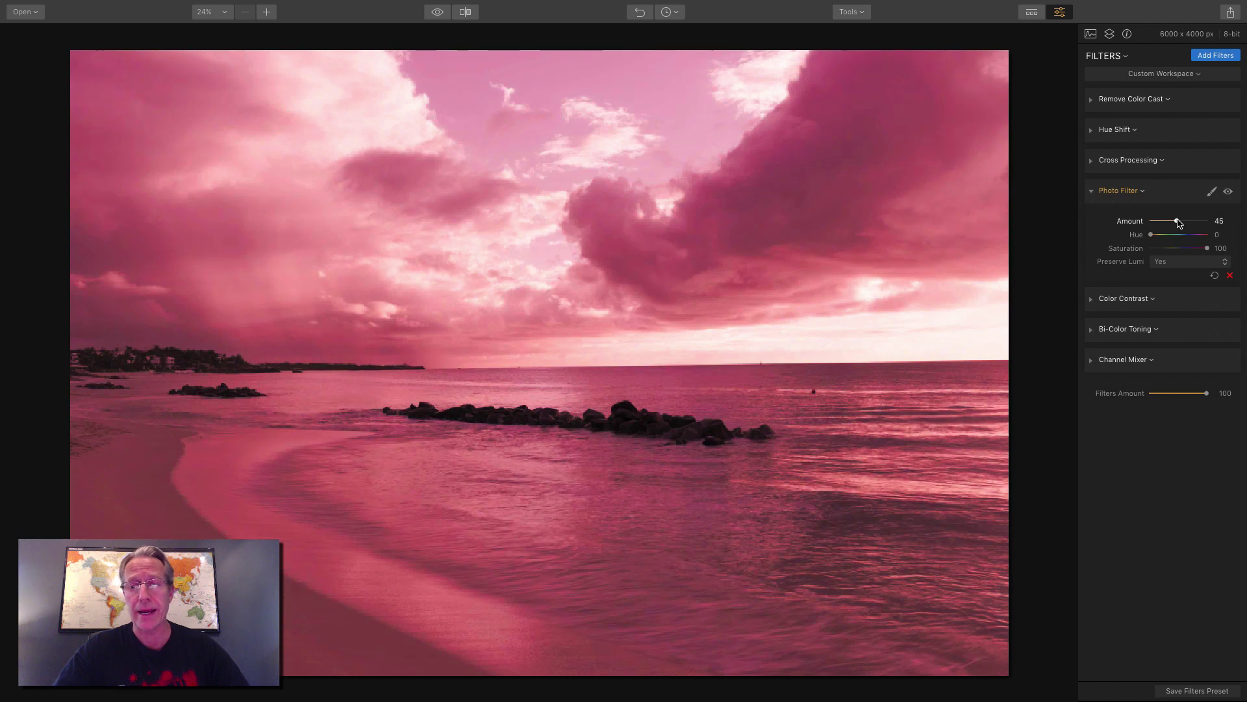
mouse_move(1152, 235)
left_mouse_down()
mouse_move(1189, 242)
mouse_move(1166, 222)
left_mouse_up()
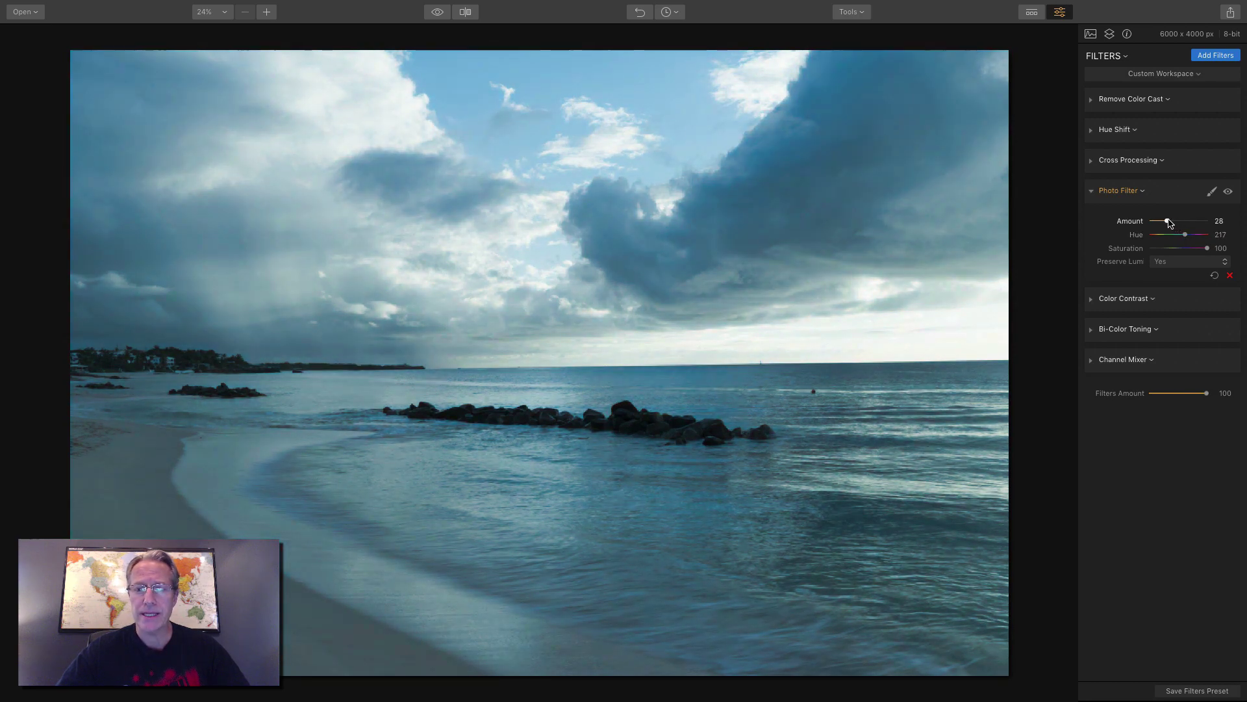
left_click(1228, 192)
left_click(1228, 192)
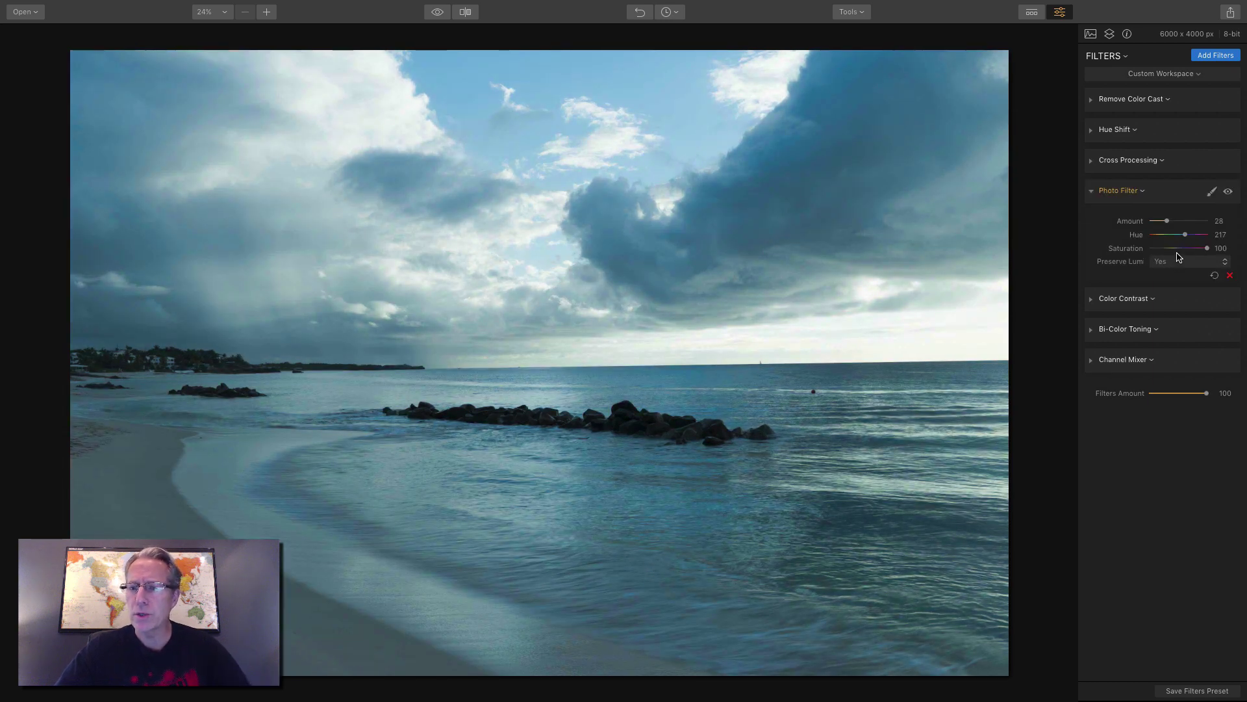
left_click_drag(1186, 234, 1191, 251)
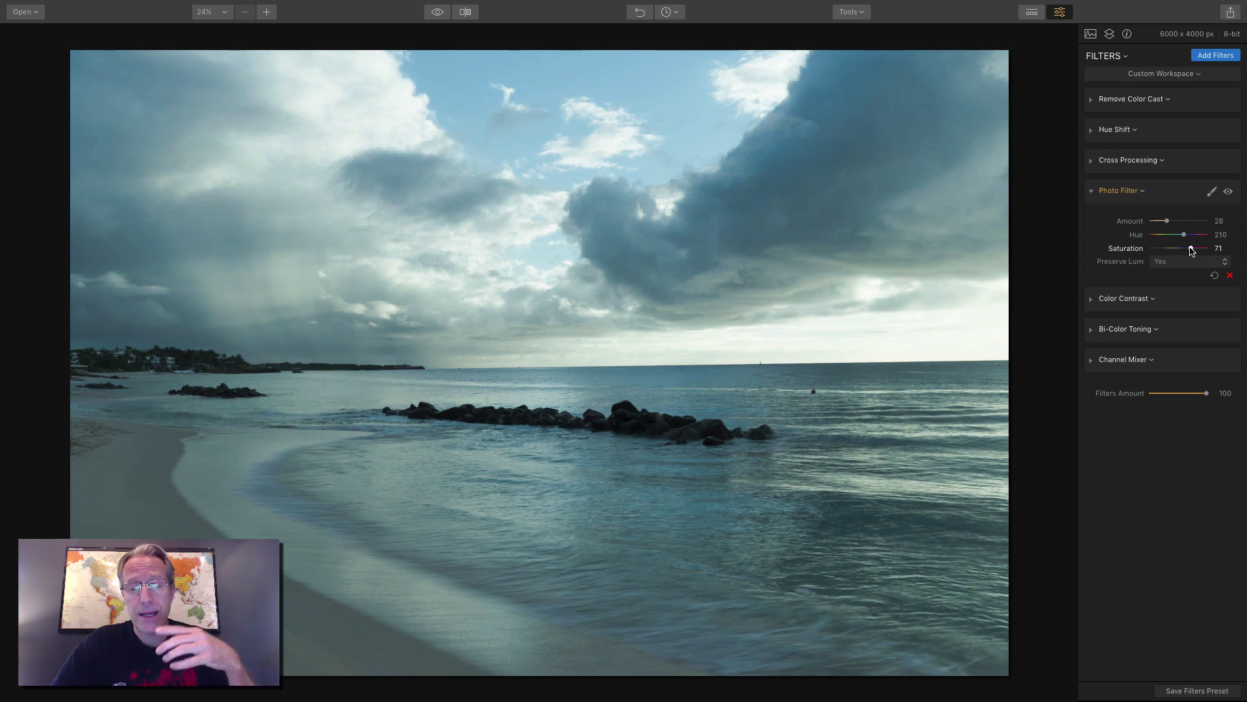
left_click(1228, 192)
left_click(1228, 193)
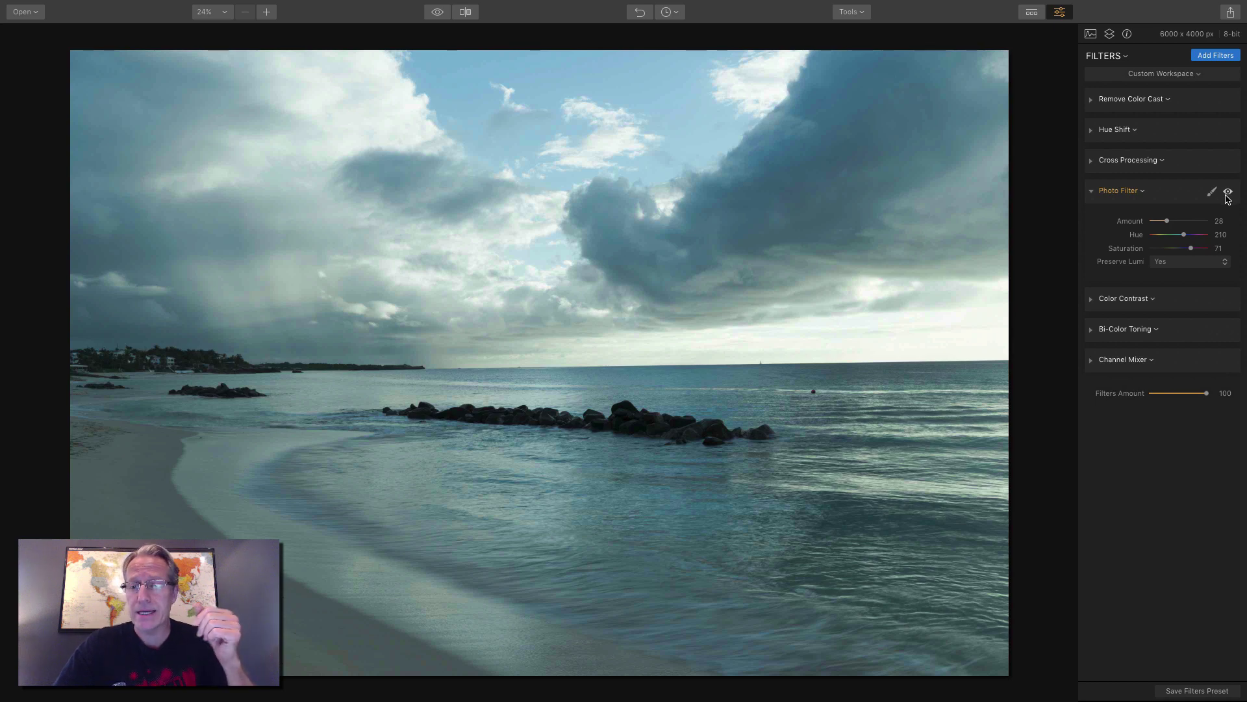
Step: Switch Preserve Luminosity to No and back to Yes, reset the Photo Filter, and expand Color Contrast
left_click(1171, 265)
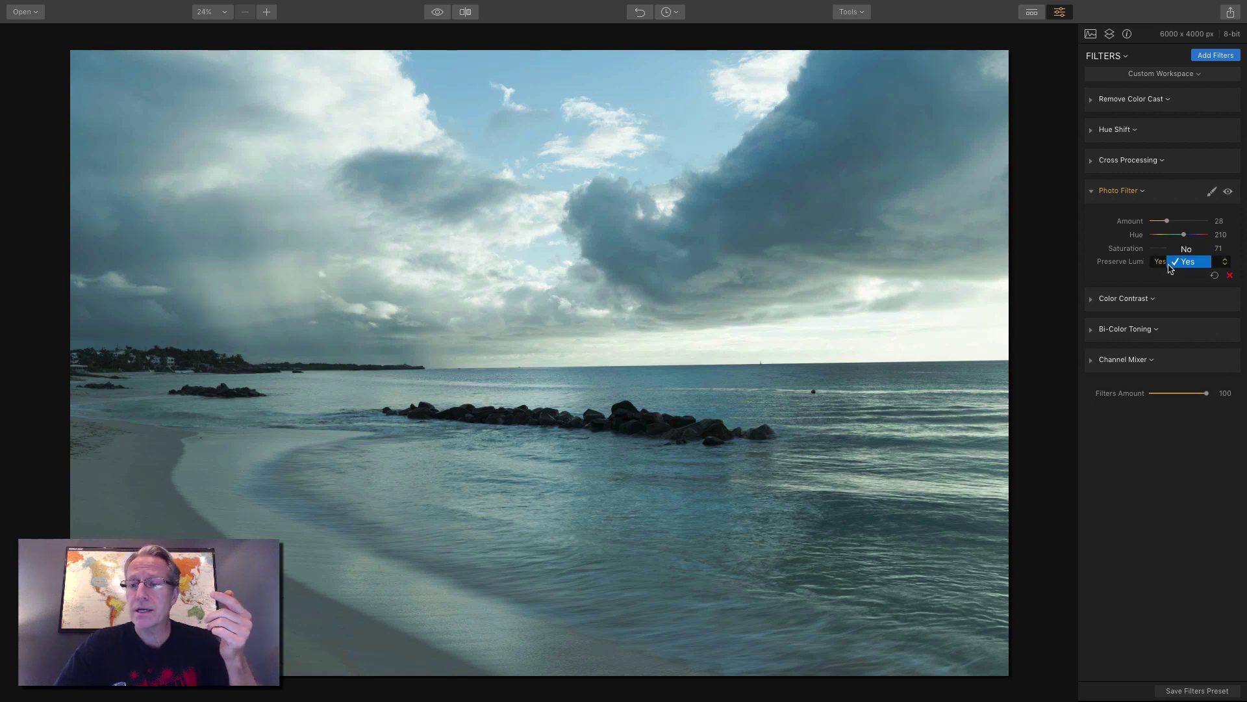
left_click(1170, 264)
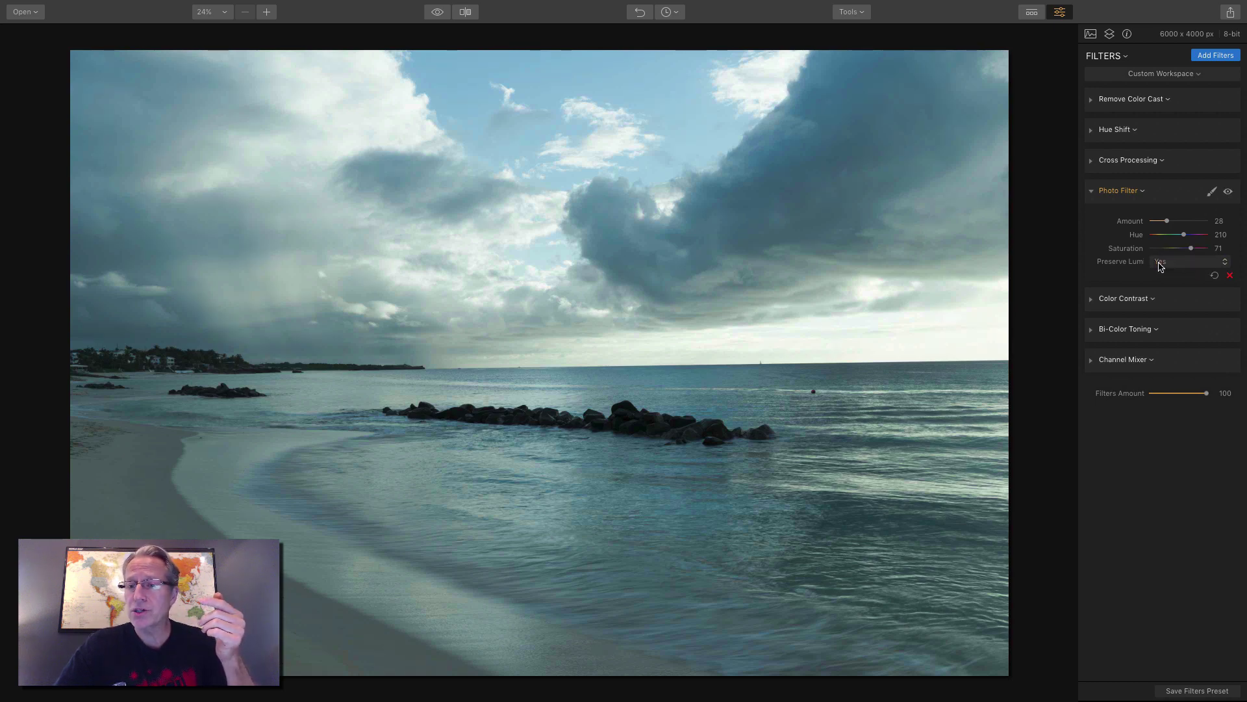
left_click(1192, 265)
left_click(1192, 264)
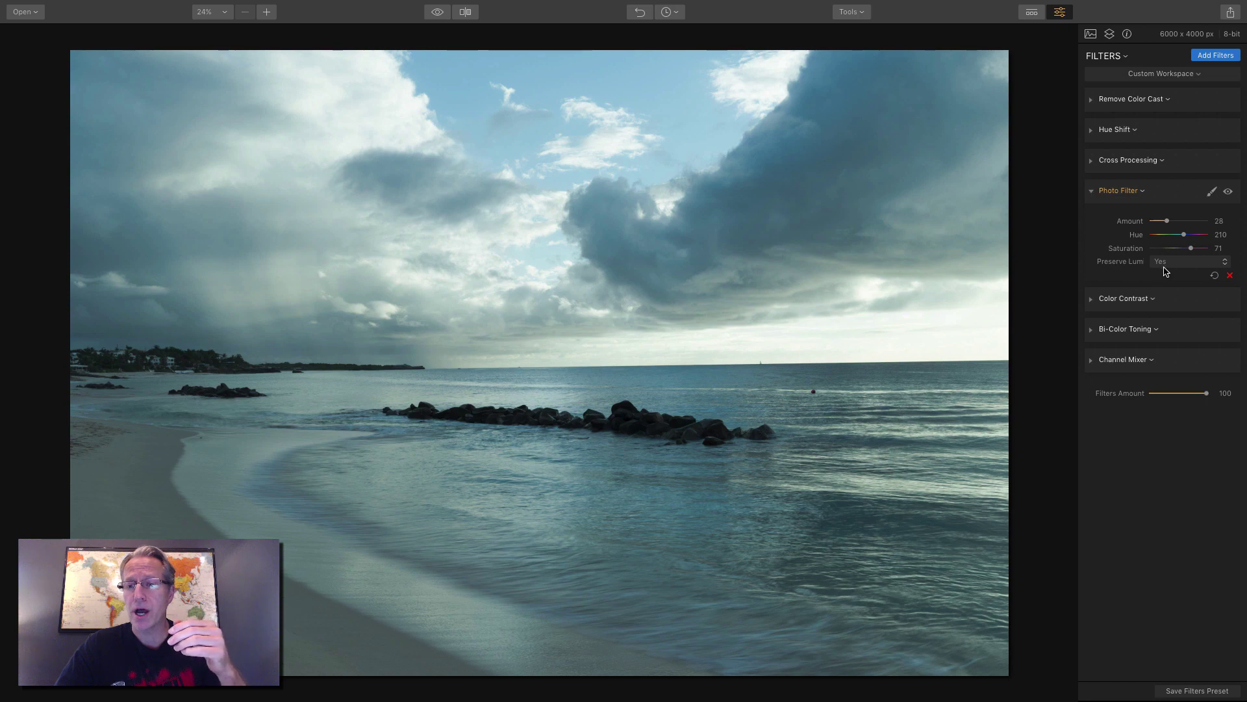
left_click(1174, 263)
left_click(1182, 249)
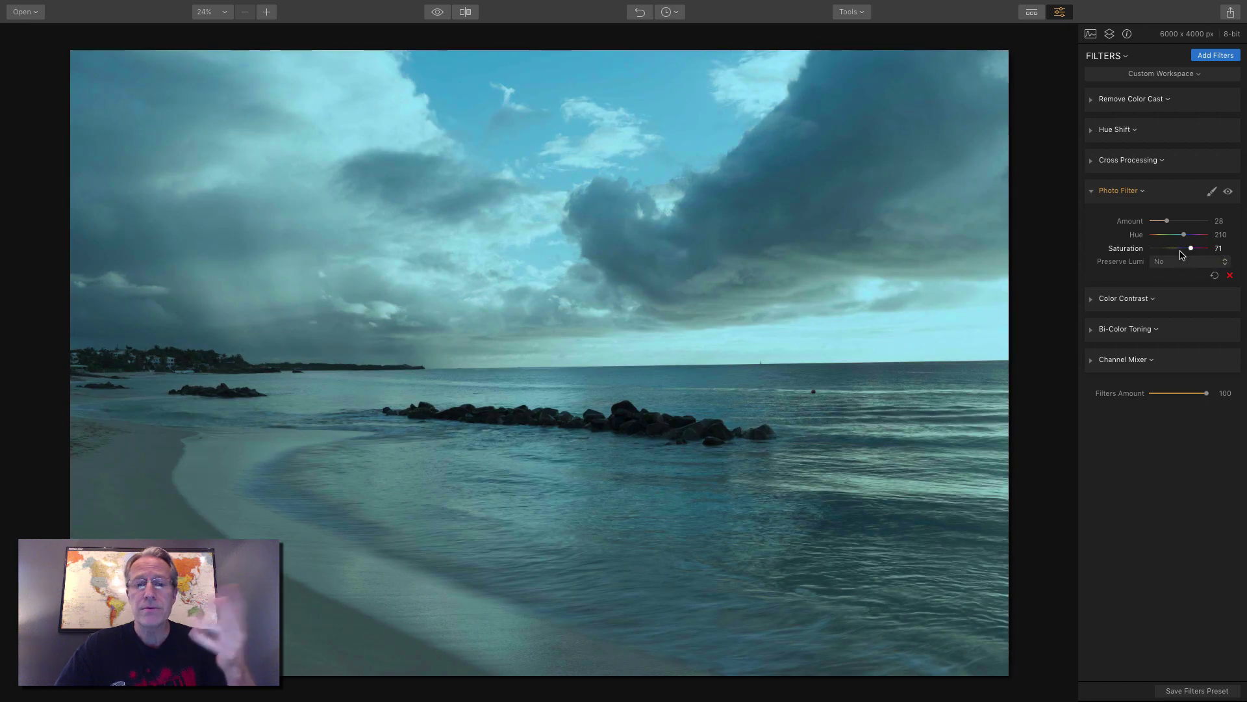
left_click(1180, 265)
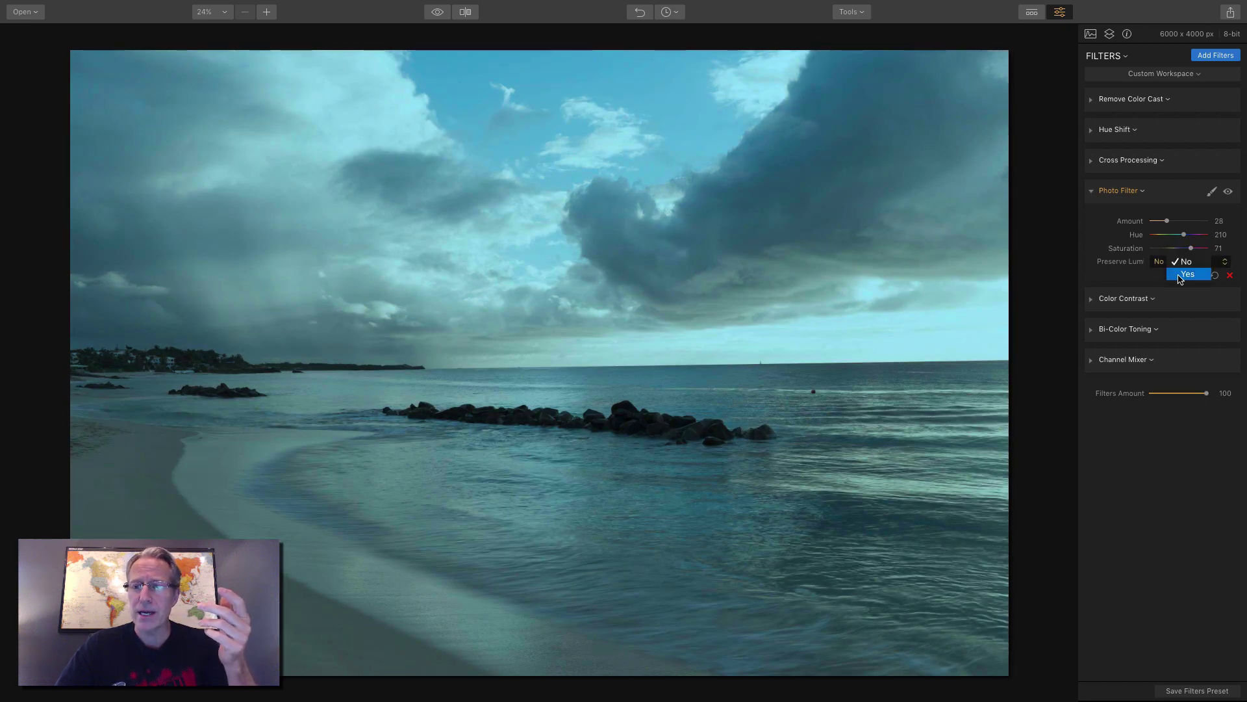
left_click(1179, 273)
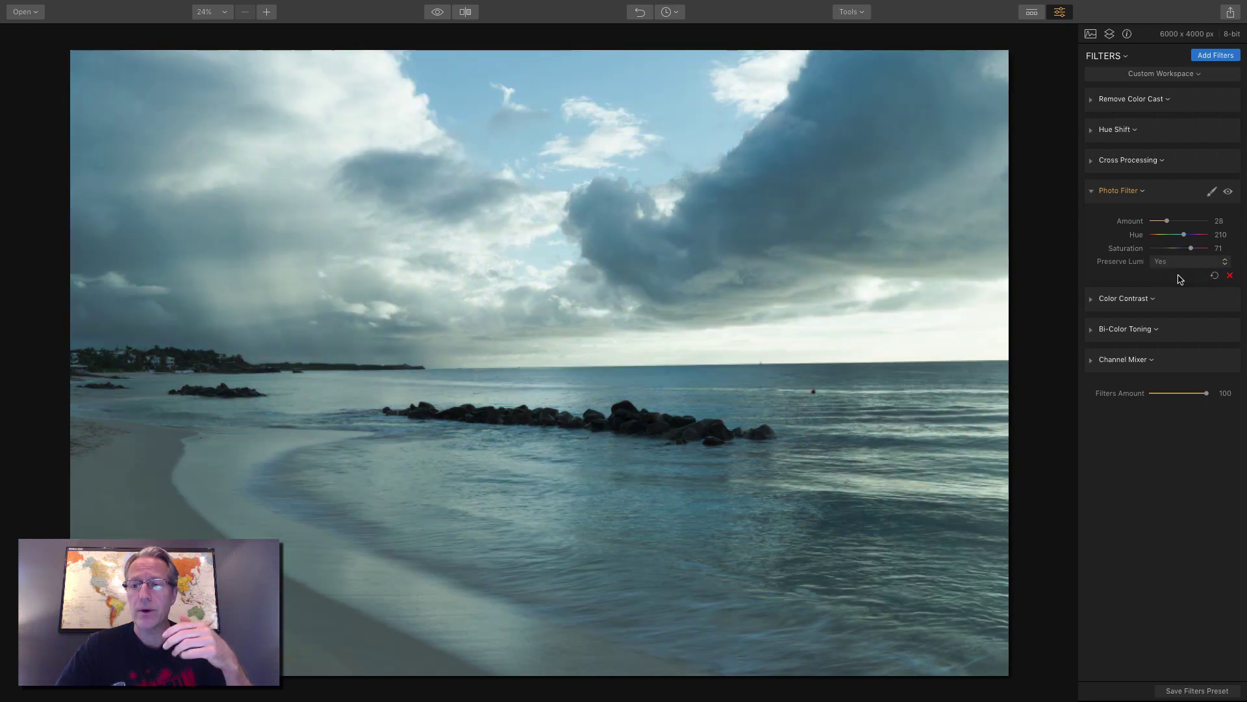
left_click(1215, 276)
left_click(1123, 298)
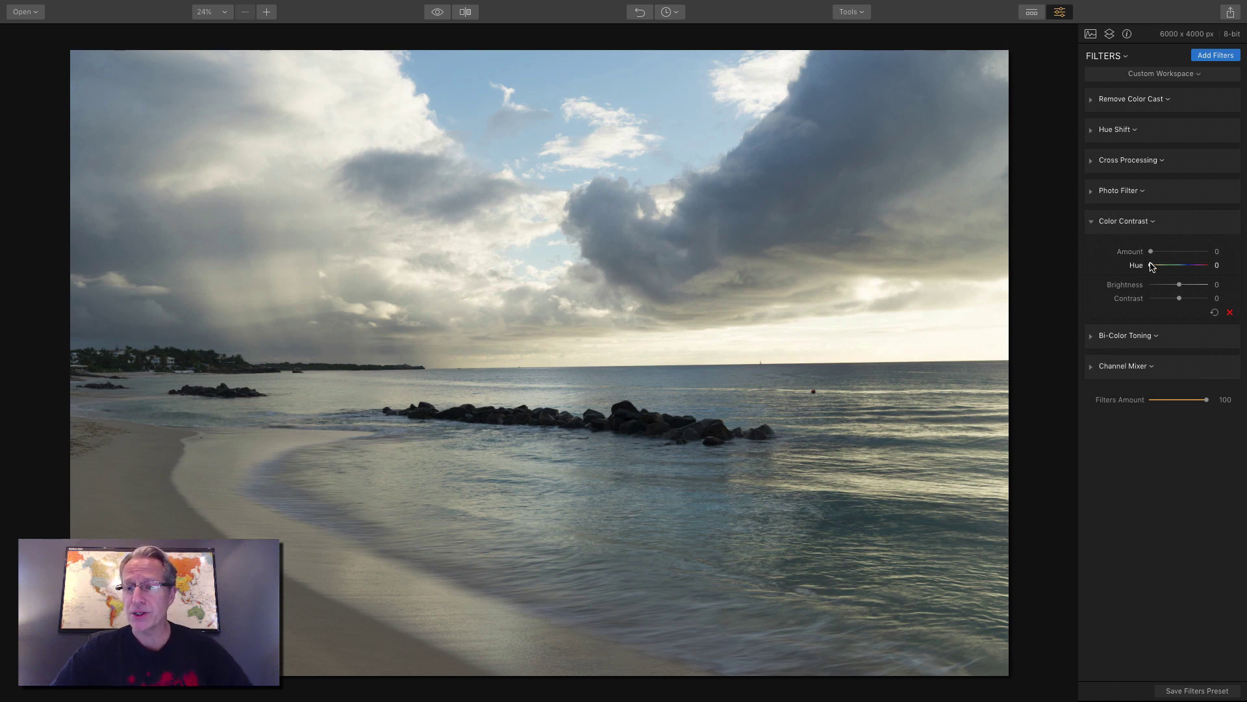
Step: Set Color Contrast to Amount 83 and Hue 43, compare it, then view the RGB mixing diagram in Preview
left_click_drag(1152, 266, 1199, 252)
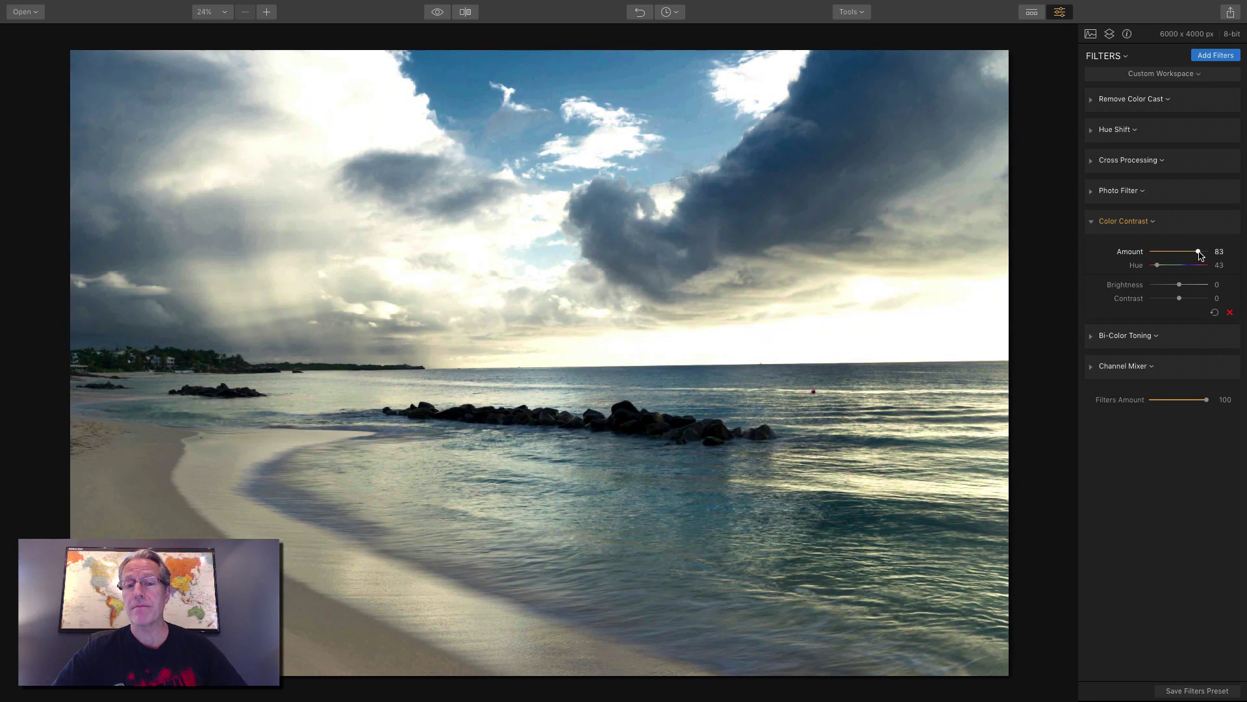
left_click(1228, 223)
left_click(1229, 223)
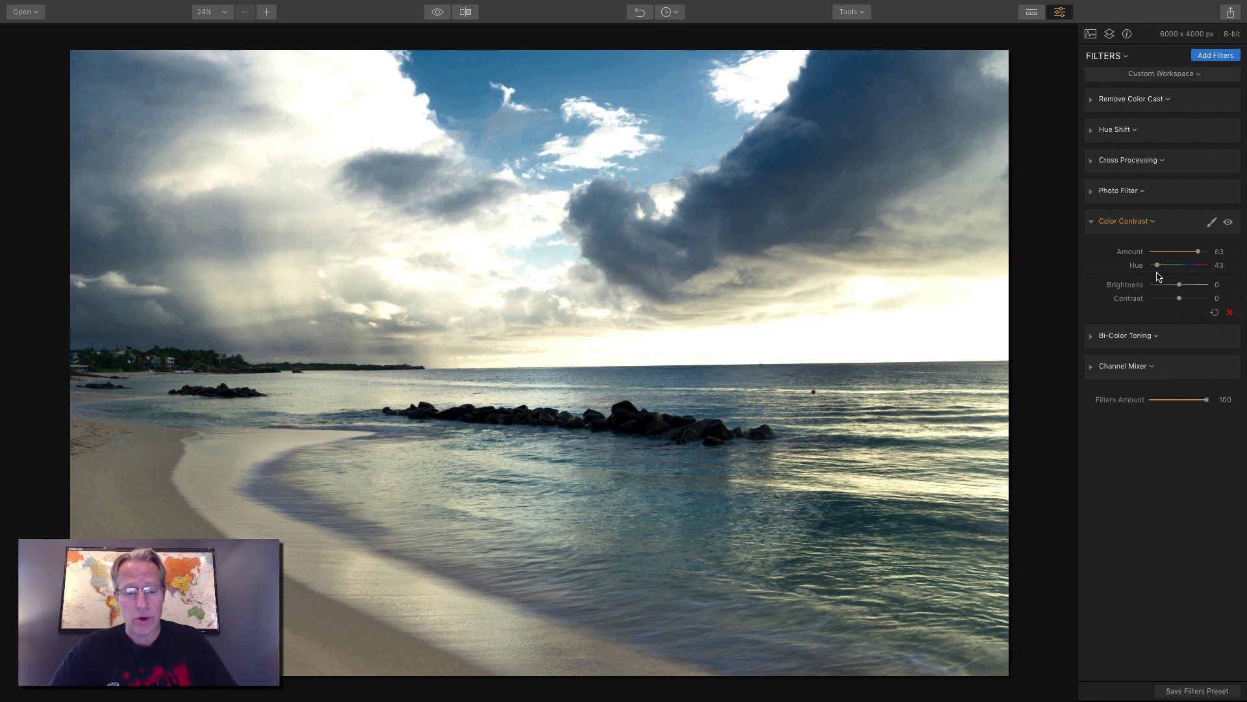
key("super+Tab")
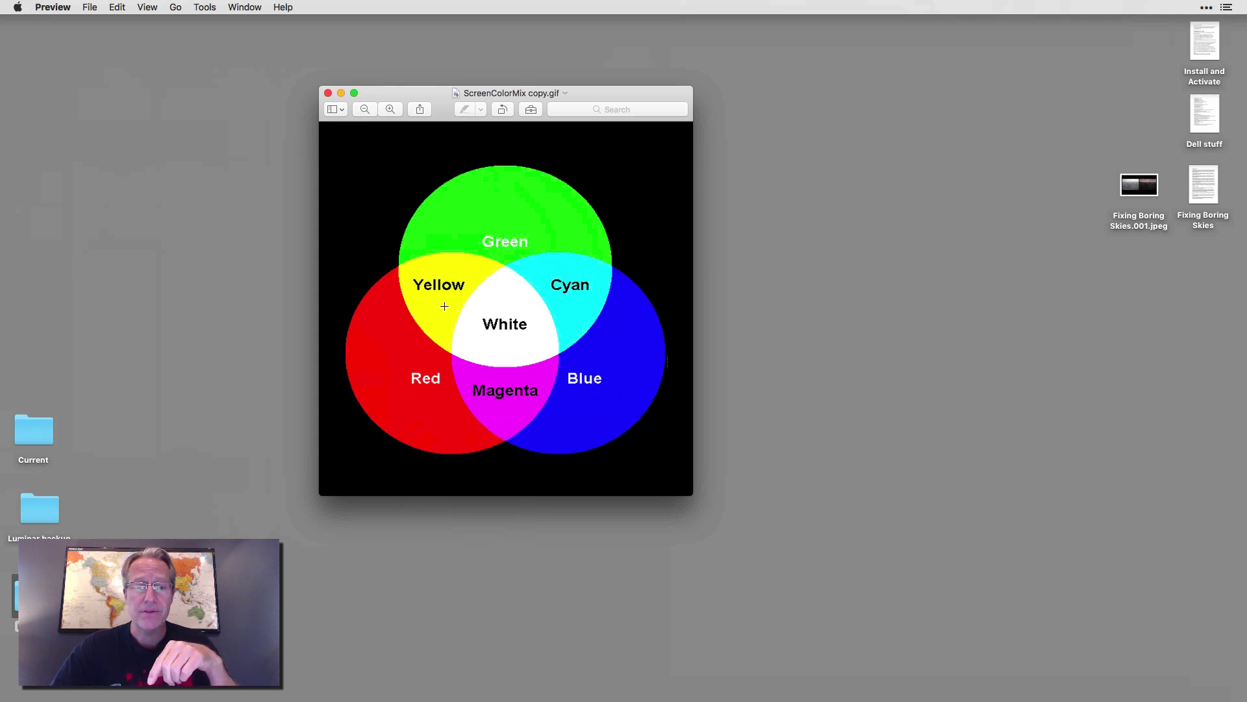
Step: Back in Luminar, tune Color Contrast to Hue 49, Brightness 4 and Contrast -9, comparing before and after
key("super+Tab")
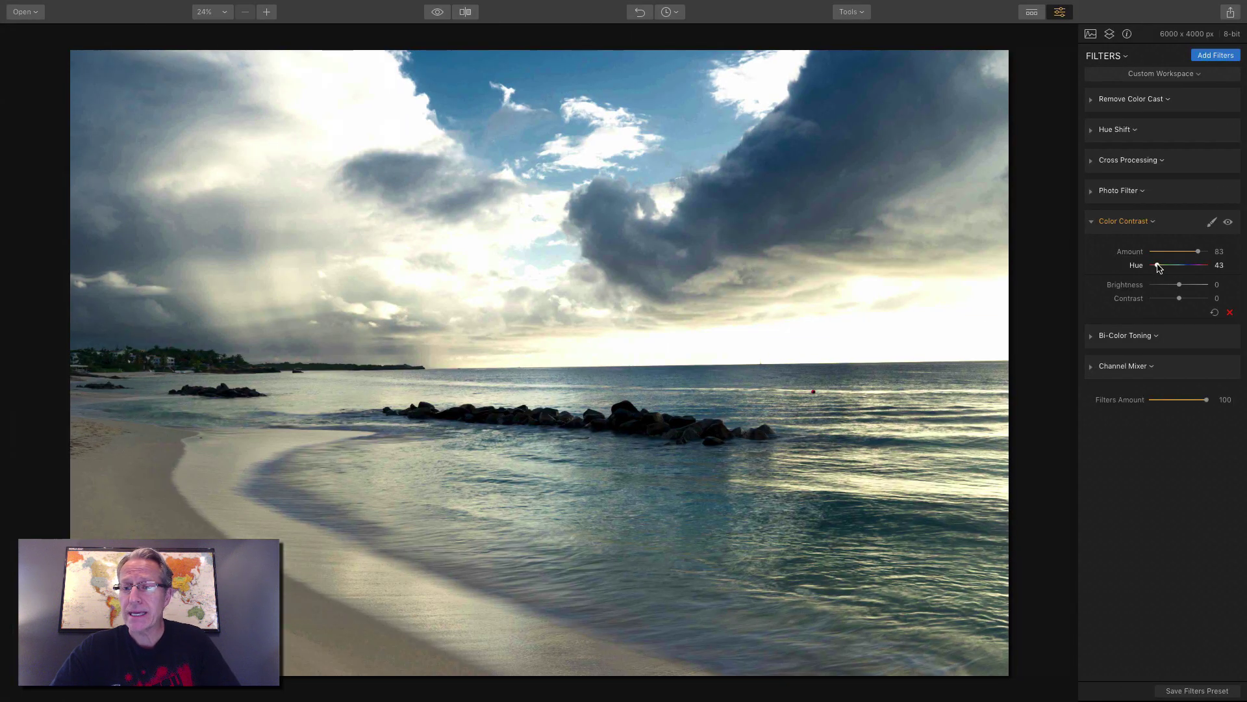
left_click_drag(1160, 267, 1161, 266)
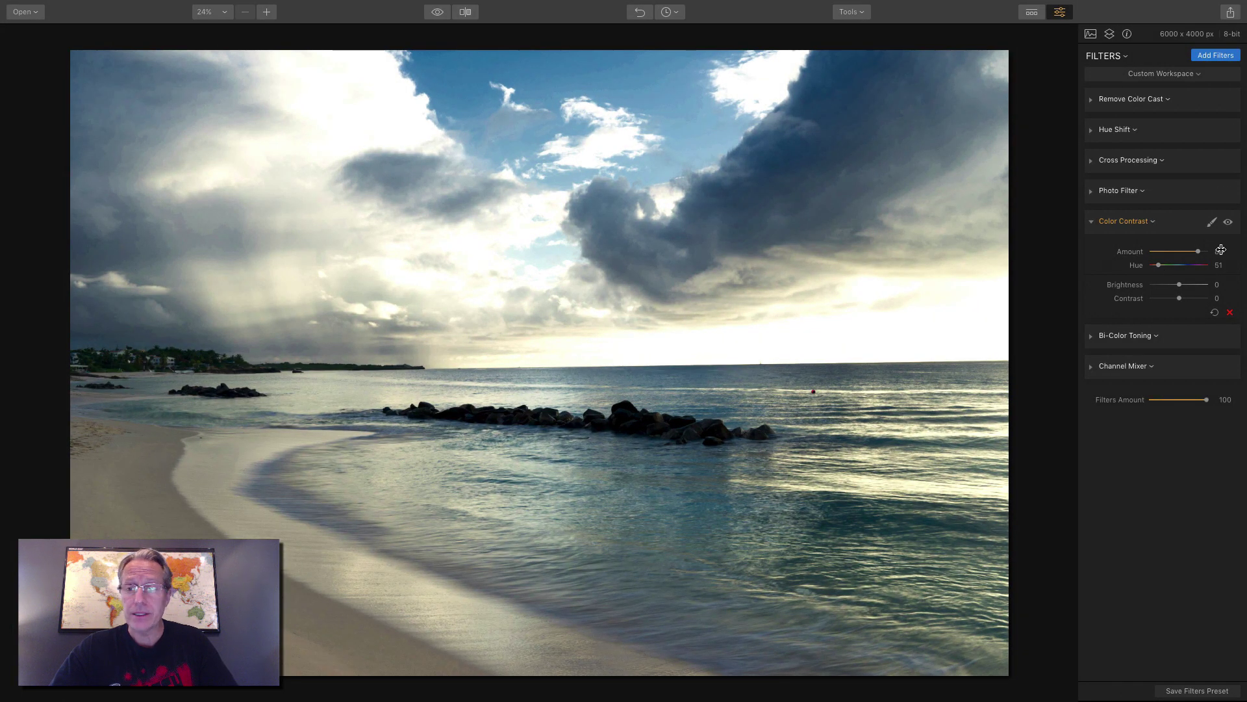
left_click(1229, 223)
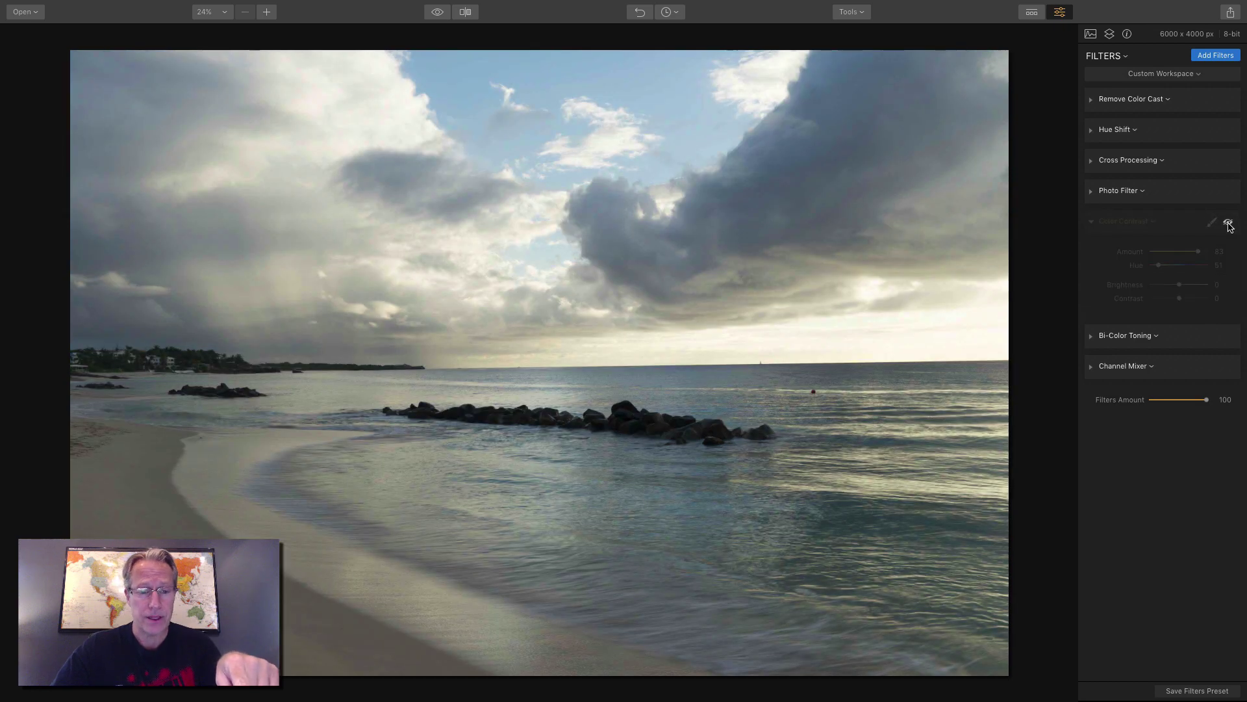
left_click(1228, 223)
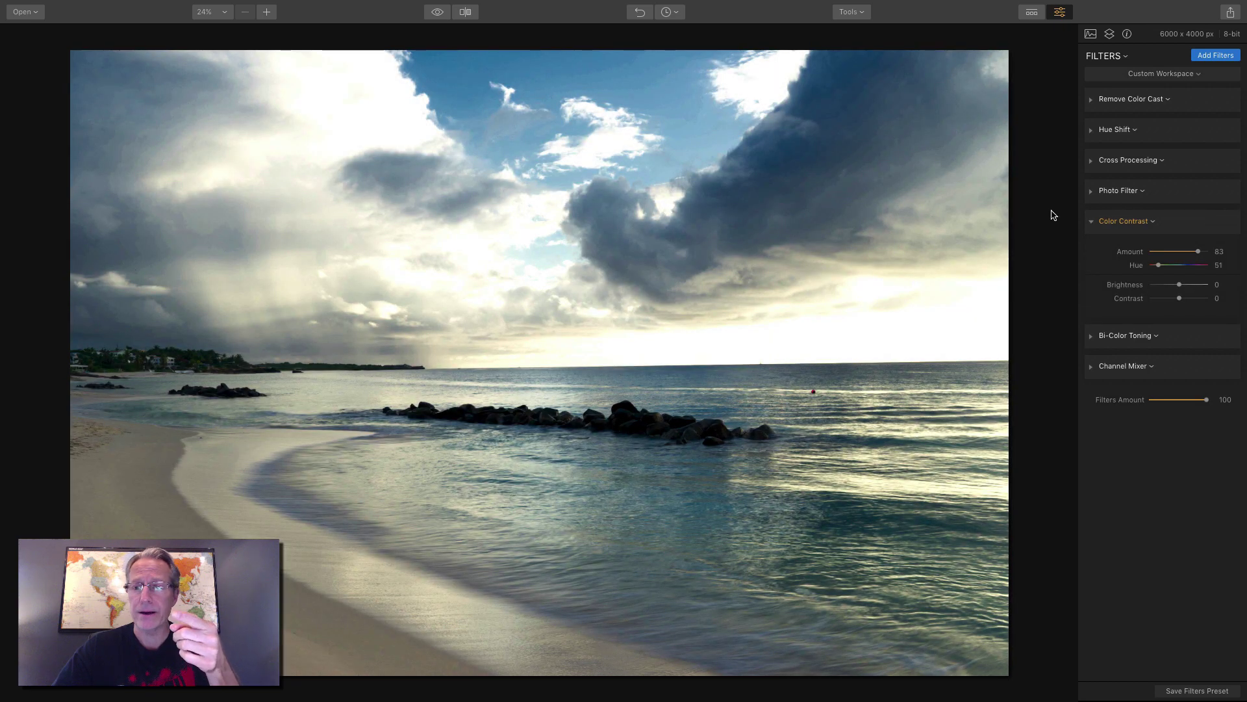
left_click(1229, 223)
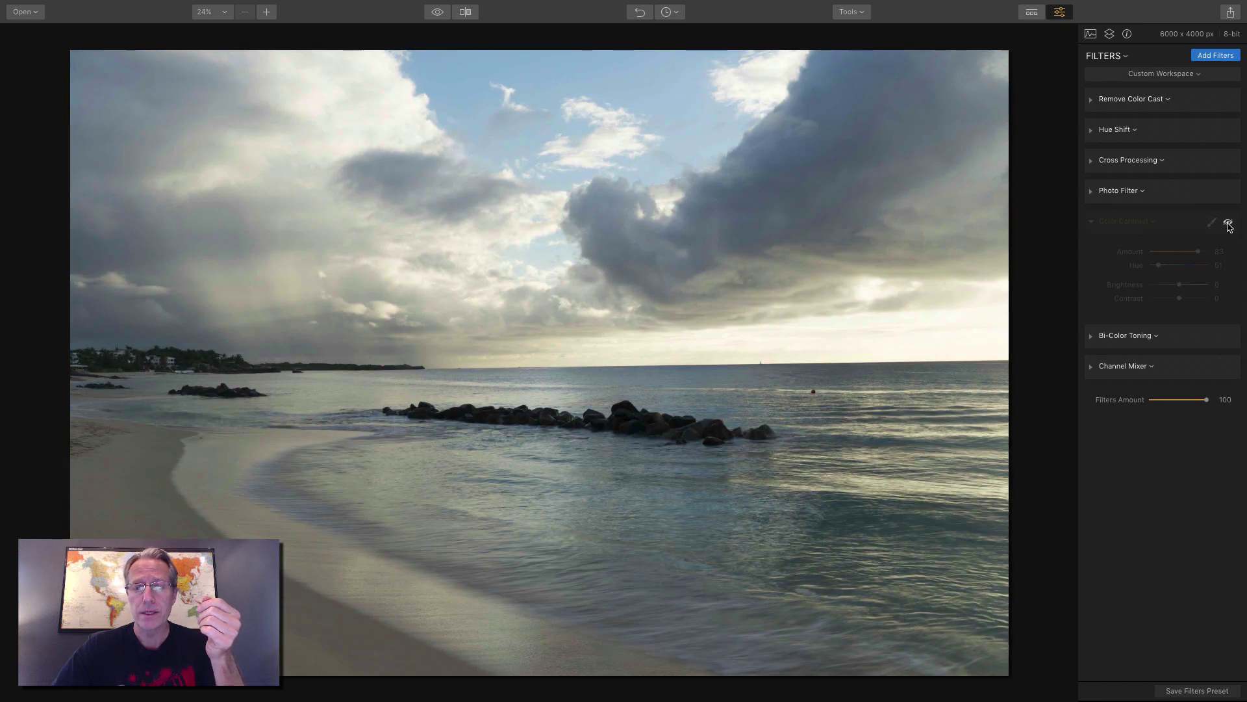
left_click(1229, 223)
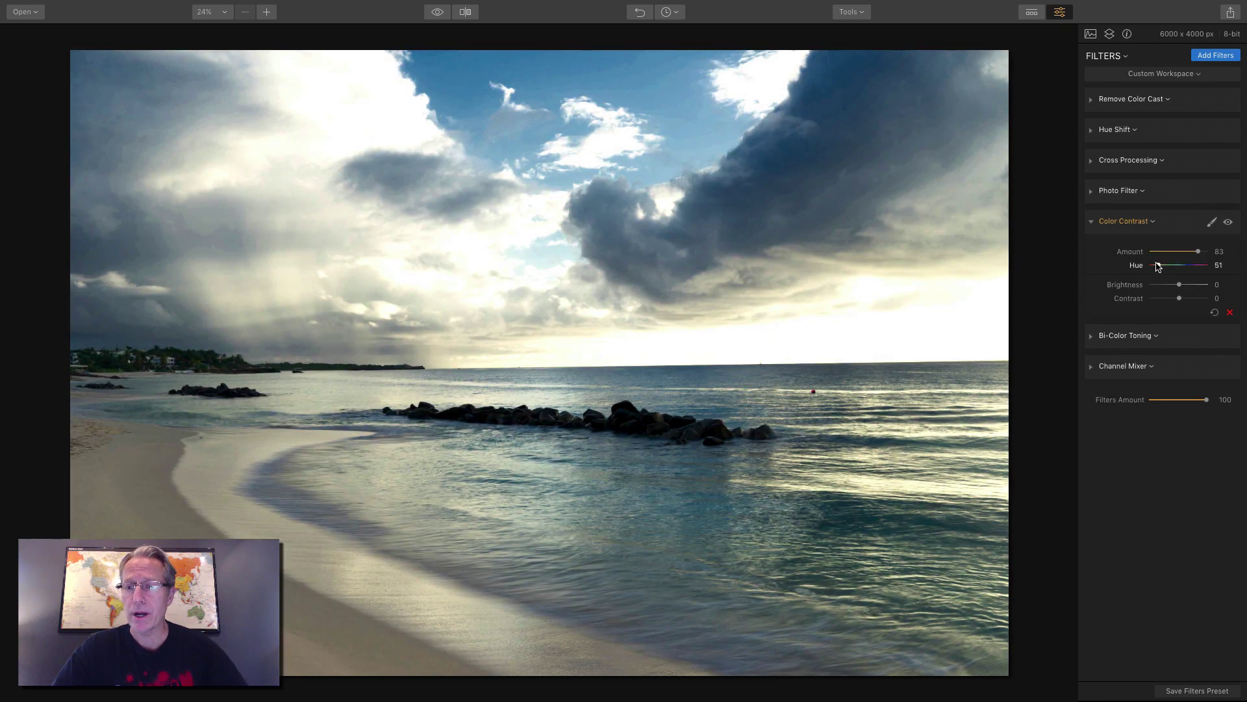
mouse_move(1159, 266)
left_mouse_down()
mouse_move(1194, 266)
mouse_move(1144, 267)
mouse_move(1160, 268)
left_mouse_up()
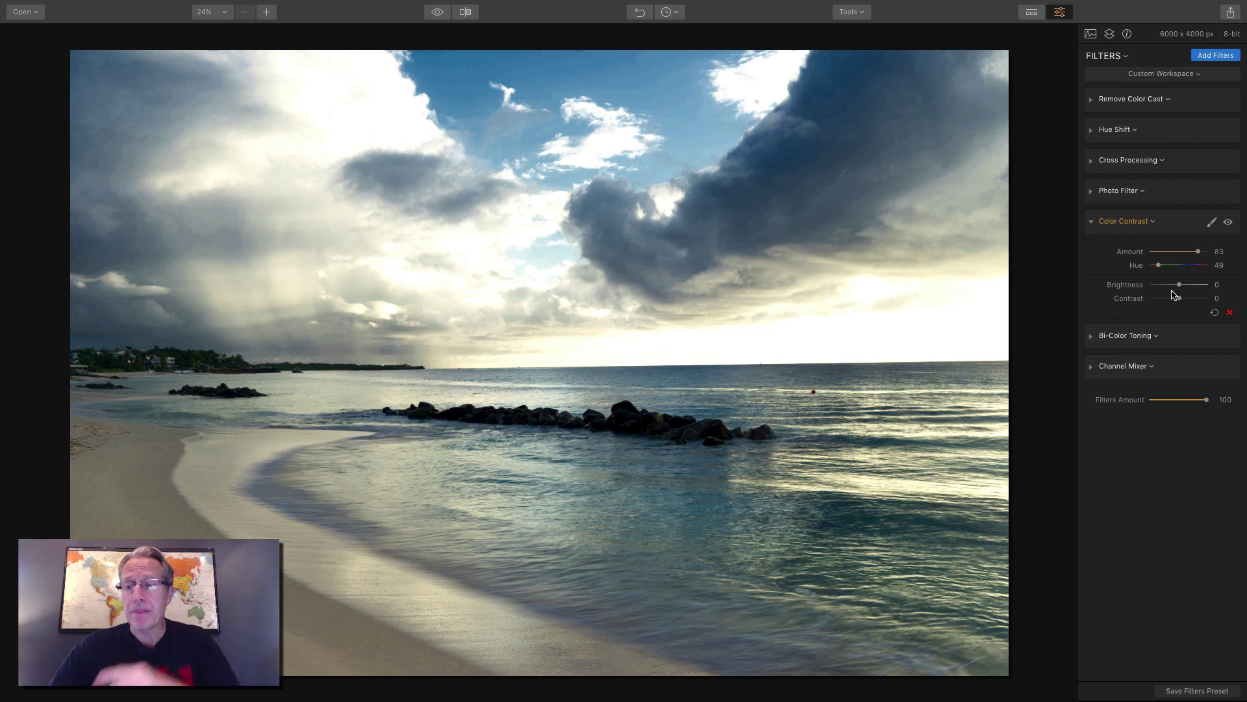
mouse_move(1180, 285)
left_mouse_down()
mouse_move(1197, 285)
mouse_move(1158, 286)
mouse_move(1180, 286)
mouse_move(1187, 298)
mouse_move(1161, 299)
mouse_move(1175, 299)
left_mouse_up()
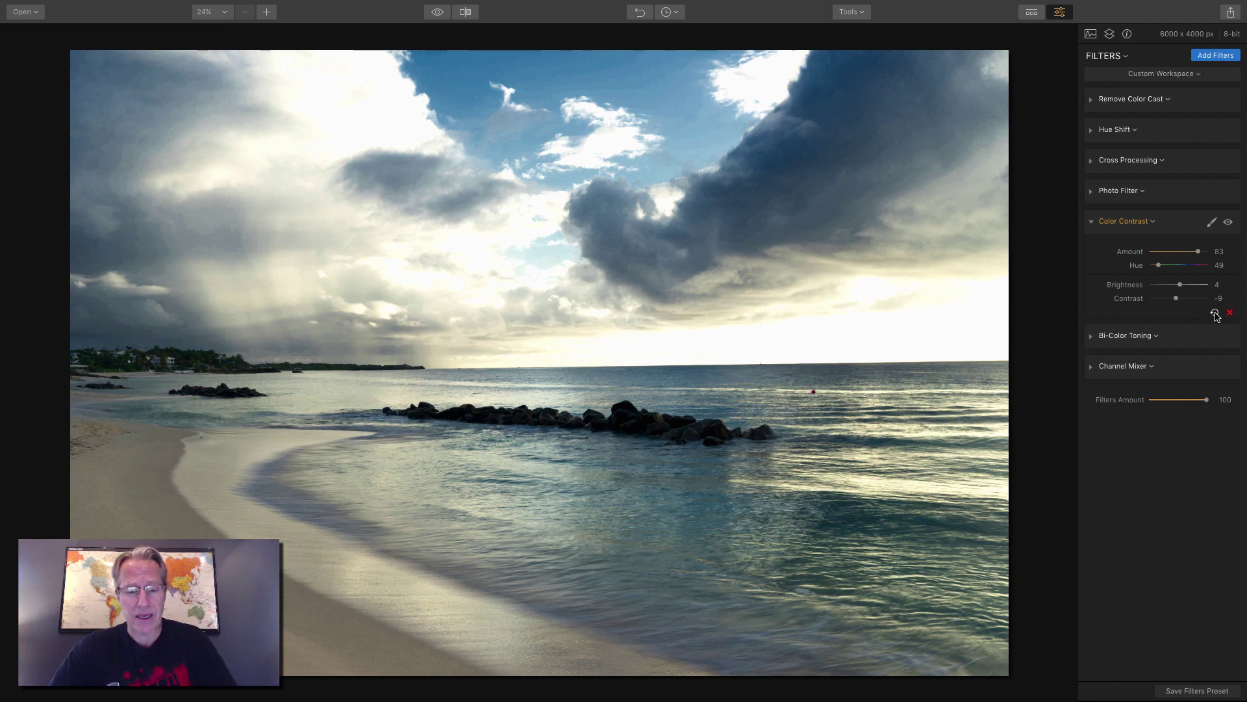
key("ctrl+Left")
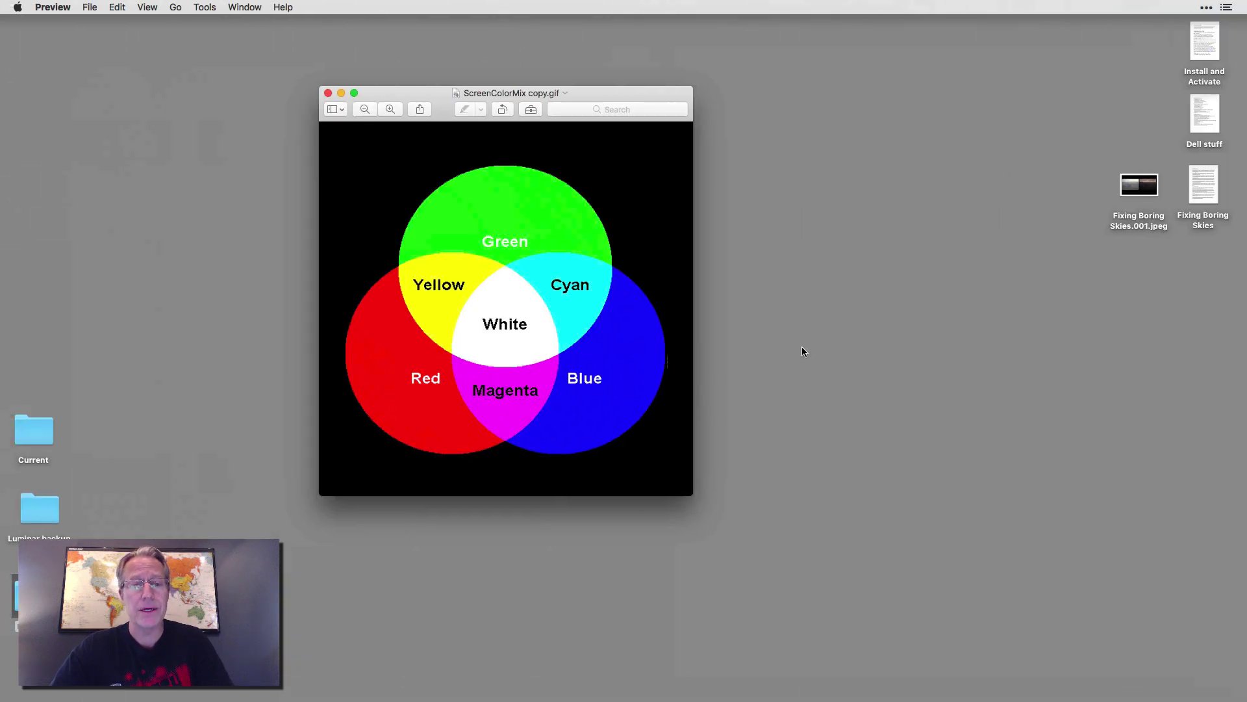
key("ctrl+Right")
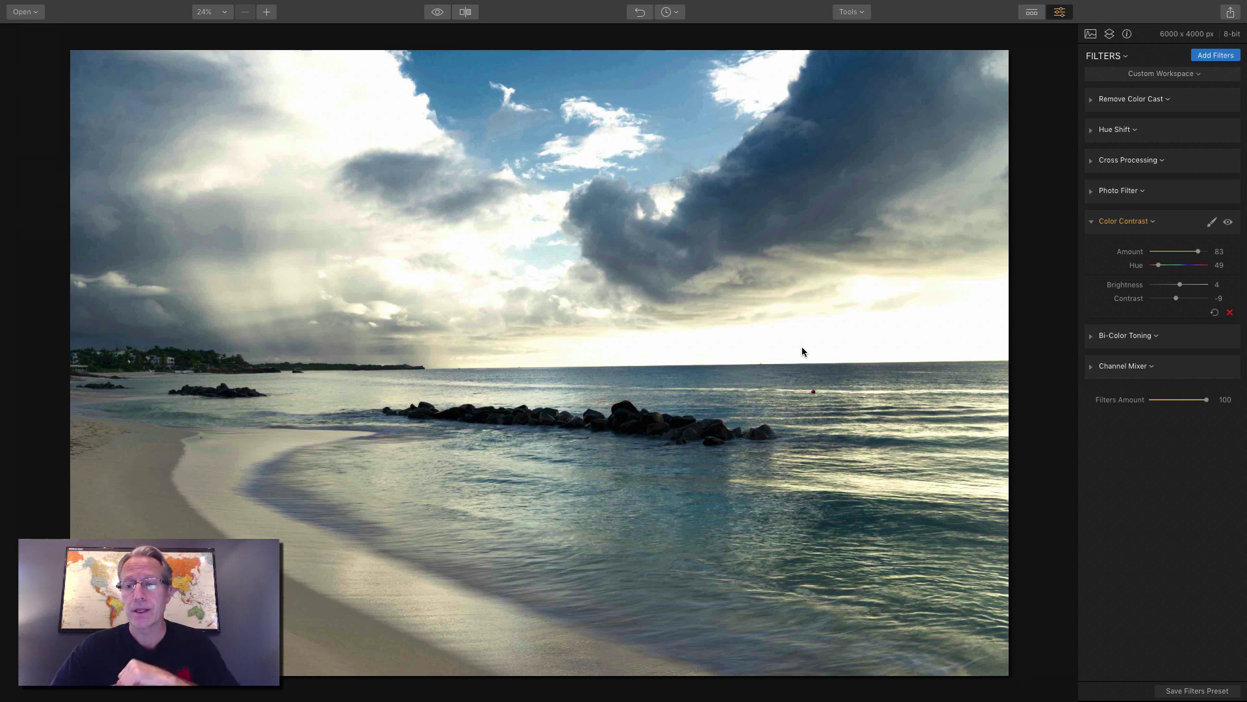
Step: Reset Color Contrast and apply the Brown Bi-Color Toning preset at Amount 38
left_click(1216, 315)
left_click(1091, 335)
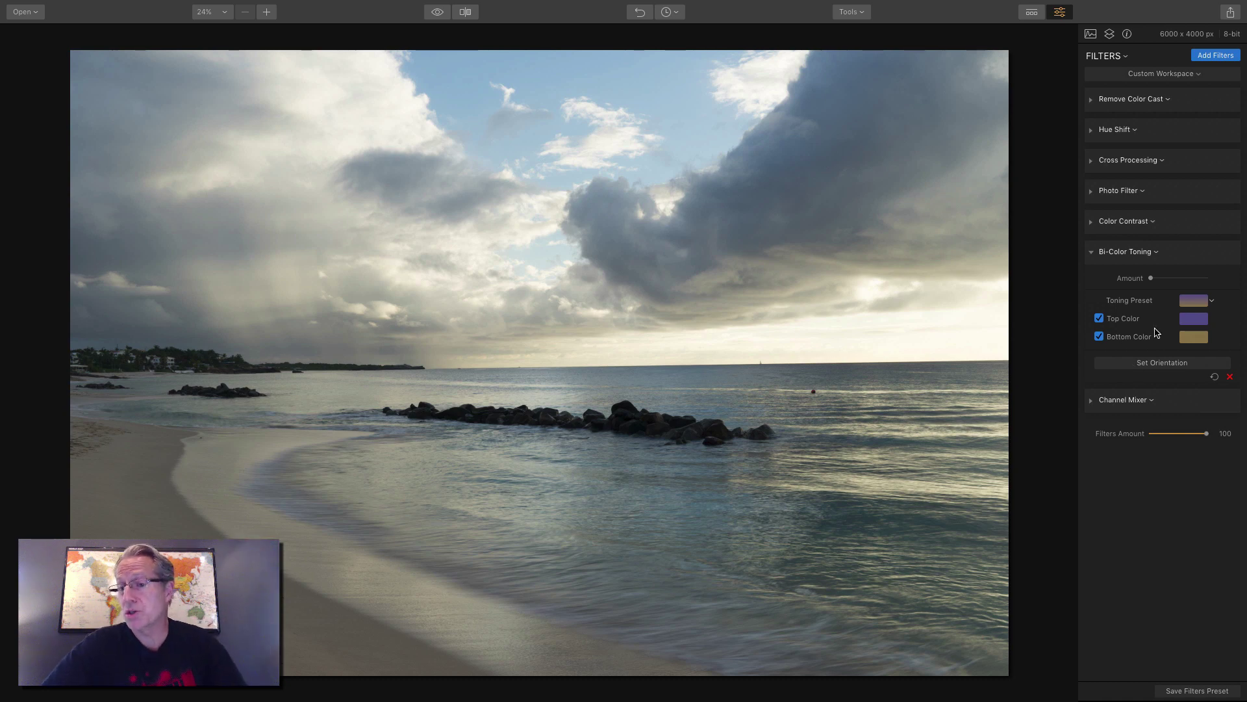
left_click(1202, 302)
left_click(1193, 303)
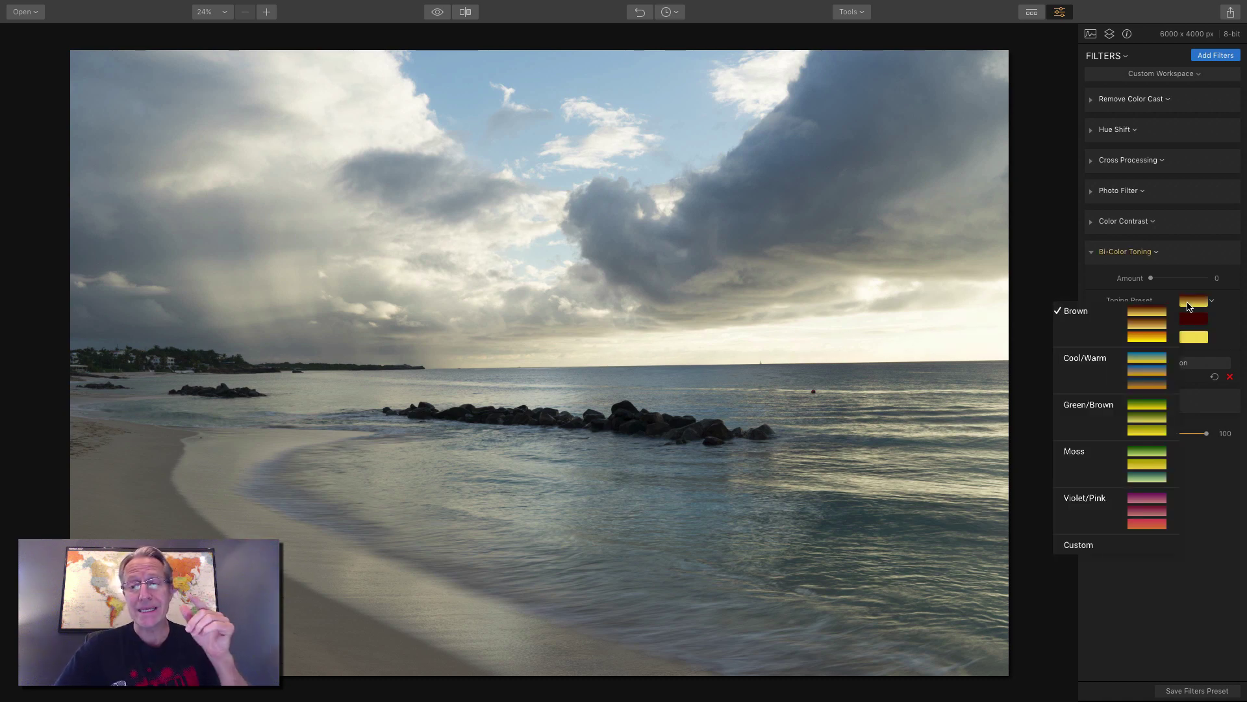
left_click(1156, 325)
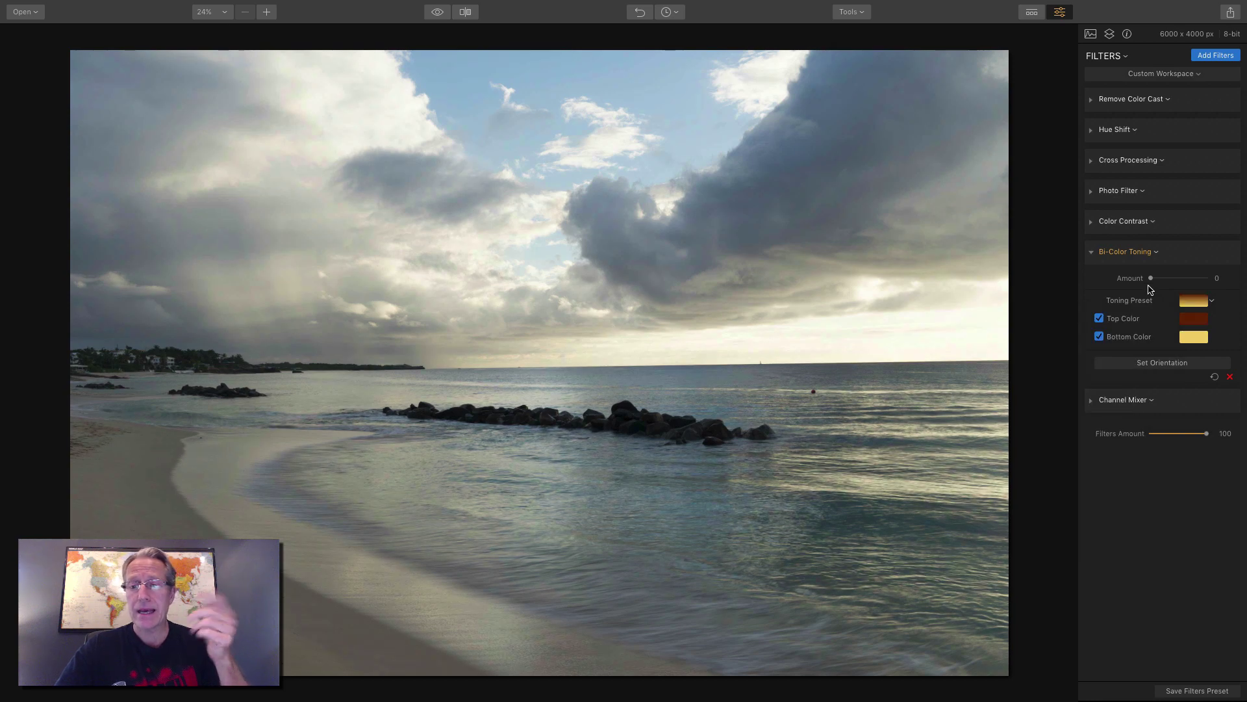
left_click_drag(1151, 278, 1176, 278)
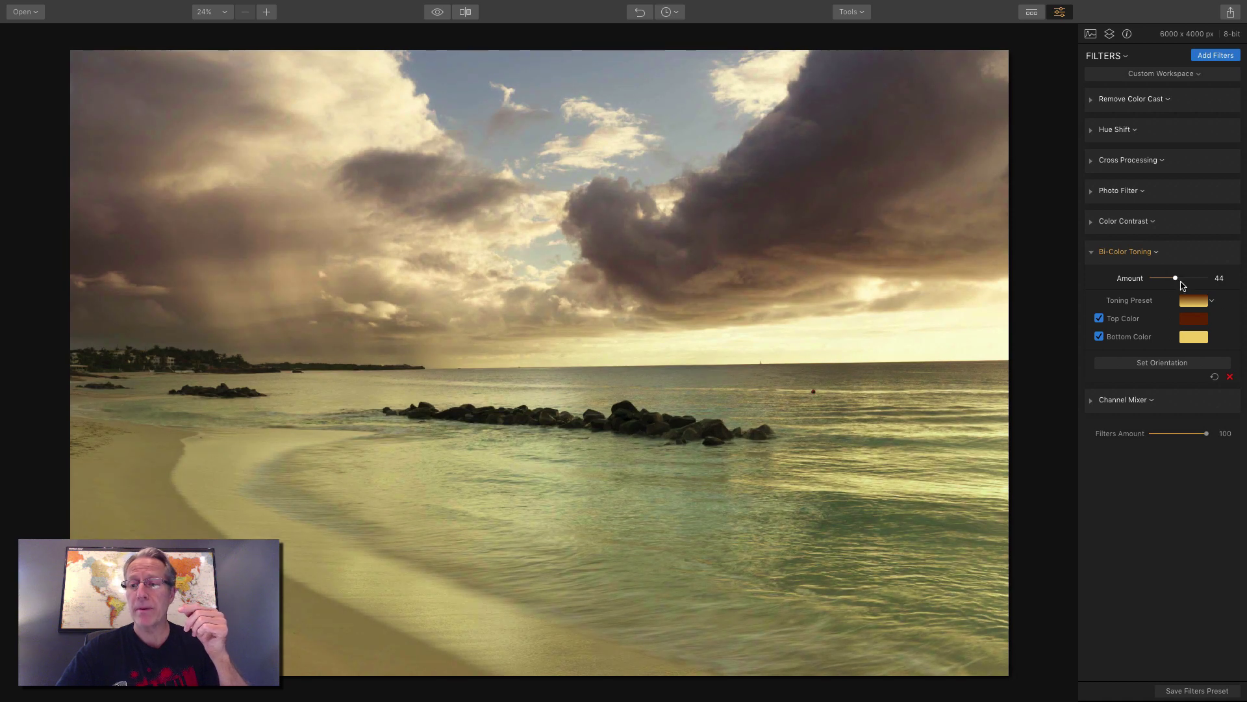
Step: Switch to the dark blue and orange Cool/Warm preset and lower Amount to 22, comparing before and after
left_click(1190, 299)
left_click(1154, 356)
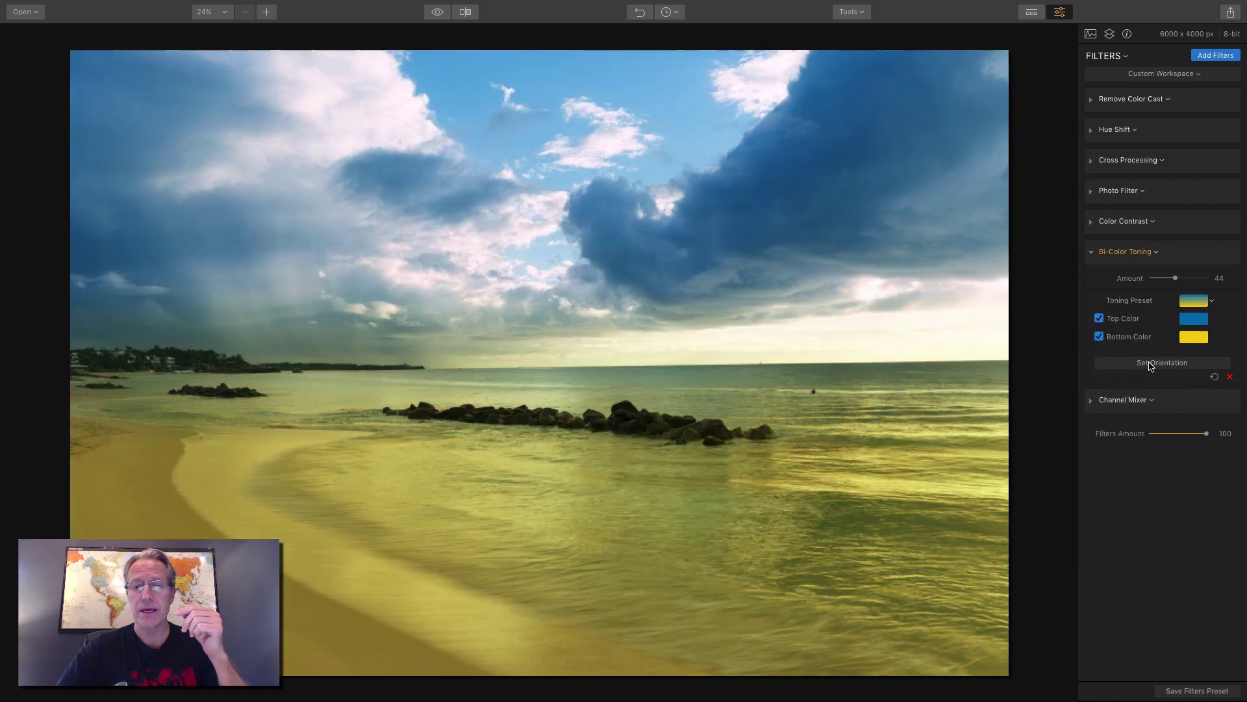
left_click(1192, 302)
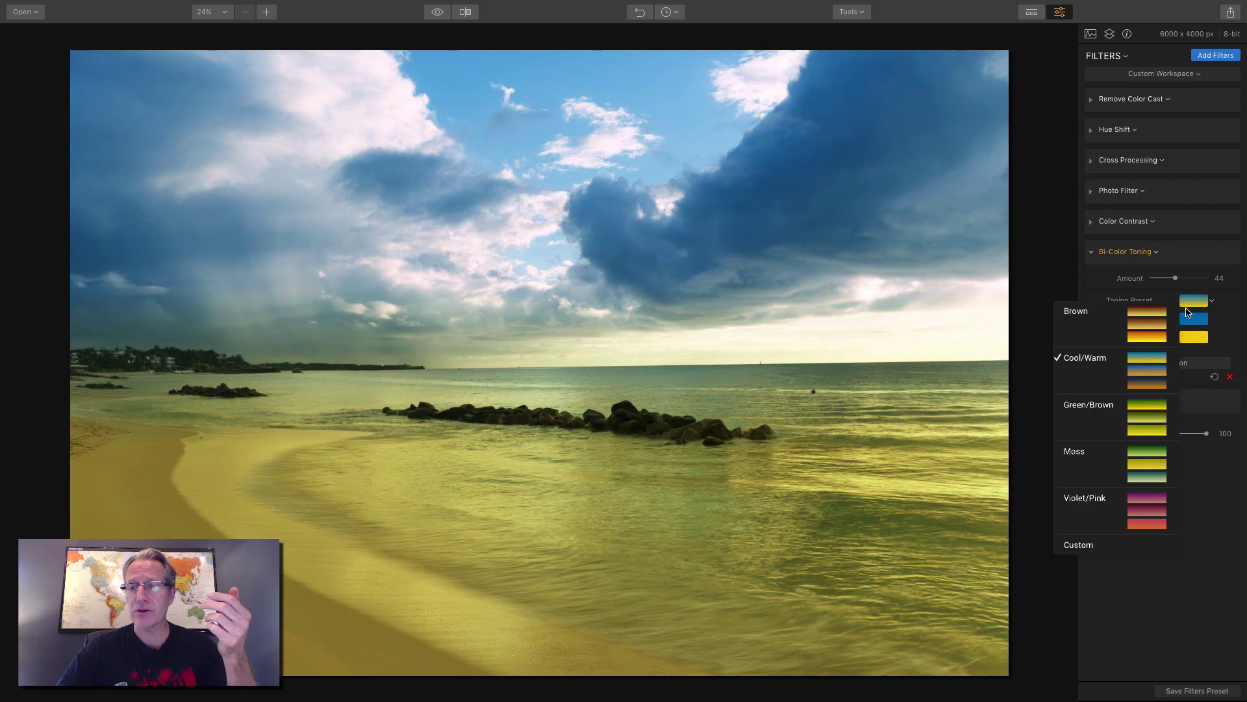
left_click(1156, 390)
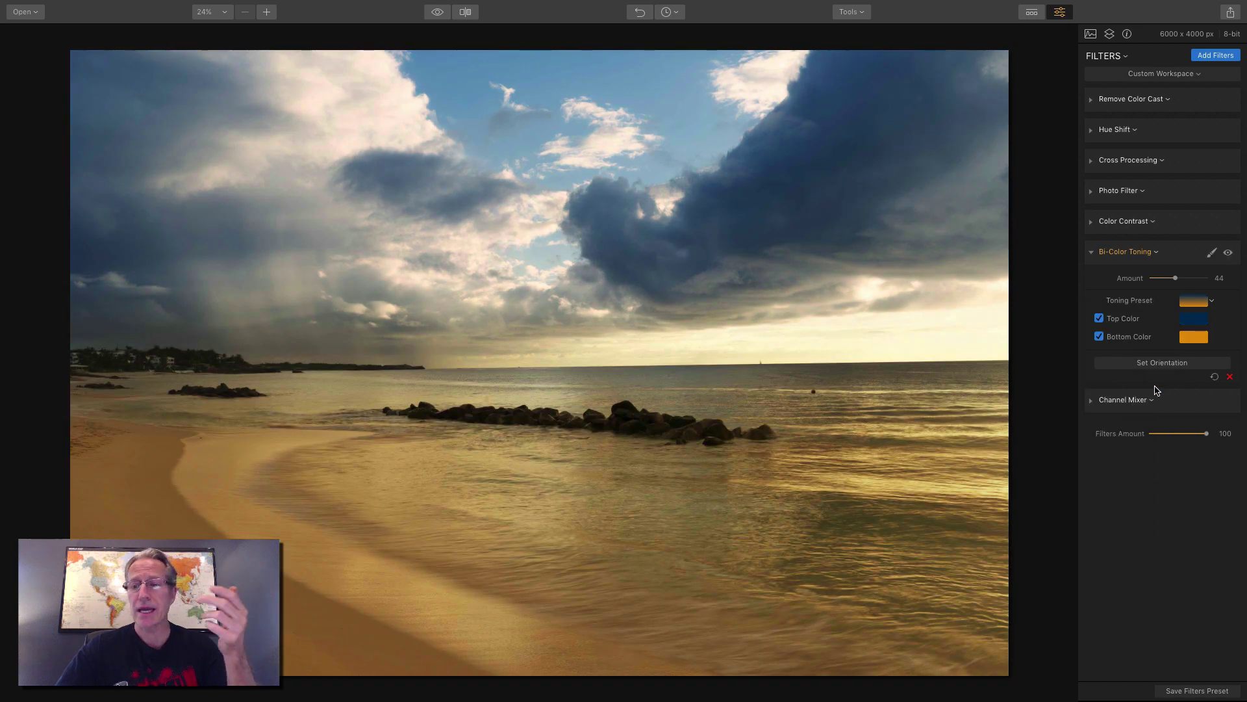
left_click(1184, 299)
left_click(1201, 288)
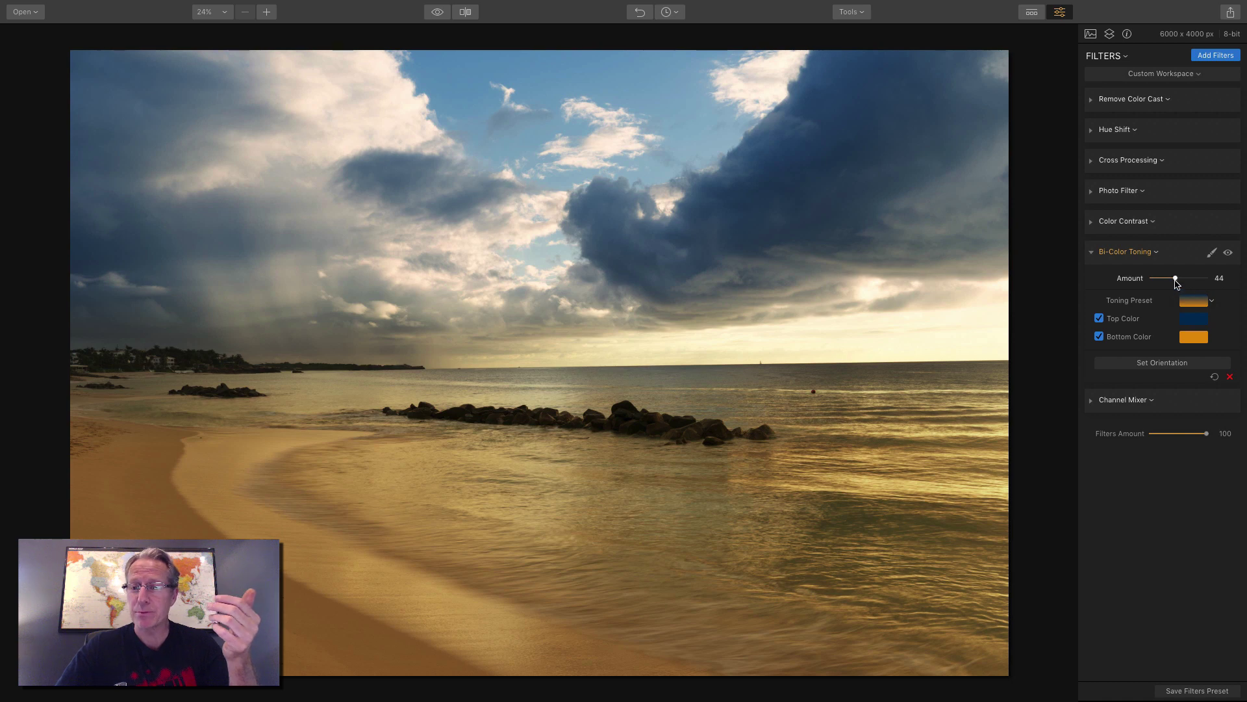
left_click_drag(1176, 279, 1167, 281)
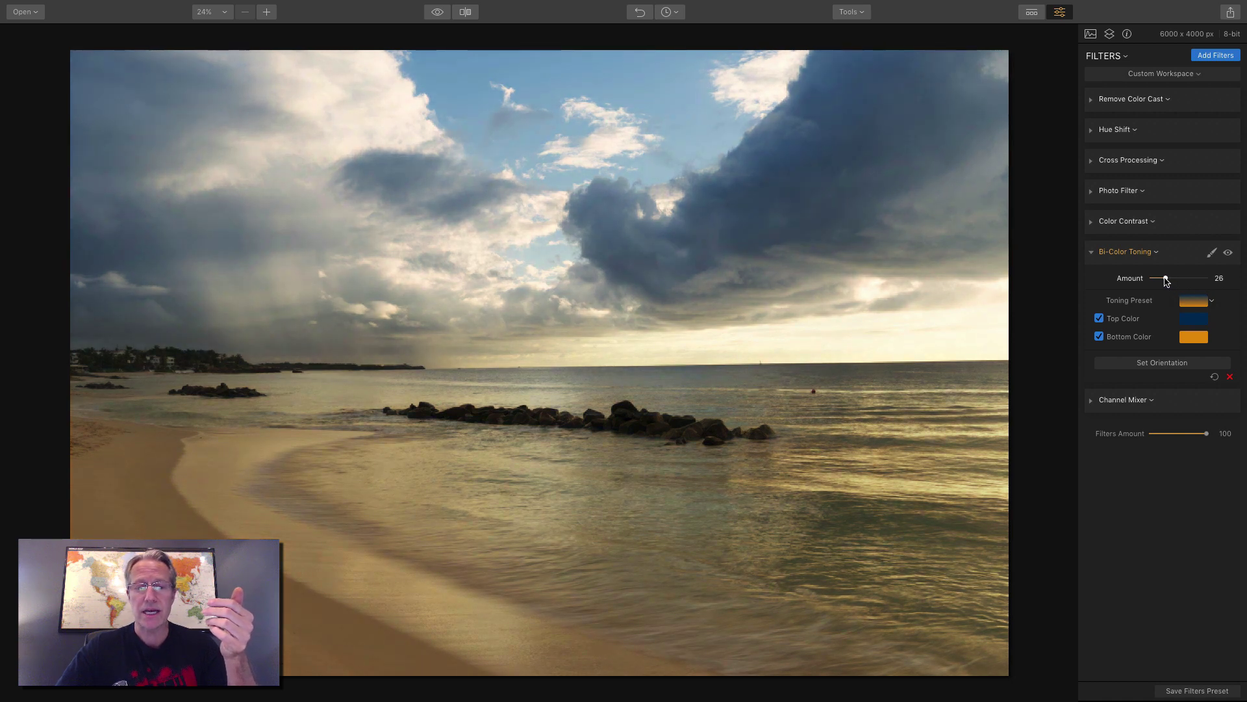
left_click_drag(1166, 280, 1169, 280)
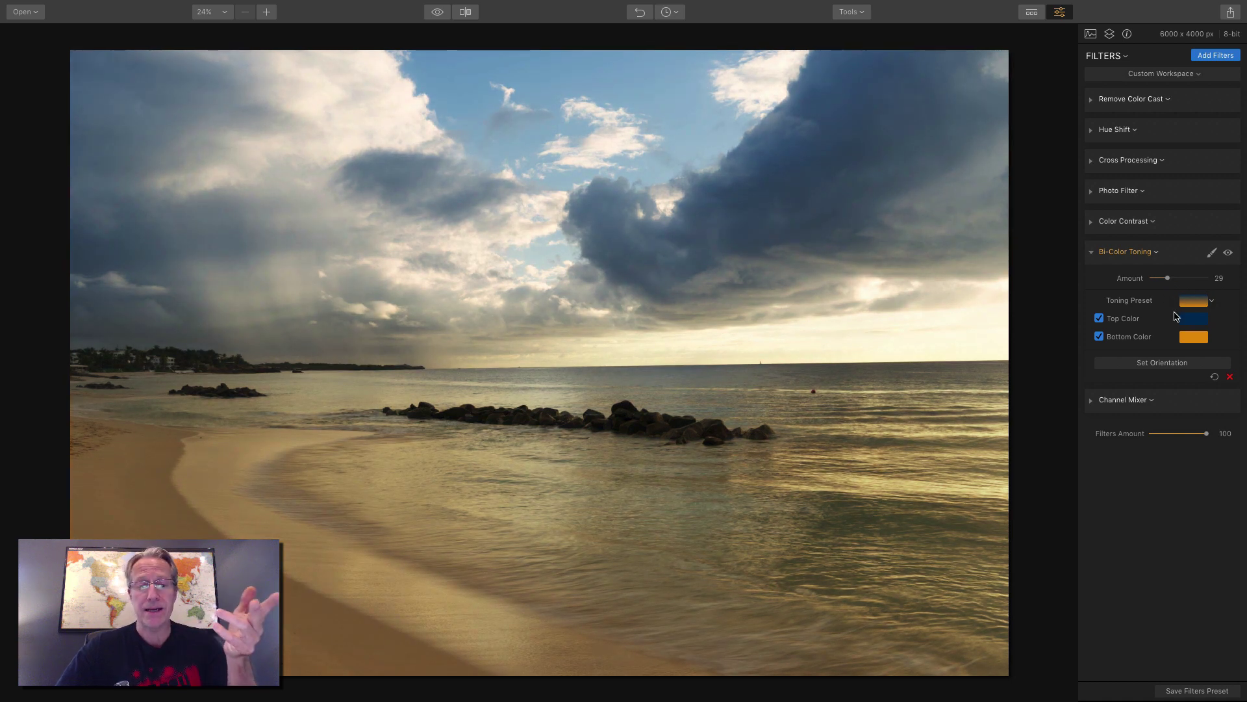
left_click(1229, 253)
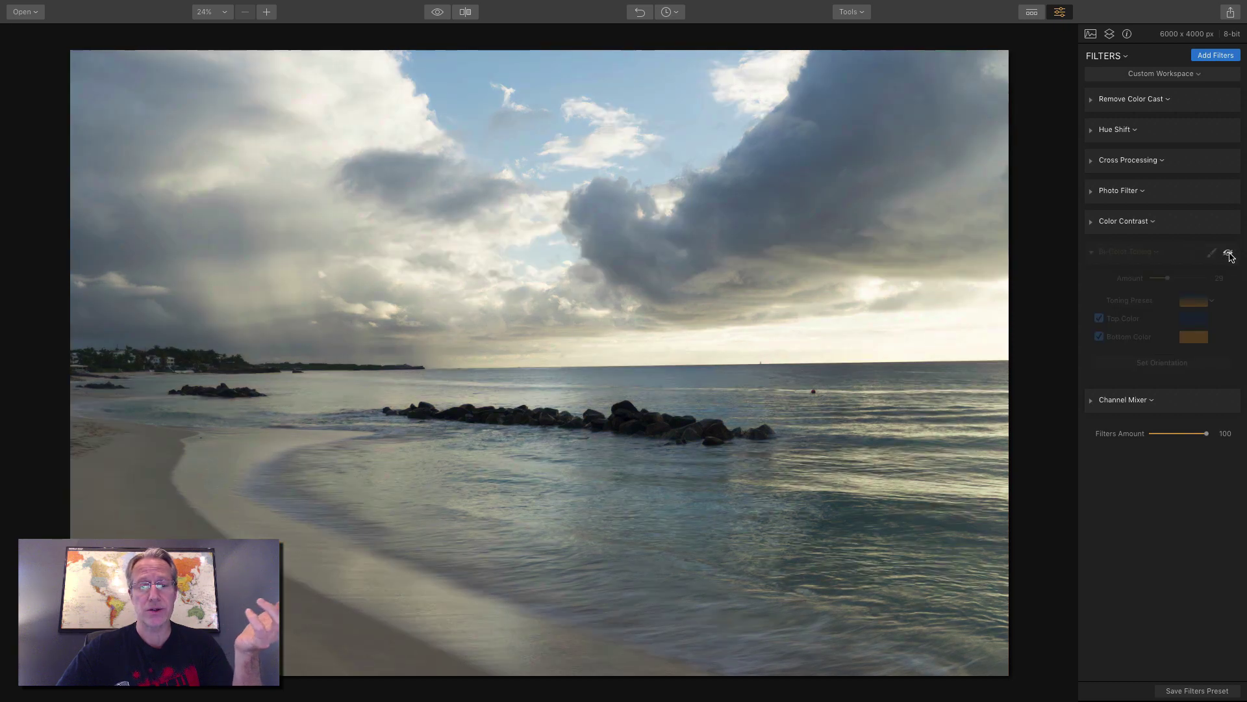
left_click(1228, 253)
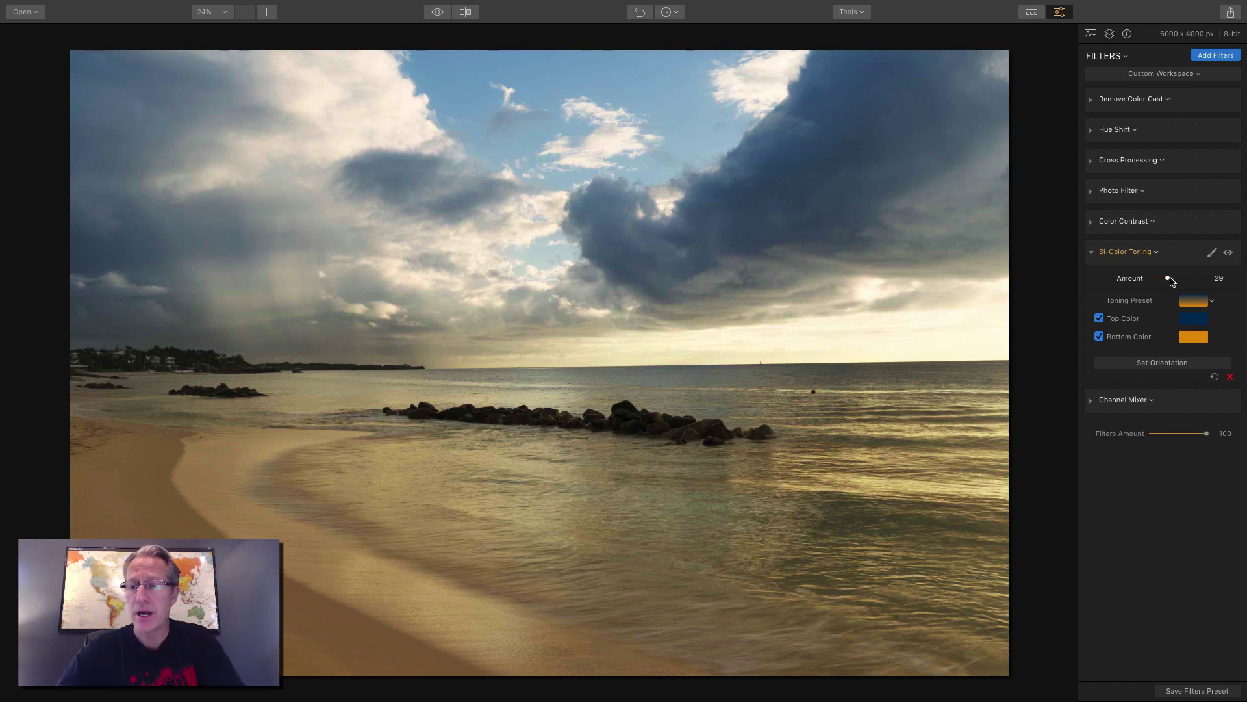
left_click_drag(1169, 279, 1164, 280)
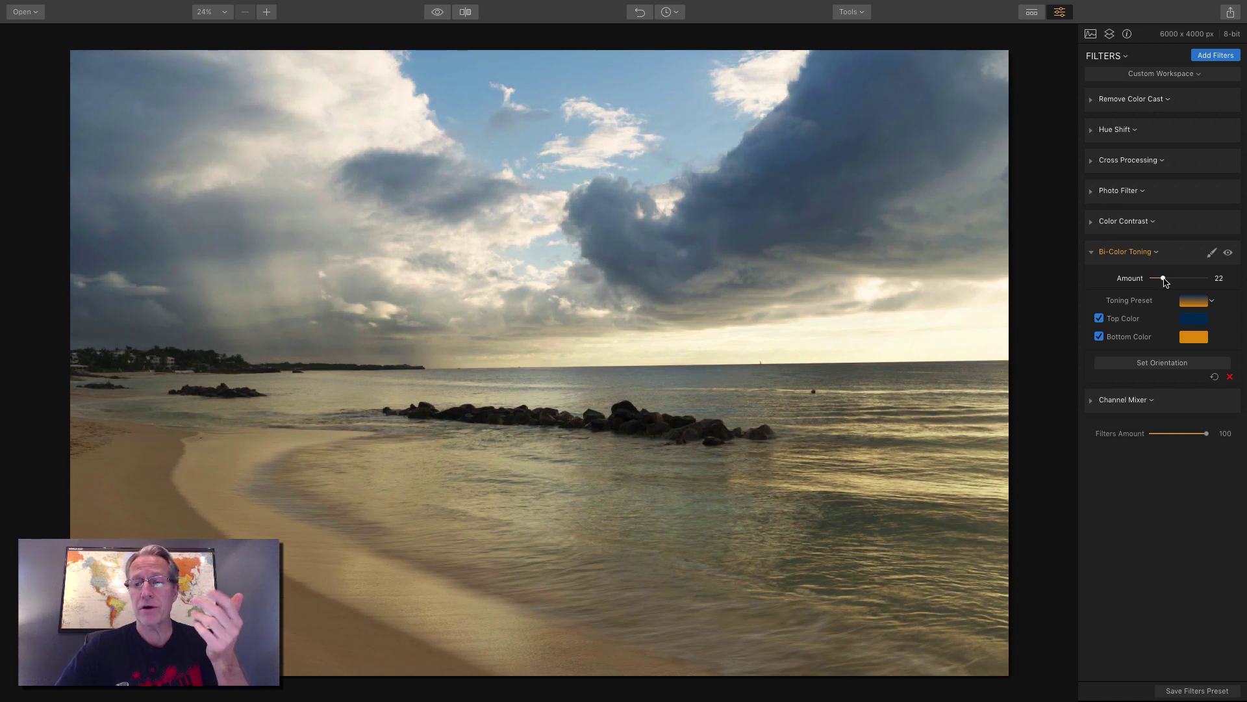
Step: Try the Moss preset, then settle on the Violet/Pink toning preset
left_click(1194, 300)
left_click(1153, 450)
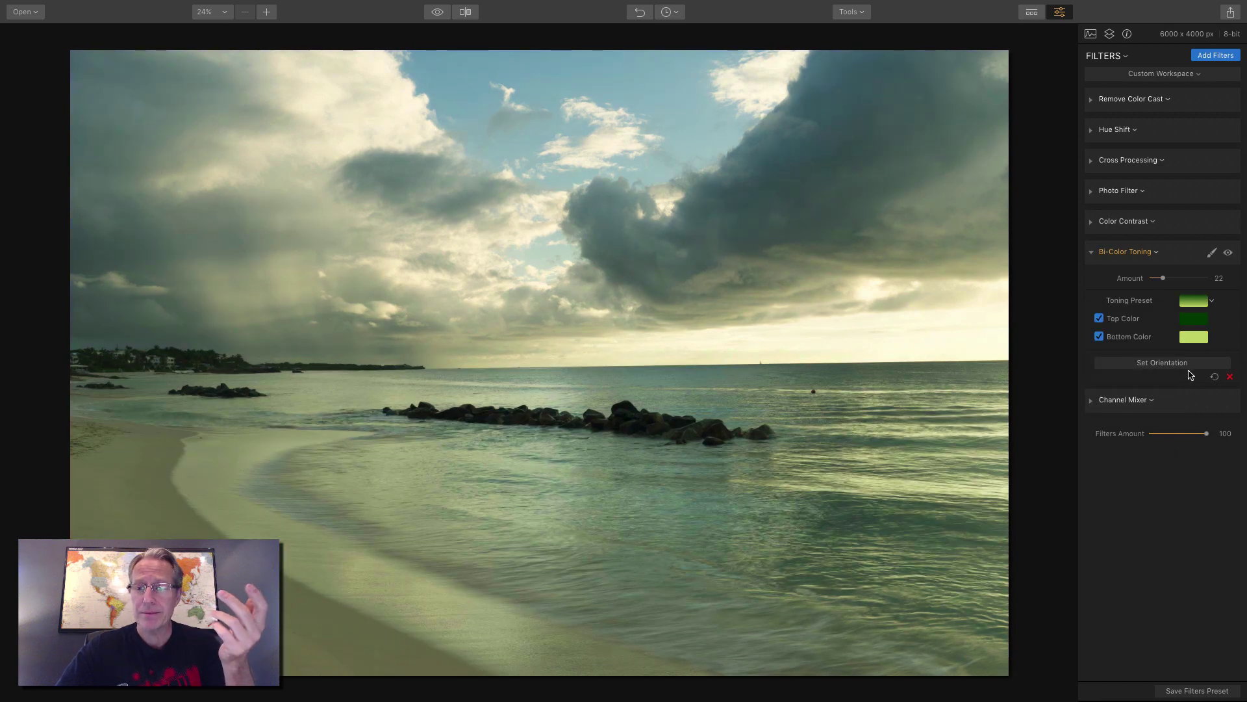
left_click(1199, 305)
left_click(1154, 497)
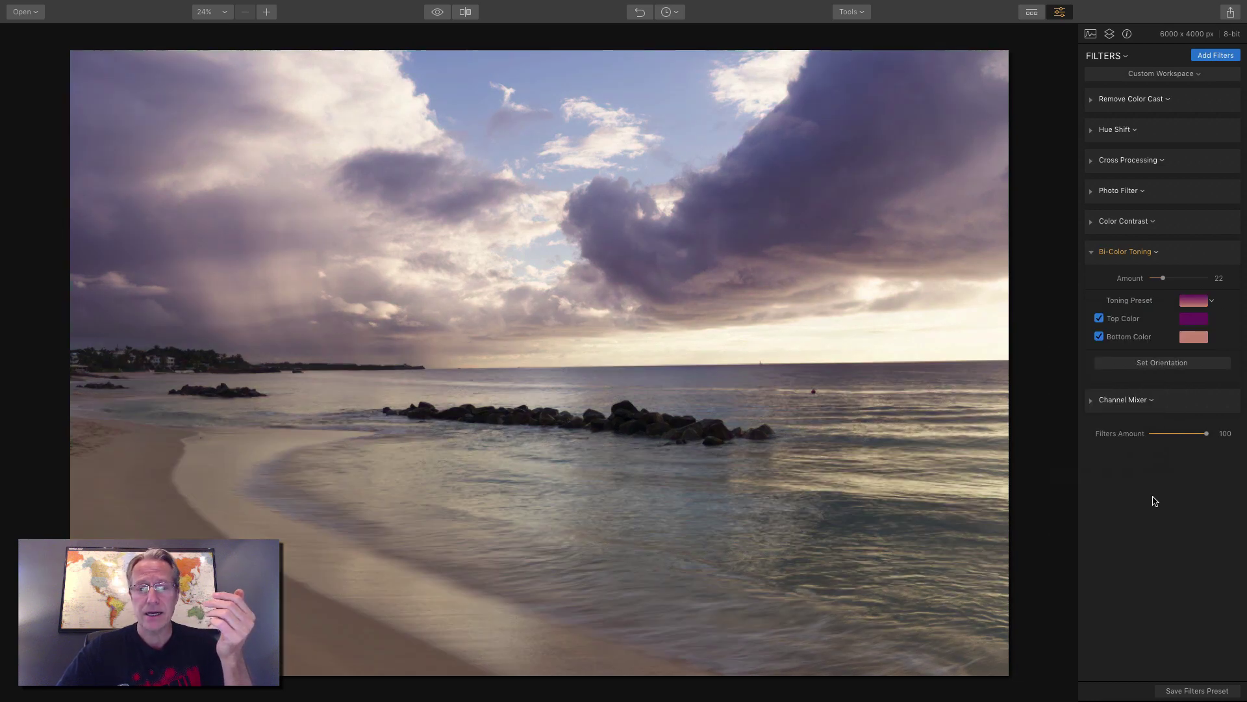
Step: Set the Bi-Color Toning top colour to violet, the bottom colour to yellow, and Amount to 24
left_click(1194, 319)
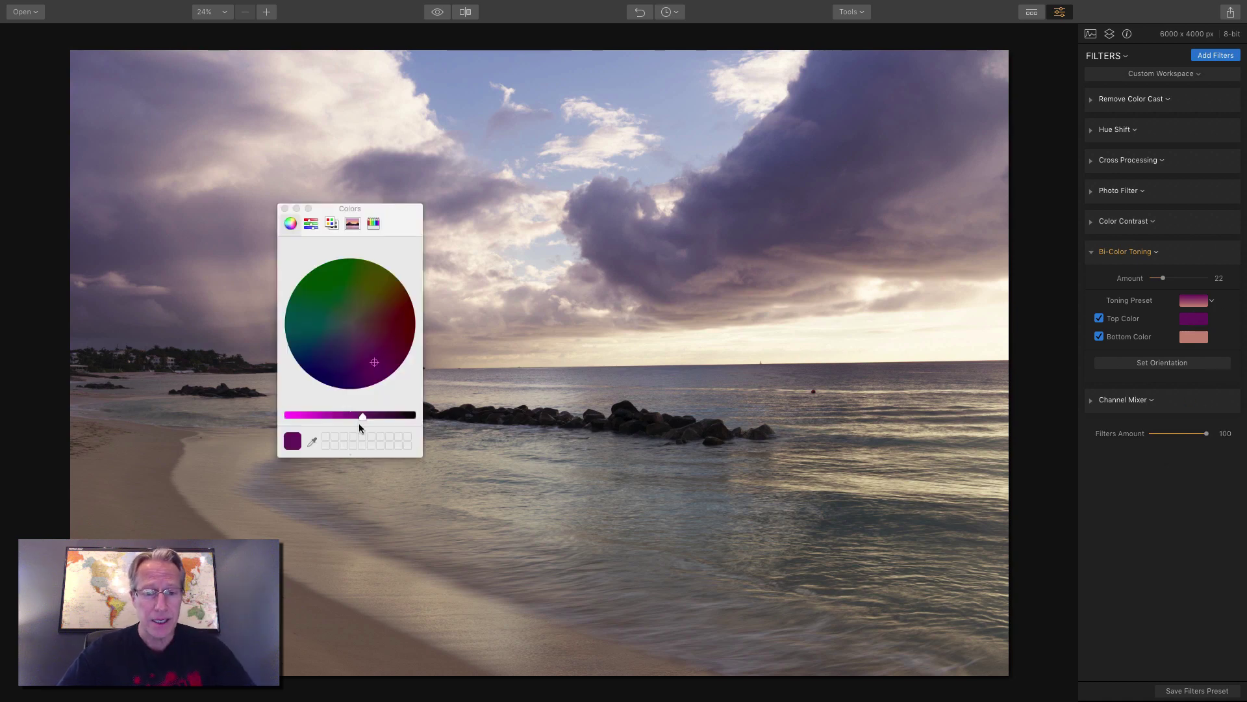
mouse_move(363, 415)
left_mouse_down()
mouse_move(410, 414)
mouse_move(317, 412)
left_mouse_up()
left_click_drag(375, 362, 334, 360)
left_click(1194, 337)
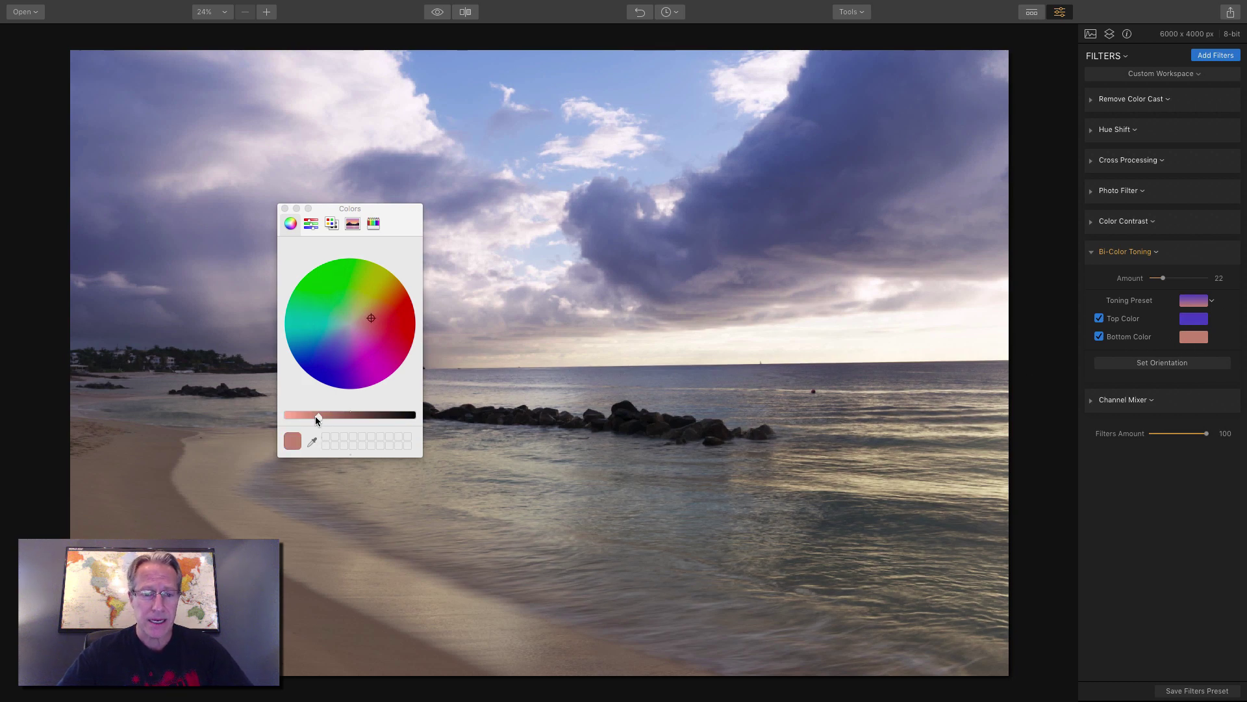
mouse_move(314, 416)
left_mouse_down()
mouse_move(330, 416)
mouse_move(303, 416)
left_mouse_up()
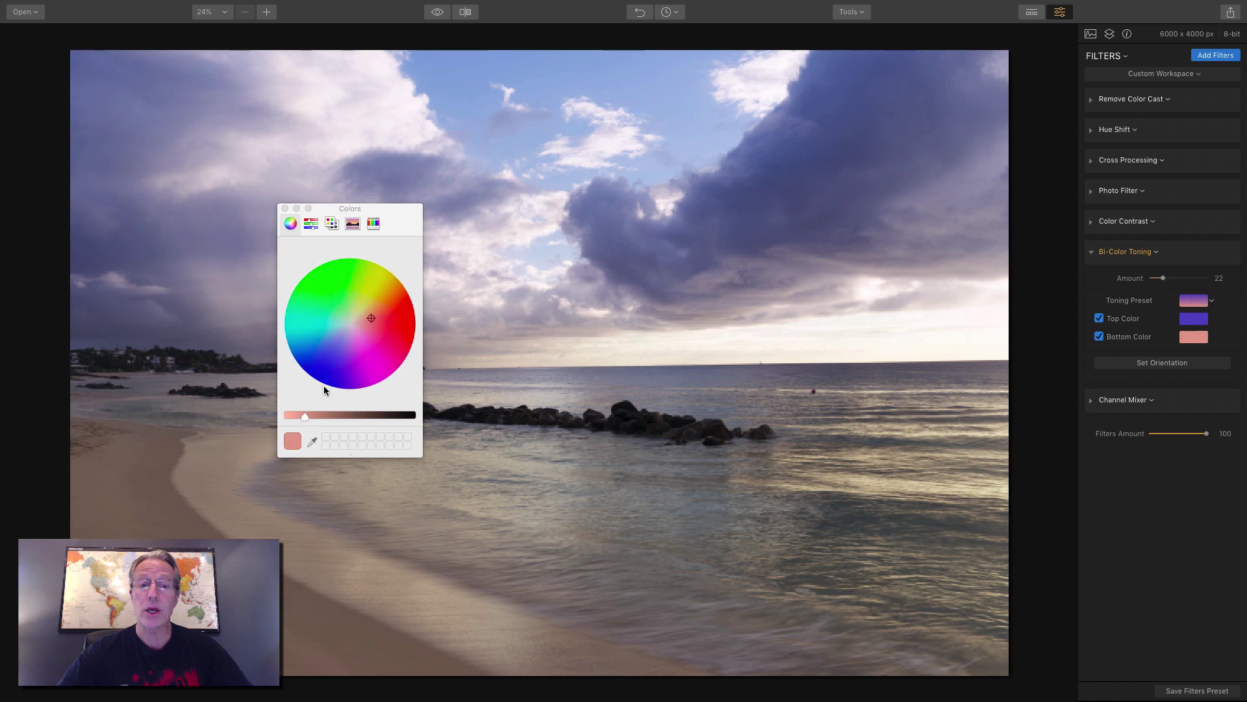
mouse_move(371, 318)
left_mouse_down()
mouse_move(373, 286)
mouse_move(368, 302)
left_mouse_up()
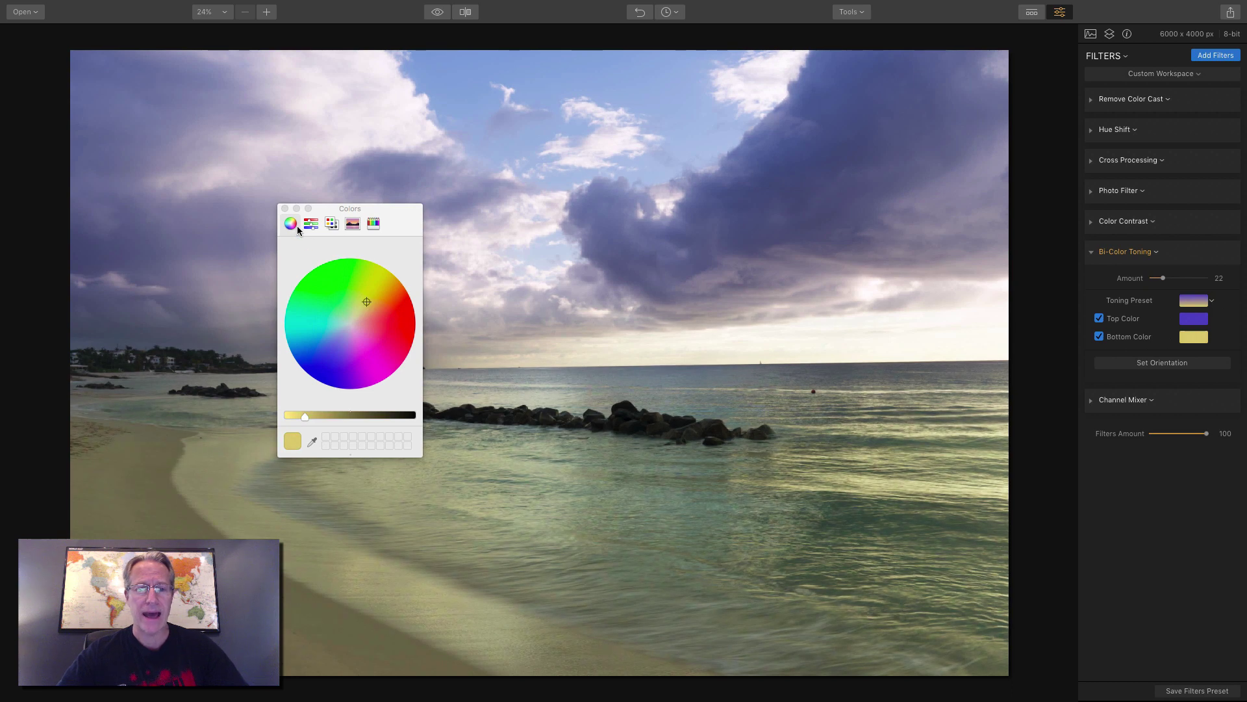
left_click(284, 209)
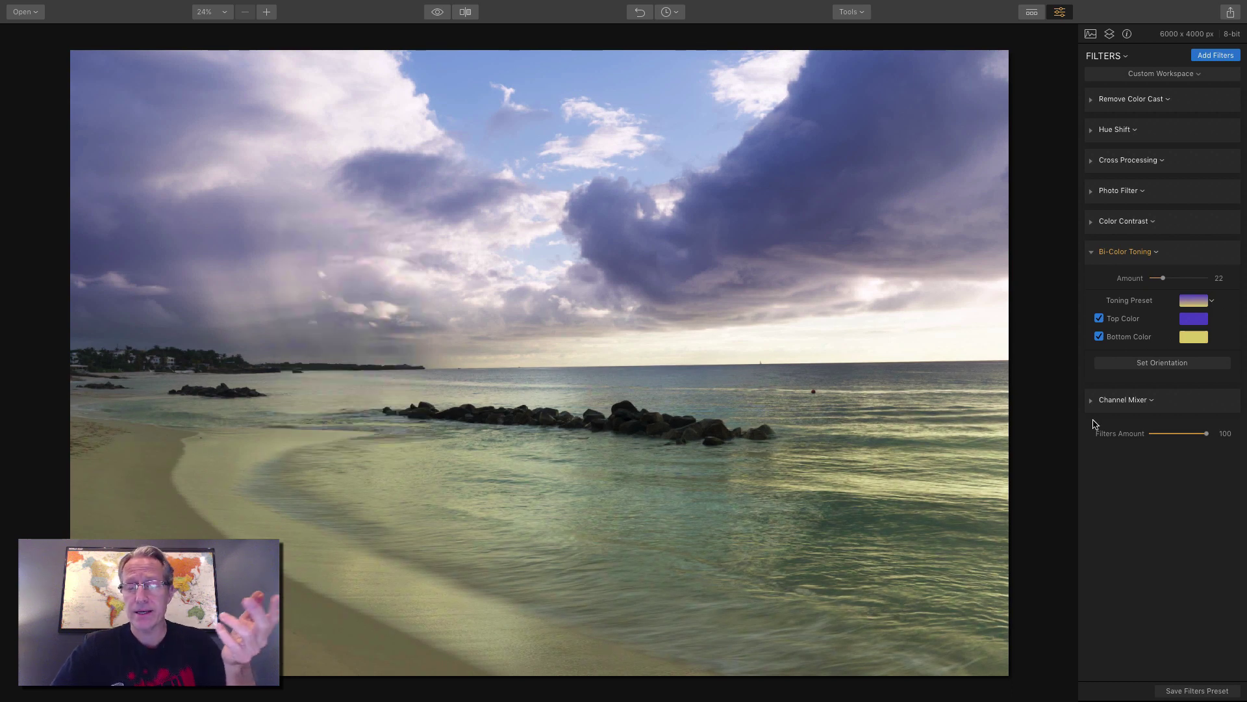
mouse_move(1166, 279)
left_mouse_down()
mouse_move(1185, 280)
mouse_move(1168, 280)
left_mouse_up()
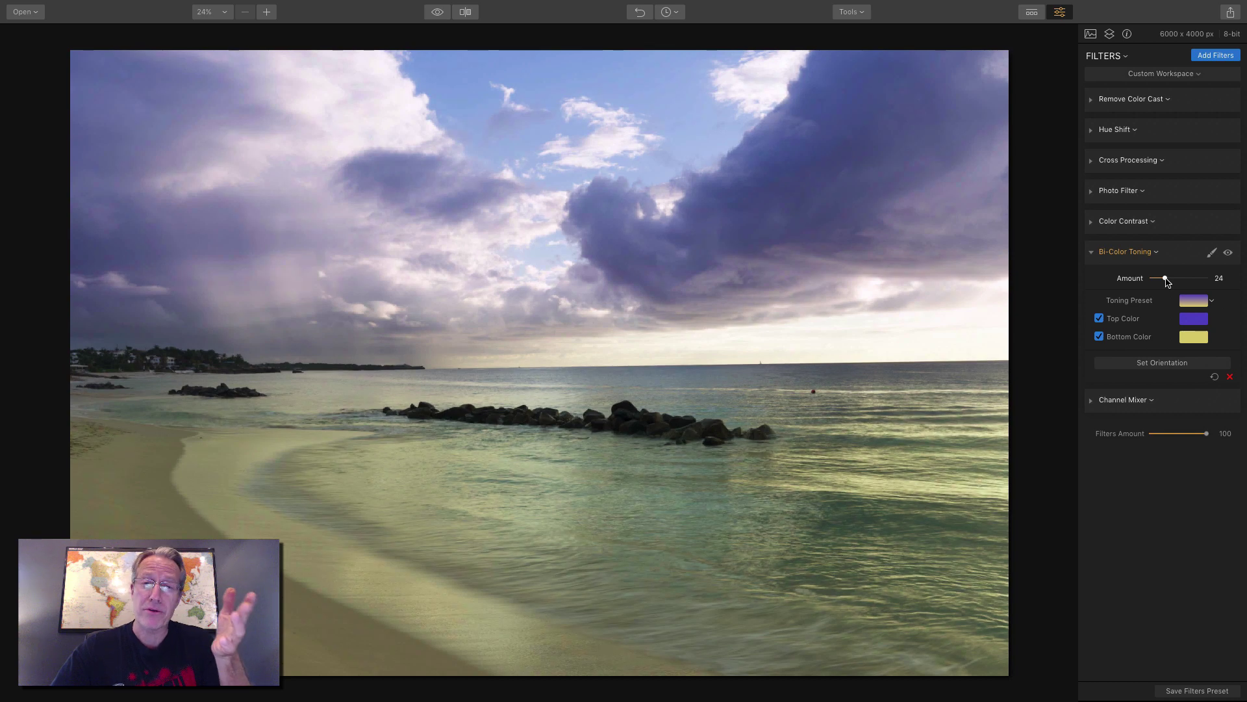
Step: Use the orientation guides to widen the Bi-Color Toning transition and raise it into the clouds
left_click(1176, 367)
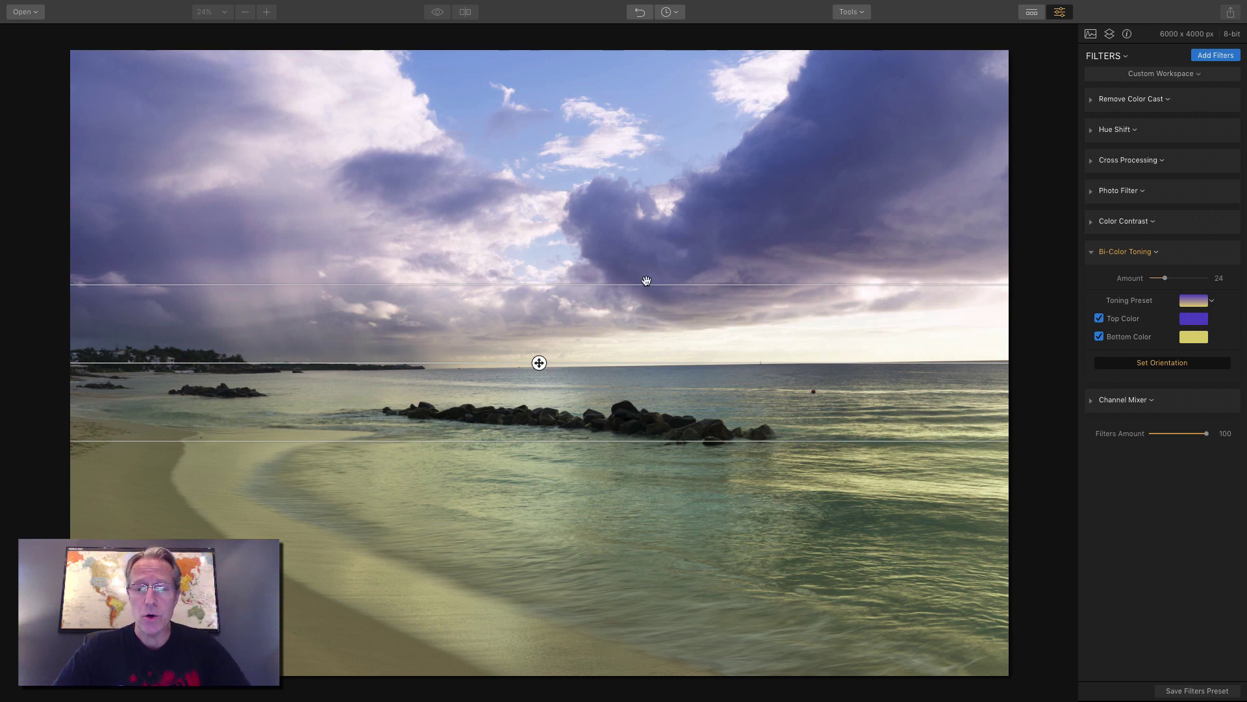
mouse_move(646, 279)
left_mouse_down()
mouse_move(647, 323)
mouse_move(647, 292)
left_mouse_up()
left_click_drag(539, 367, 905, 367)
left_click(1123, 365)
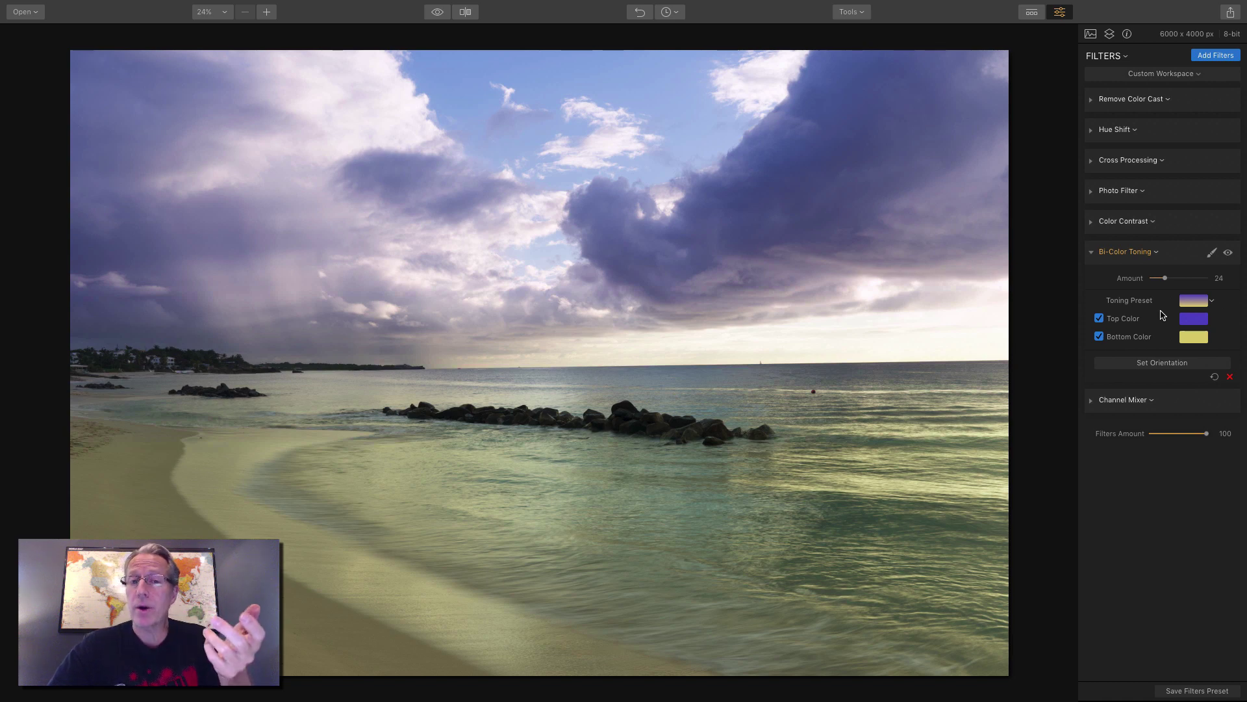
Step: Try the Moss and Cool/Warm toning presets, keeping Cool/Warm with a stronger Amount
left_click(1197, 303)
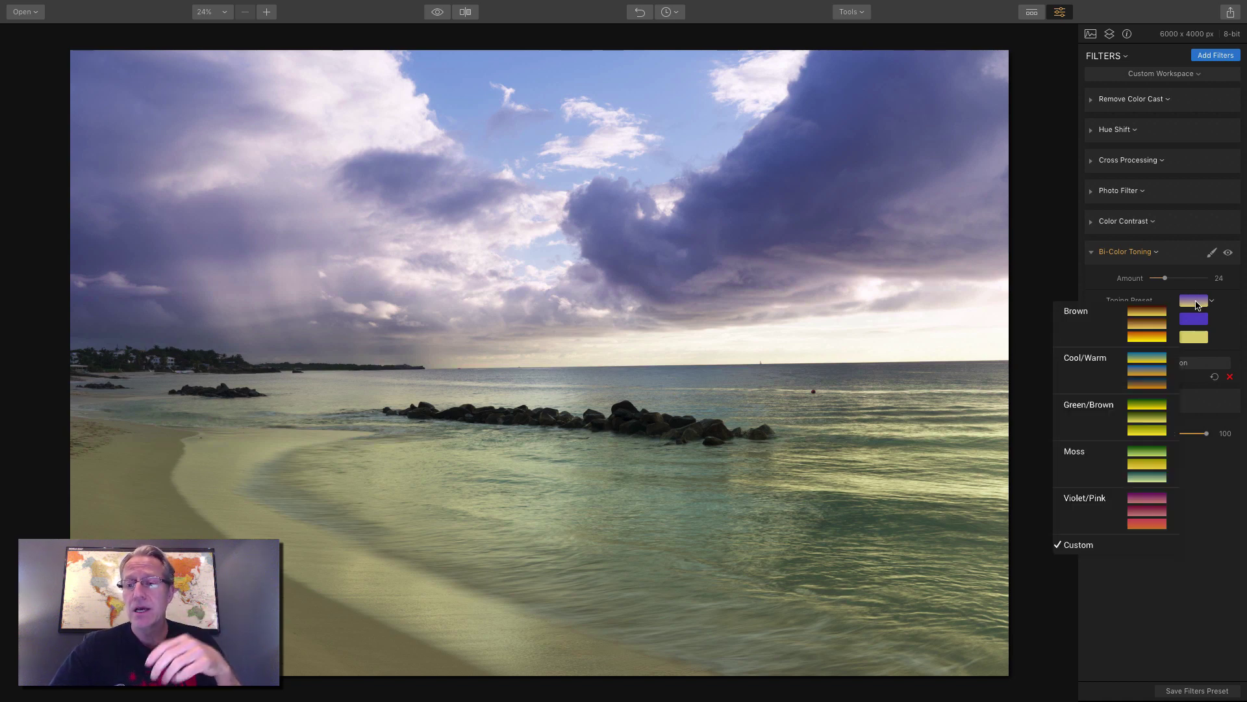
left_click(1150, 482)
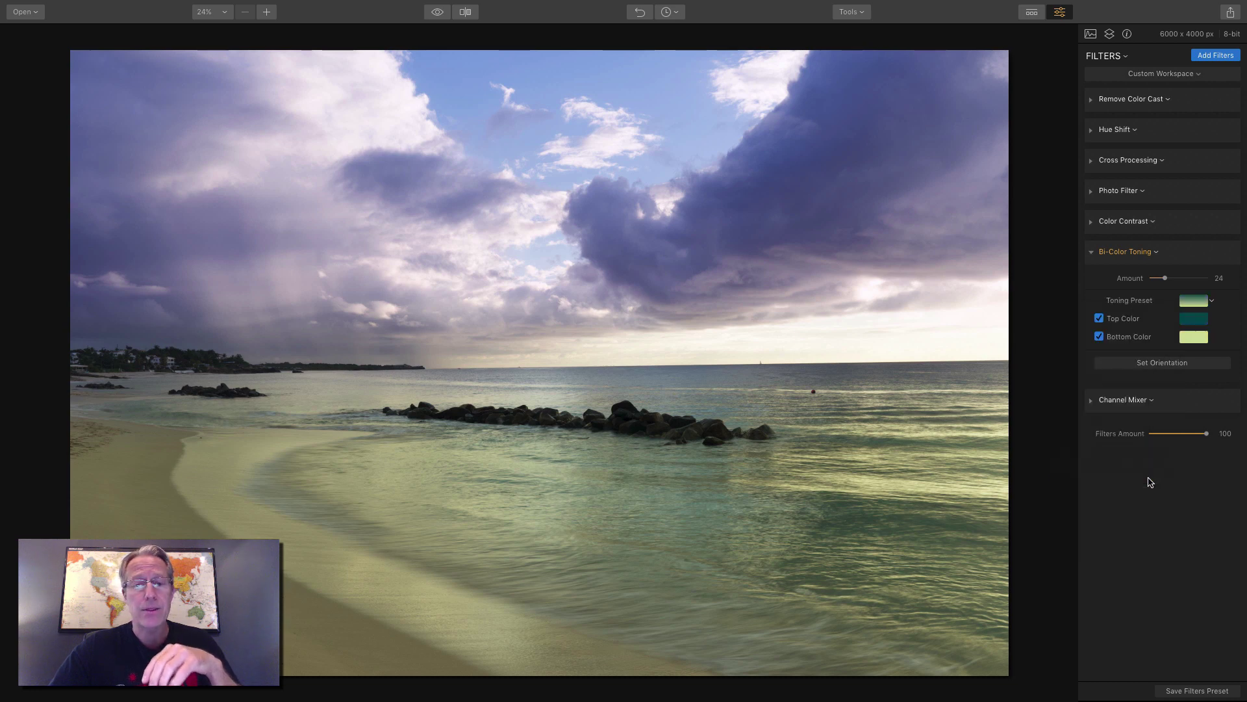
left_click(1197, 302)
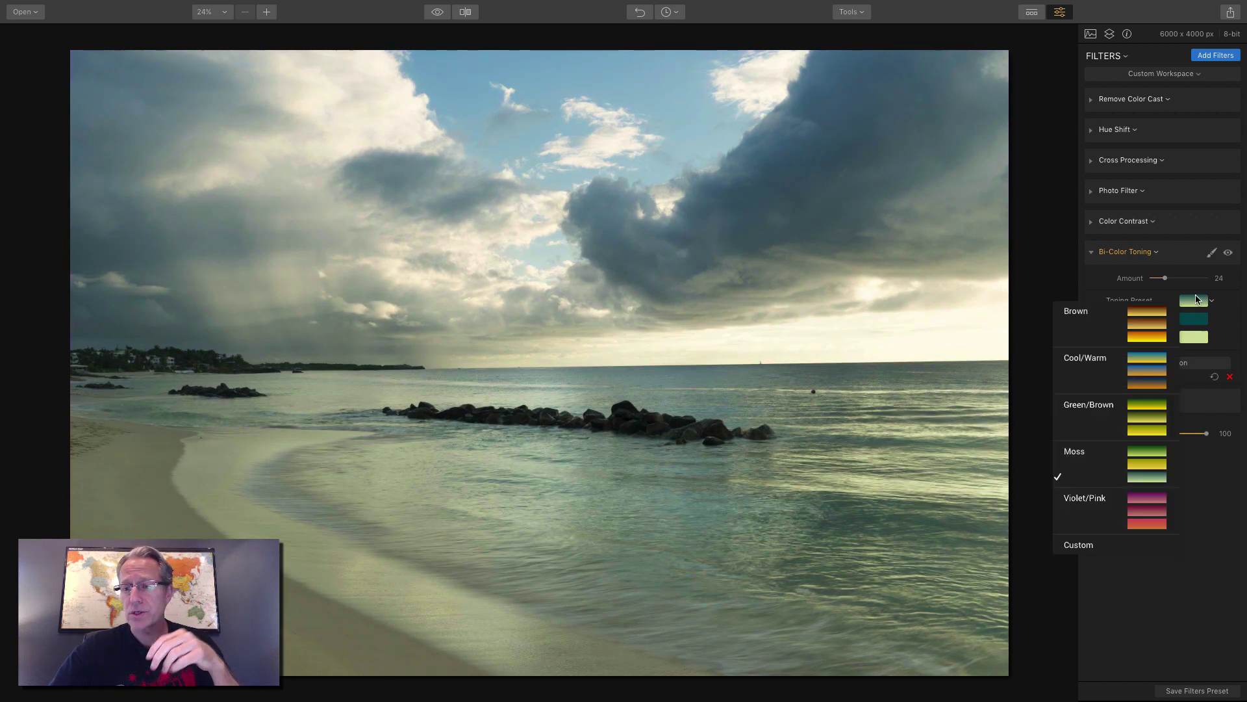
left_click(1156, 383)
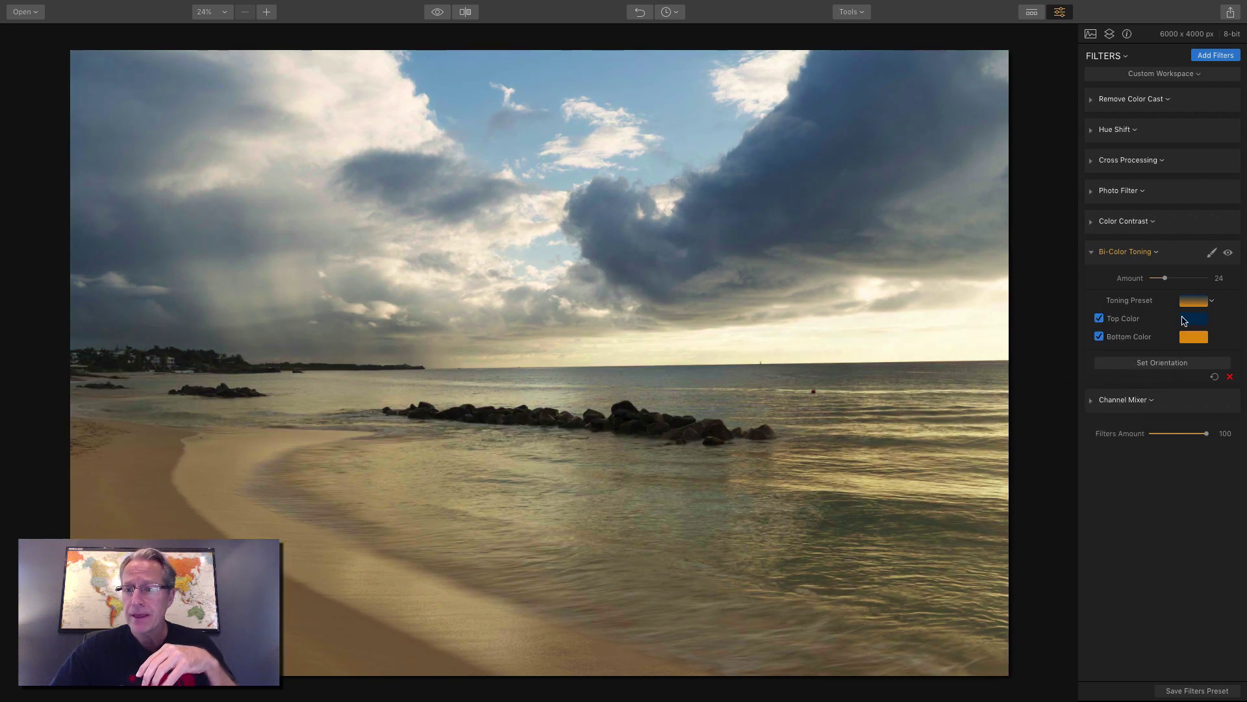
left_click(1195, 303)
left_click(1161, 374)
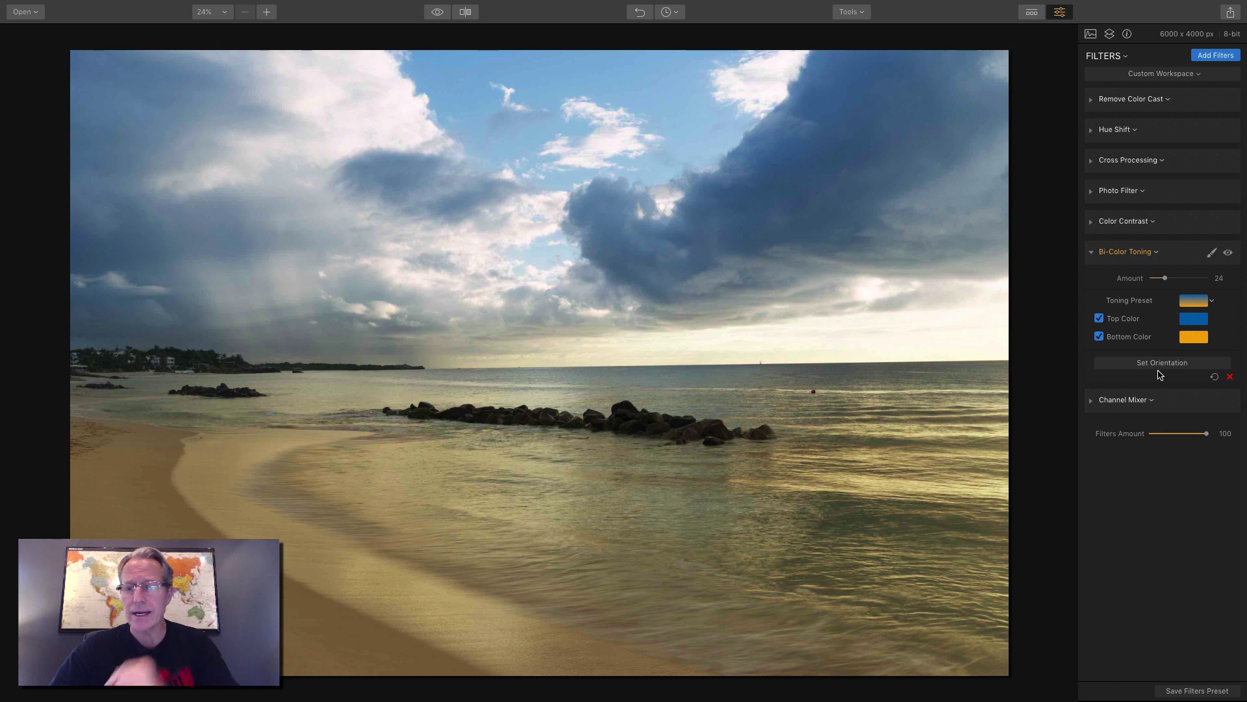
mouse_move(1165, 281)
left_mouse_down()
mouse_move(1186, 280)
mouse_move(1173, 284)
left_mouse_up()
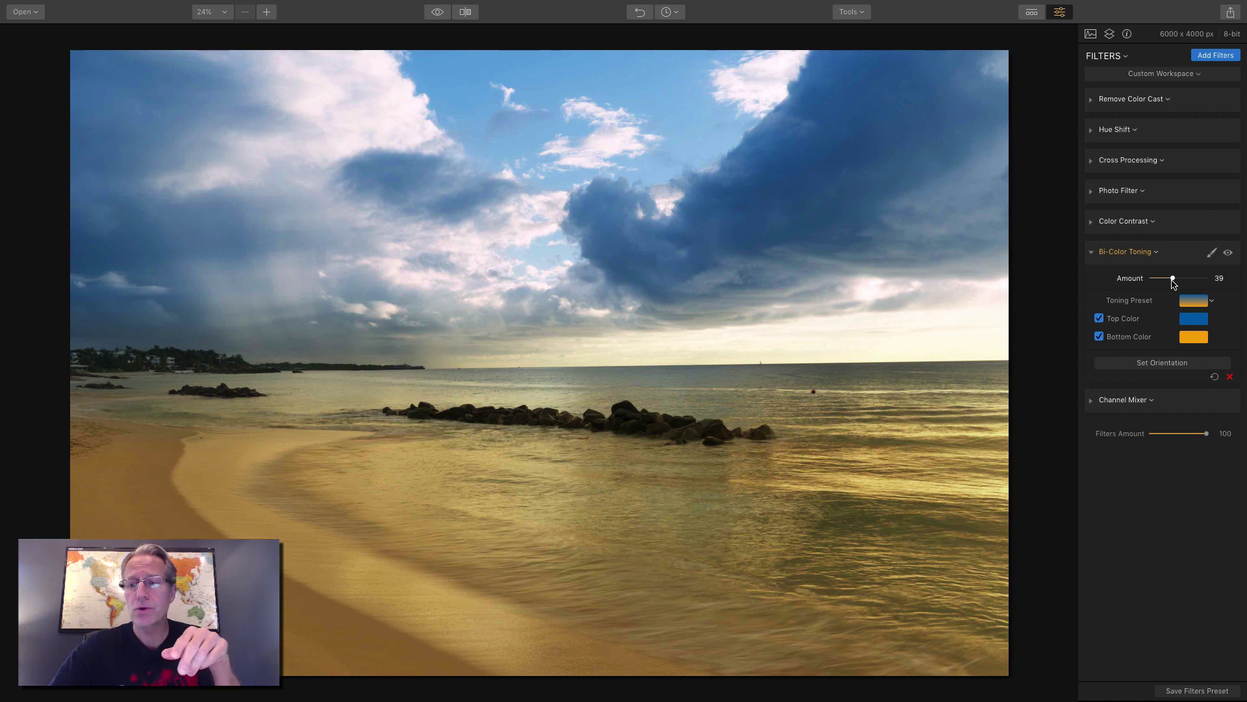
Step: Change the bottom toning colour to a lighter tan in the Colors picker
left_click(1189, 337)
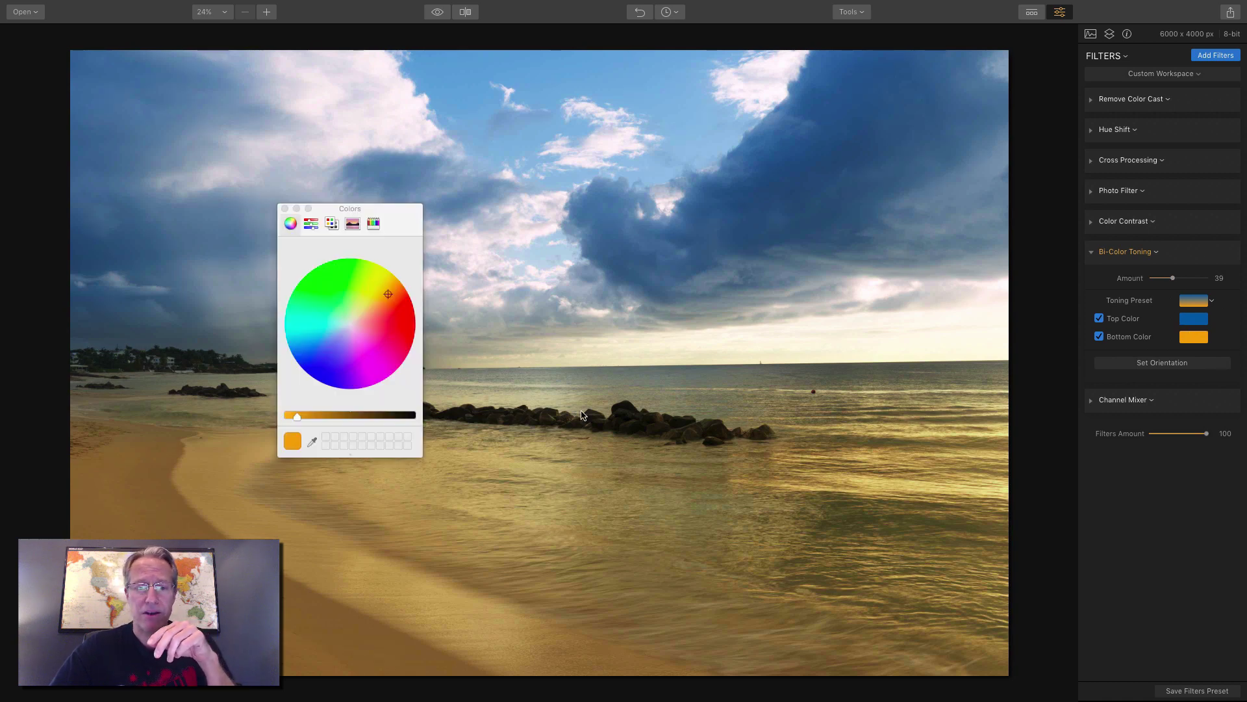
left_click_drag(298, 419, 328, 419)
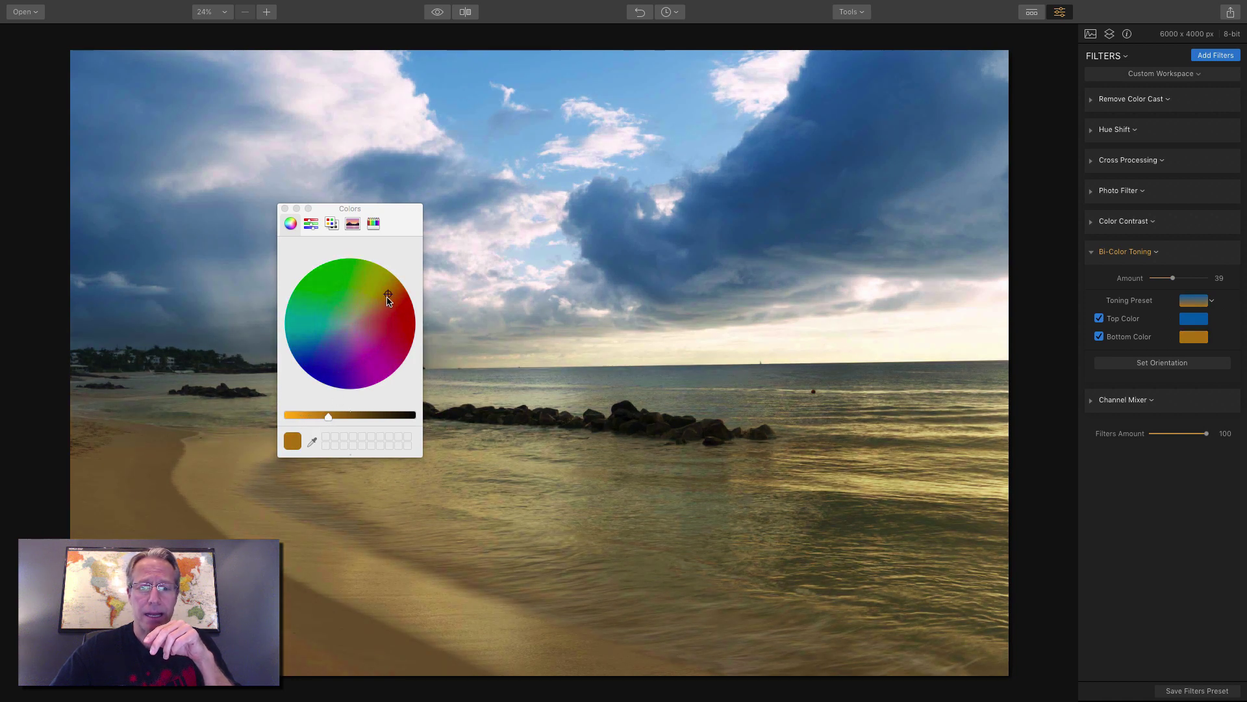
left_click_drag(387, 300, 376, 308)
left_click(284, 209)
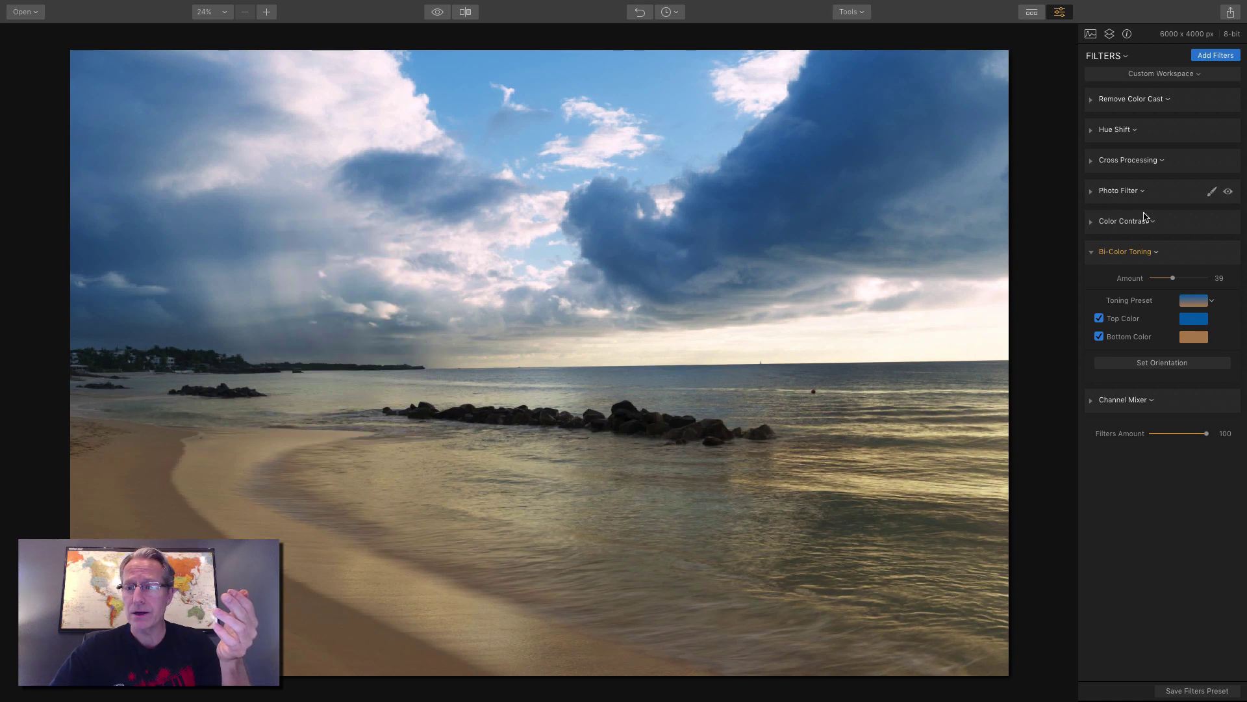
Step: Compare the toning on and off, then reset Bi-Color Toning and expand Channel Mixer
left_click(1228, 254)
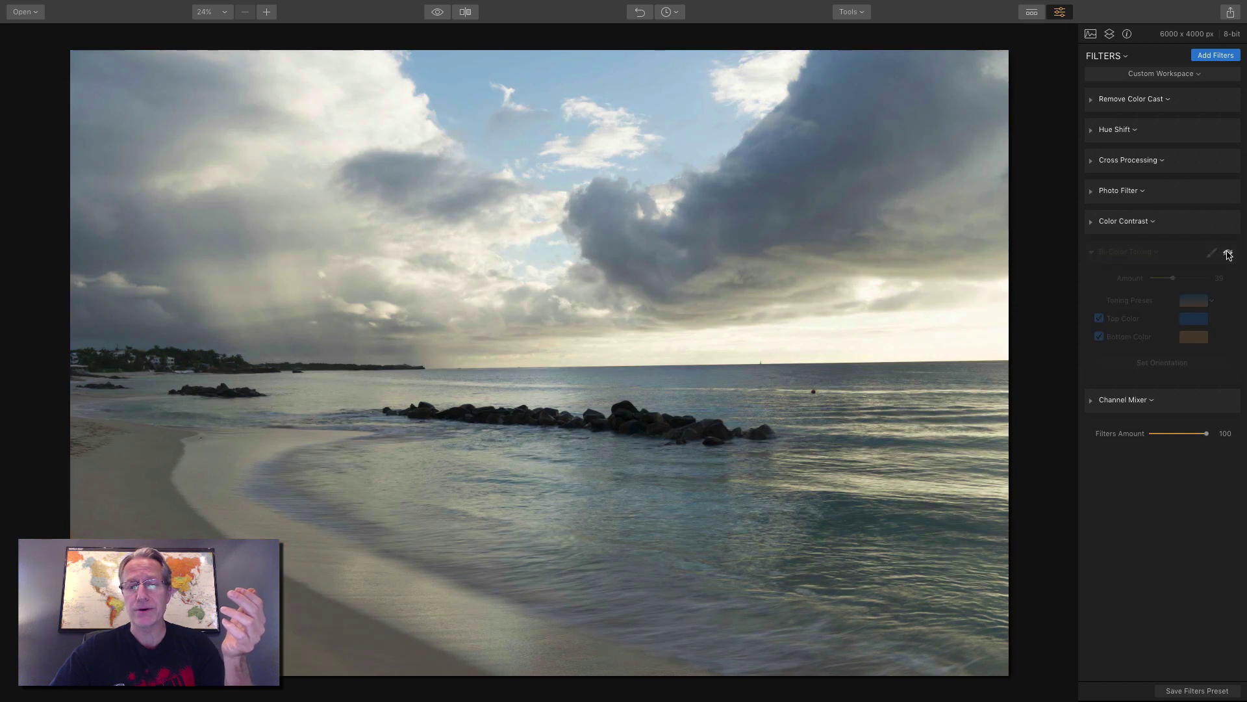
left_click(1228, 254)
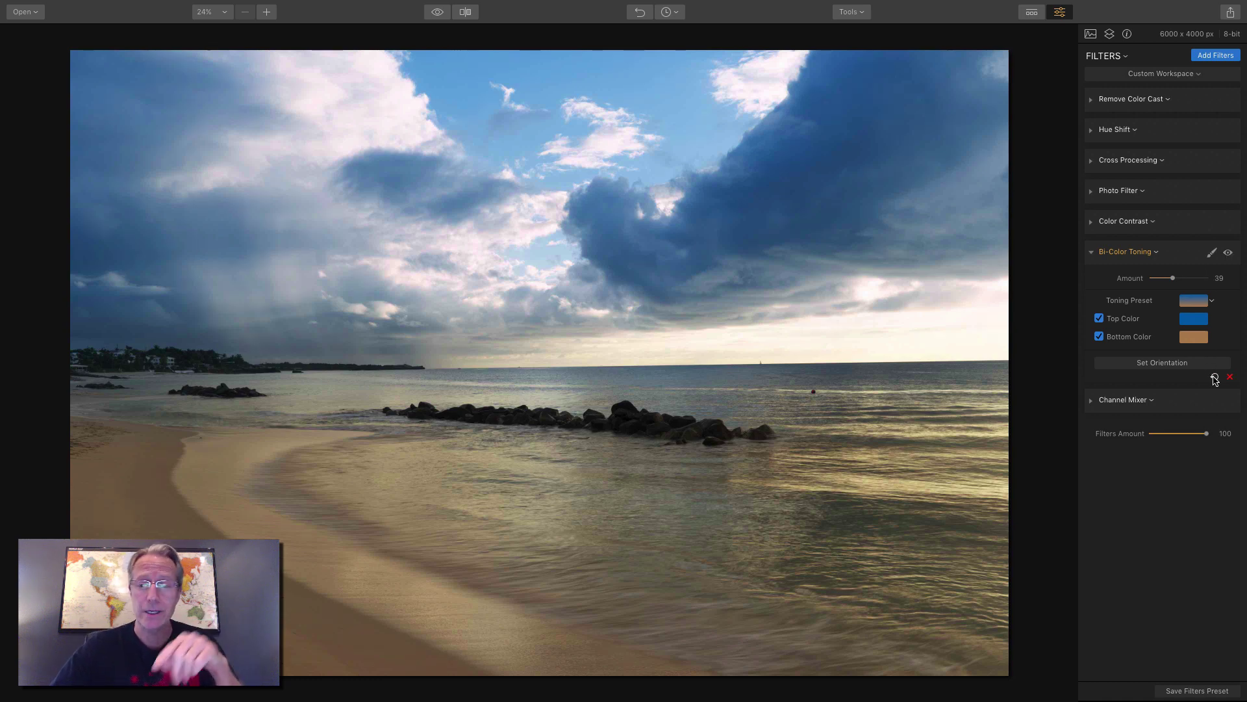
left_click(1215, 378)
left_click(1094, 400)
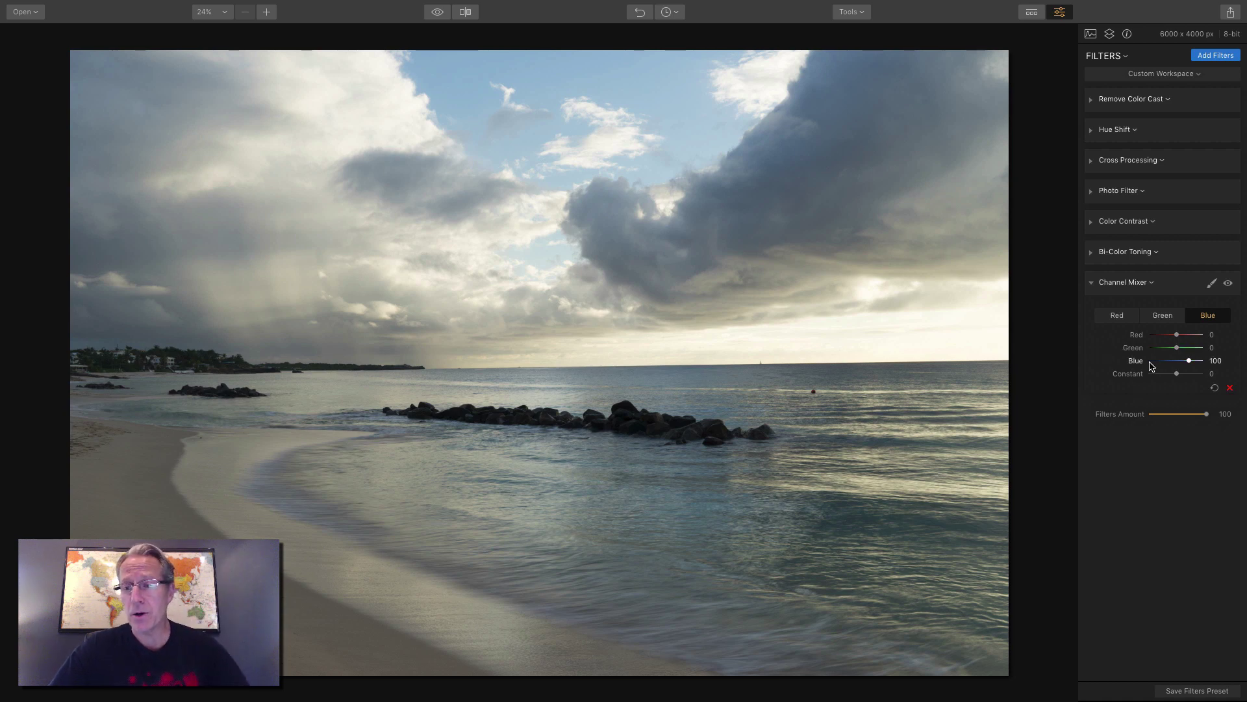
Step: Compare Channel Mixer's Red, Green and Blue output channels, end on Red, and switch to Preview
left_click(1125, 318)
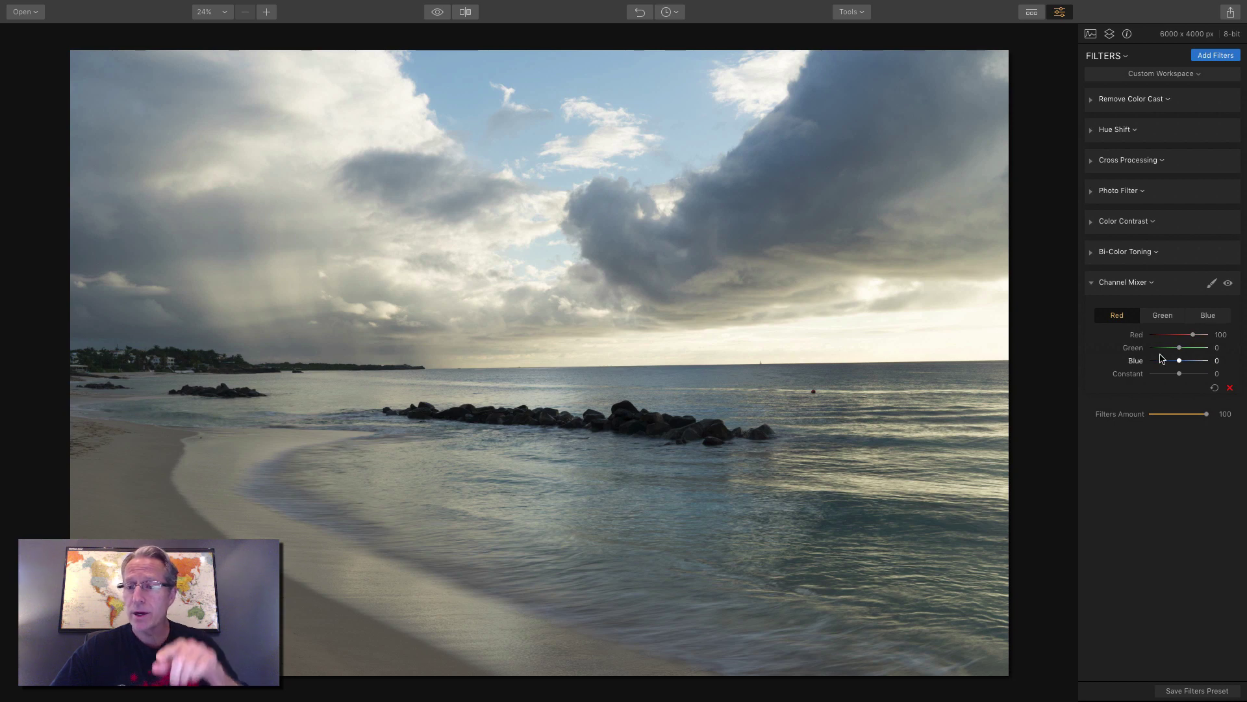
left_click(1168, 317)
left_click(1208, 319)
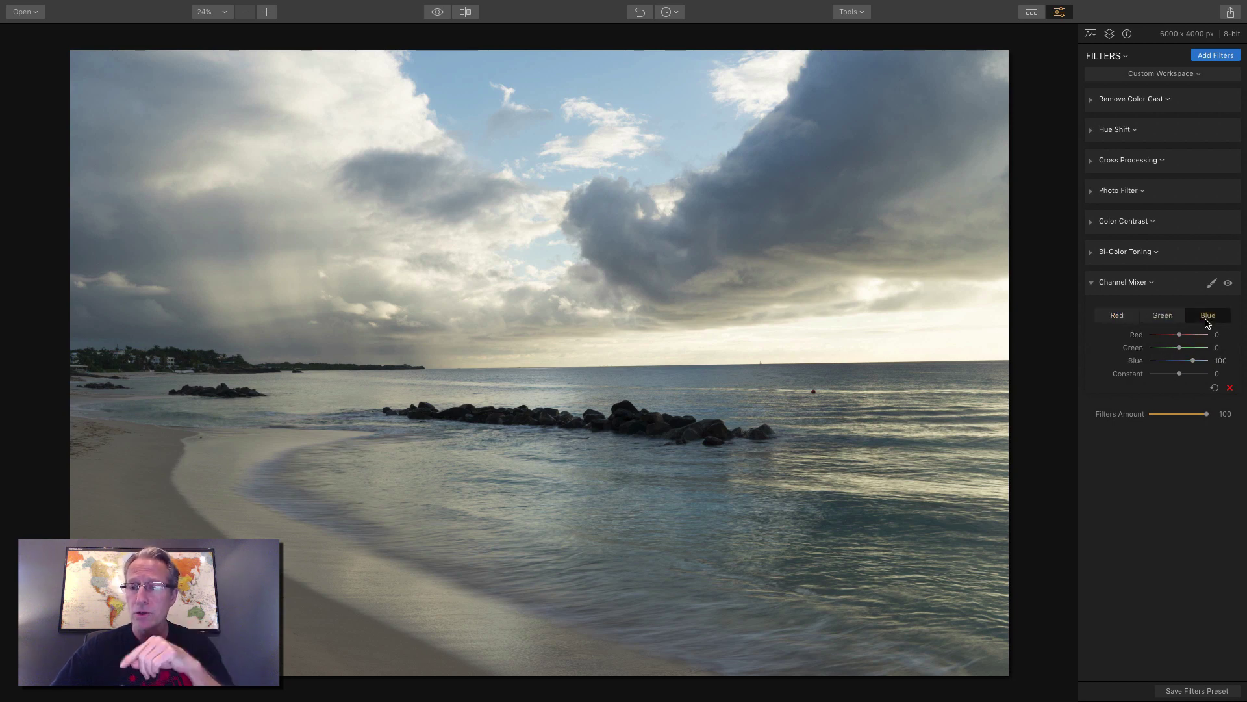
left_click(1118, 317)
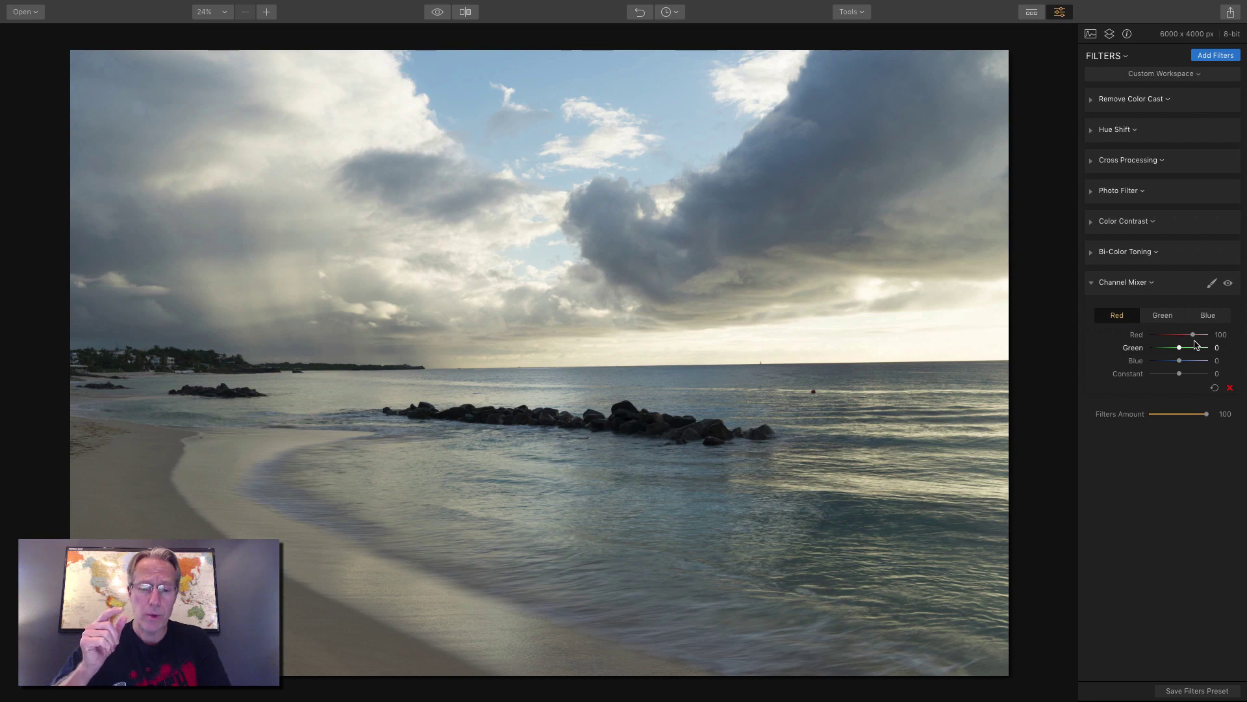
key("super+Tab")
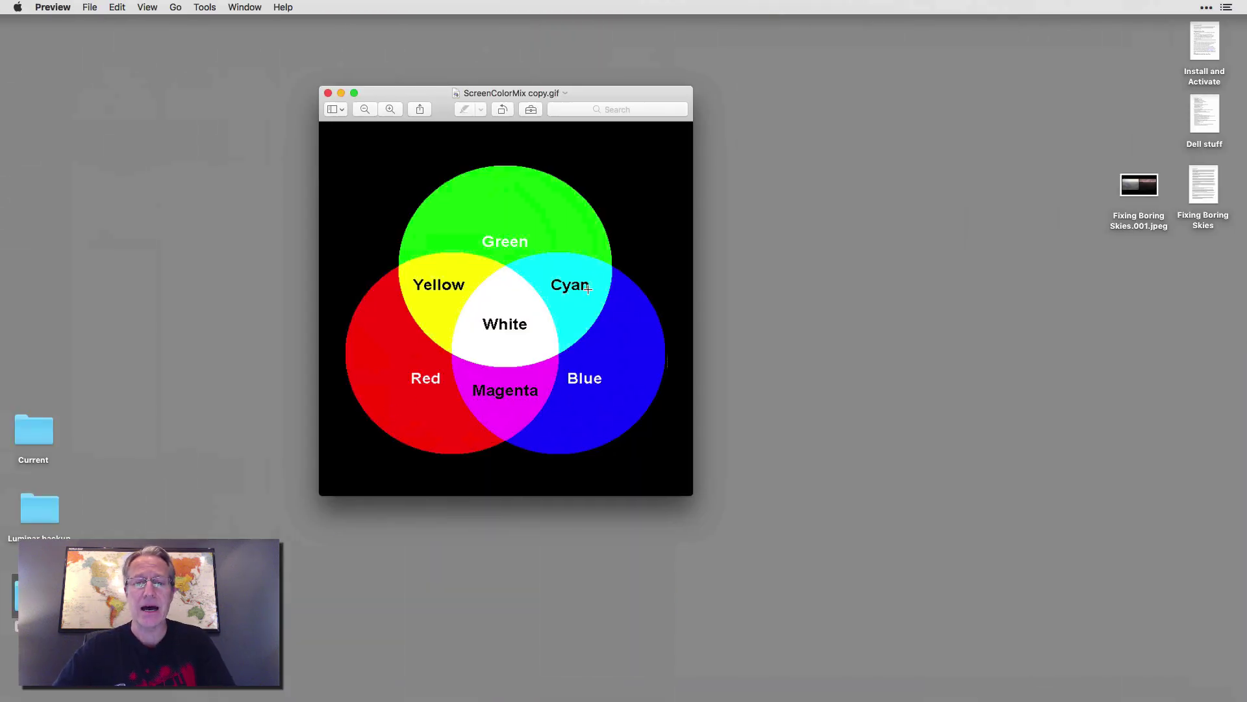
Step: Back in Luminar, set the Red channel's red amount to 101, then view the colour-mix diagram
key("super+Tab")
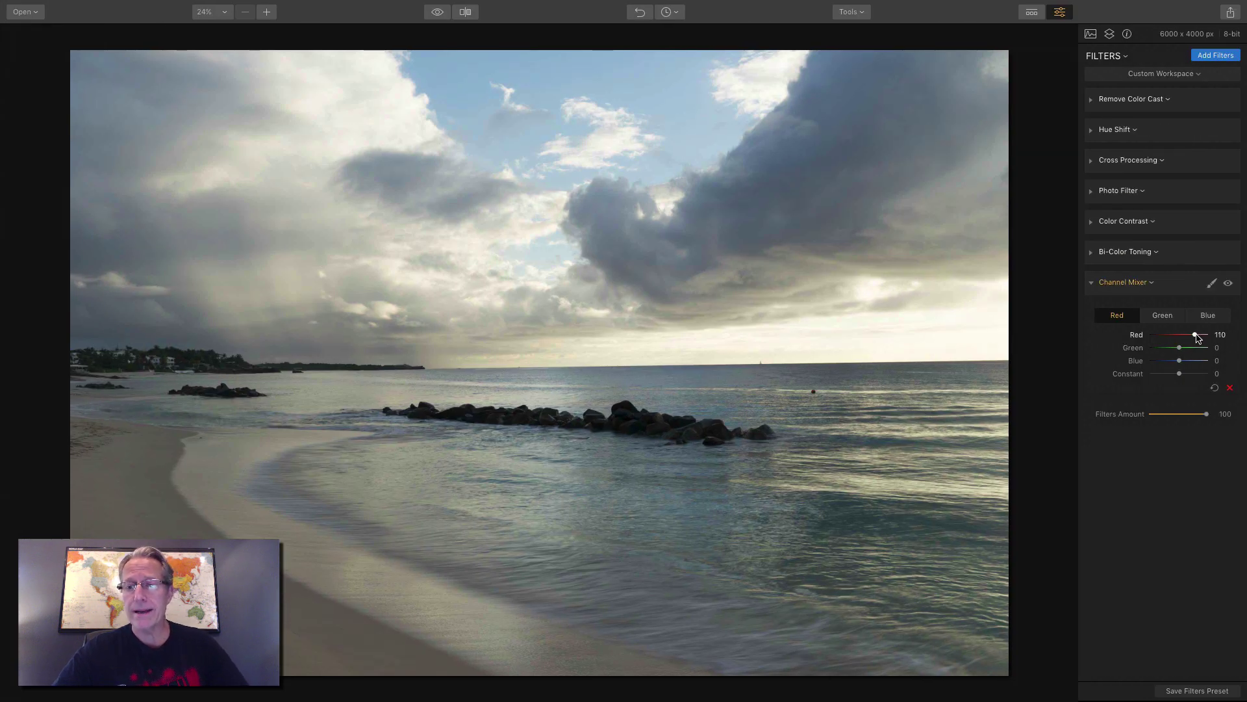
mouse_move(1194, 335)
left_mouse_down()
mouse_move(1181, 335)
mouse_move(1196, 336)
left_mouse_up()
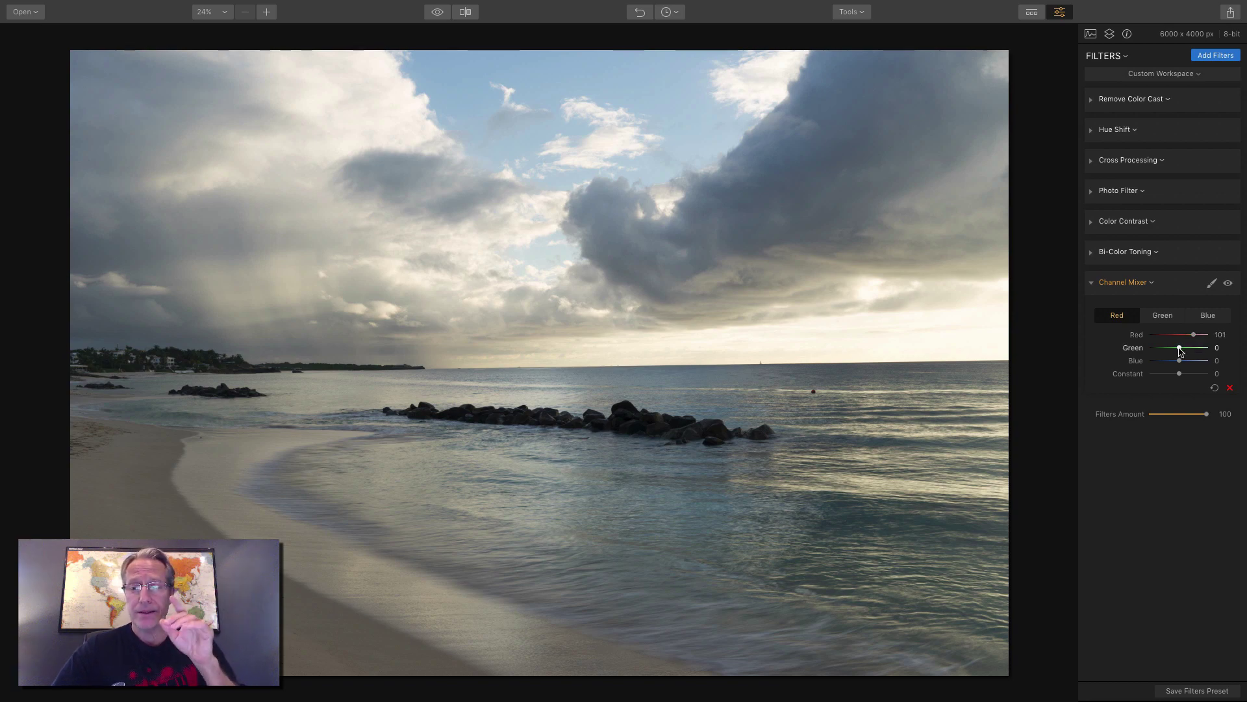
key("ctrl+Left")
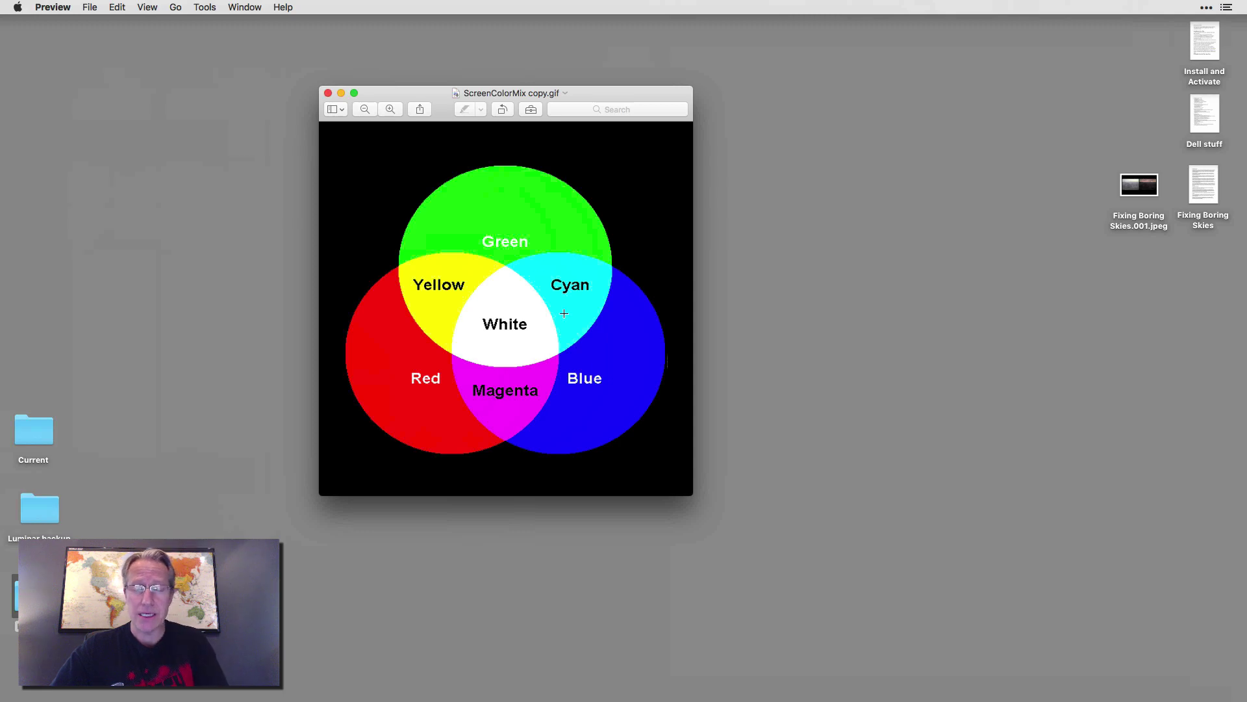
Step: Try mixing green, blue and a constant offset into the Red channel, resetting each to 0
key("ctrl+Right")
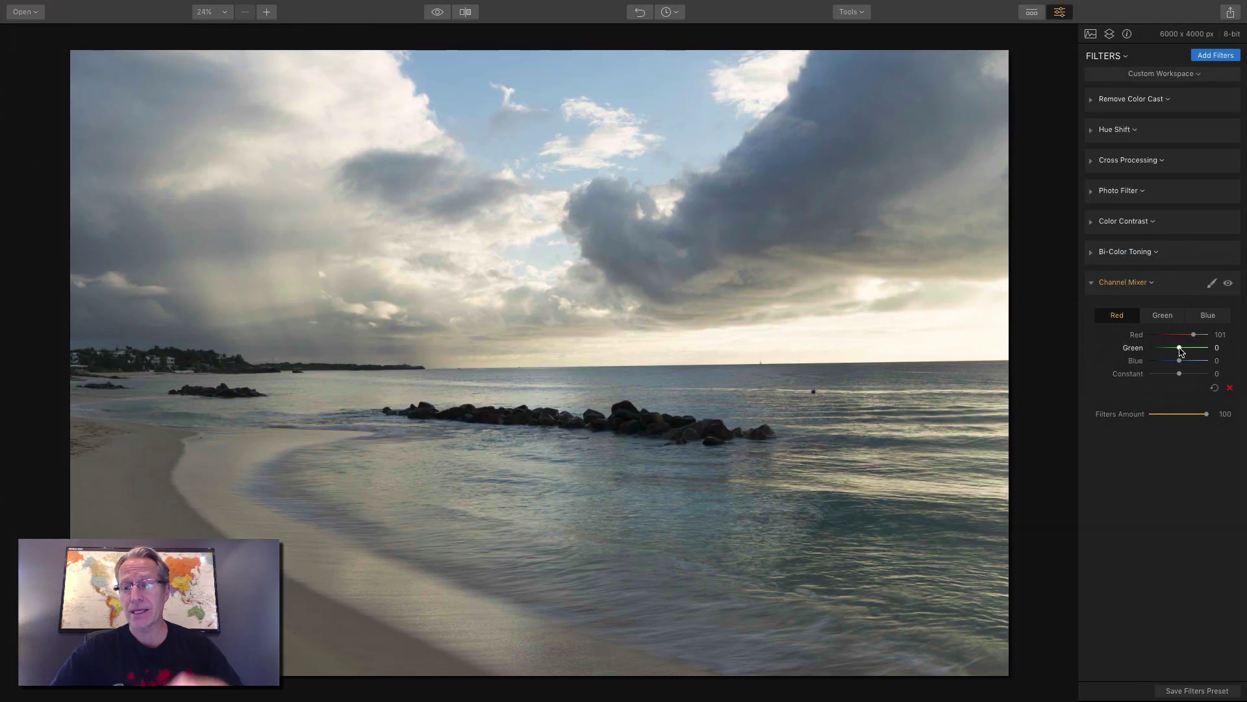
mouse_move(1180, 349)
left_mouse_down()
mouse_move(1194, 349)
mouse_move(1171, 349)
left_mouse_up()
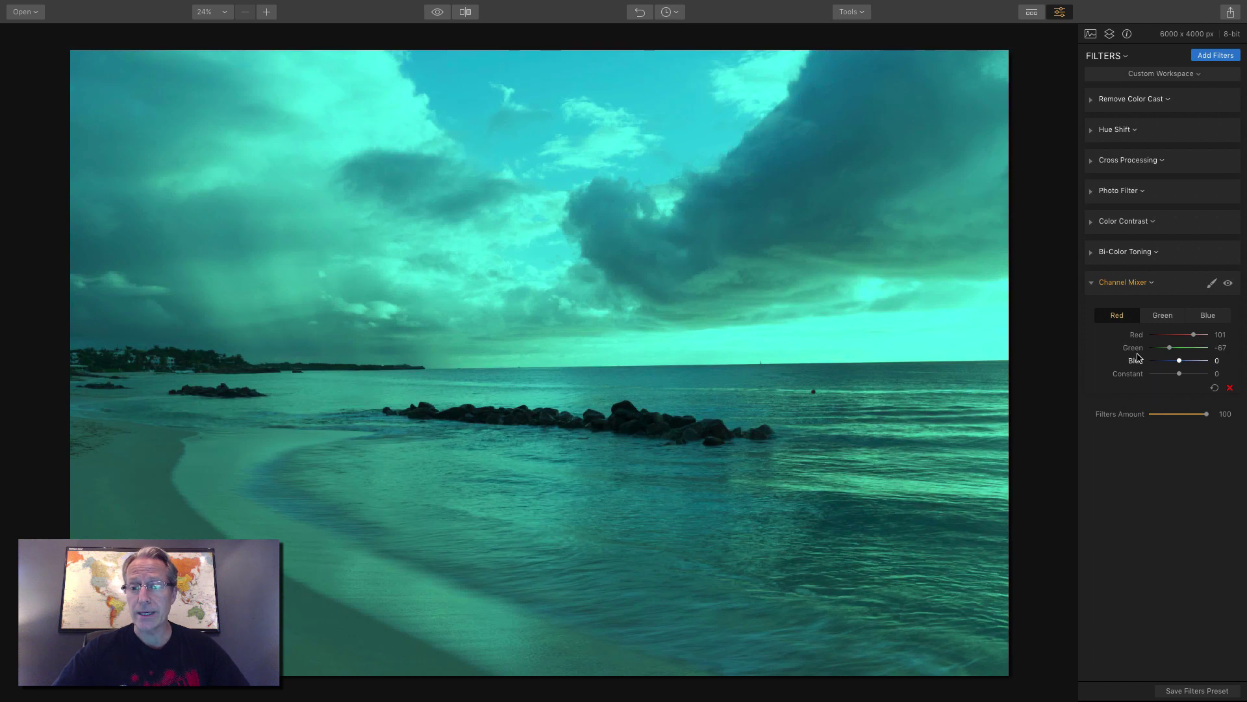
double_click(1138, 351)
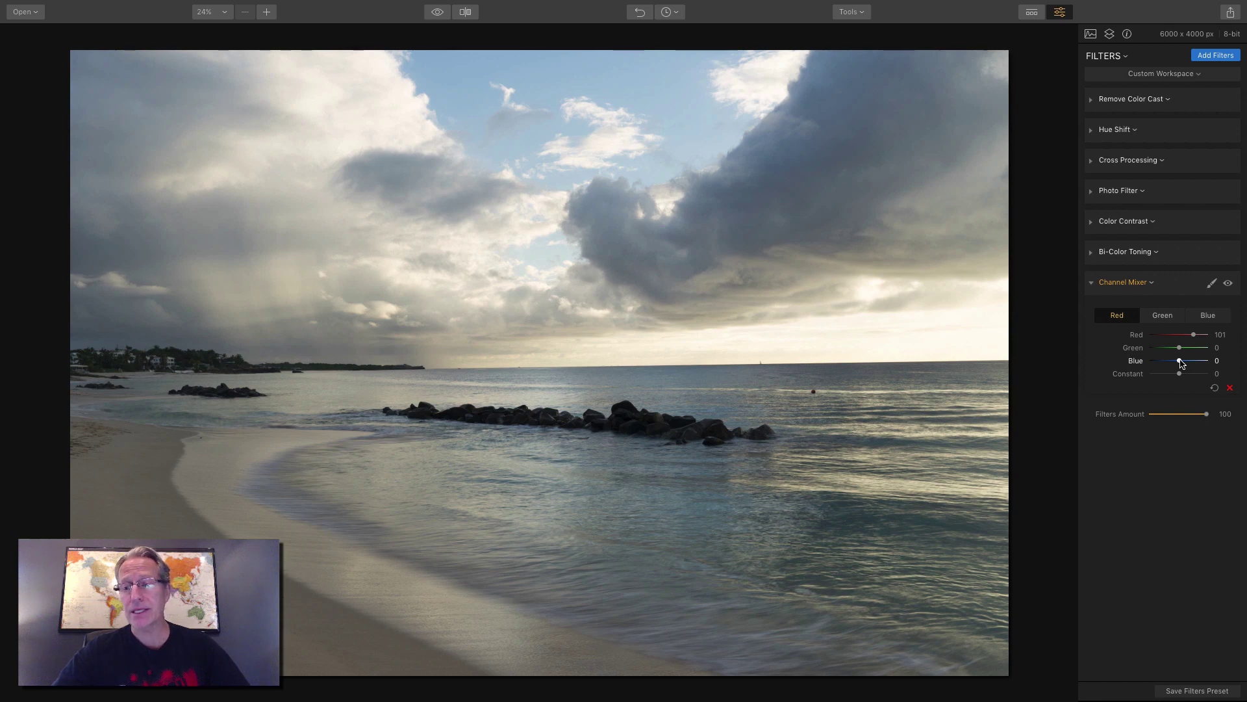
left_click_drag(1181, 362, 1169, 365)
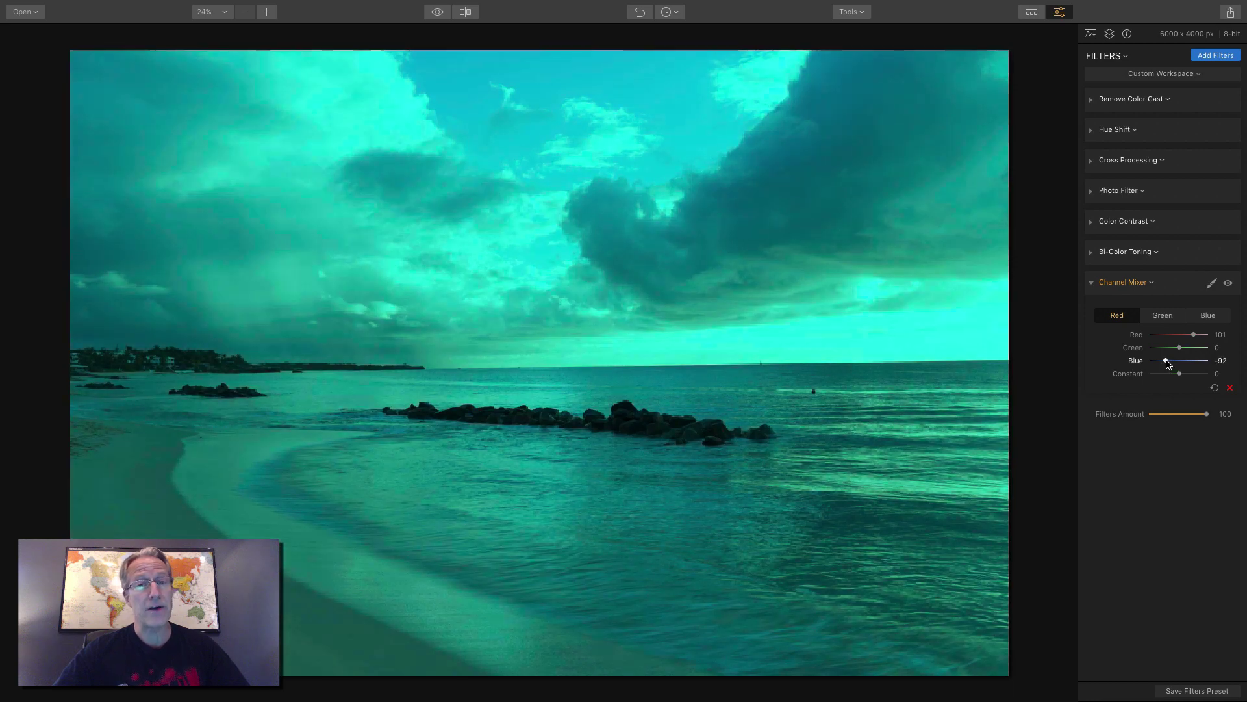
double_click(1136, 362)
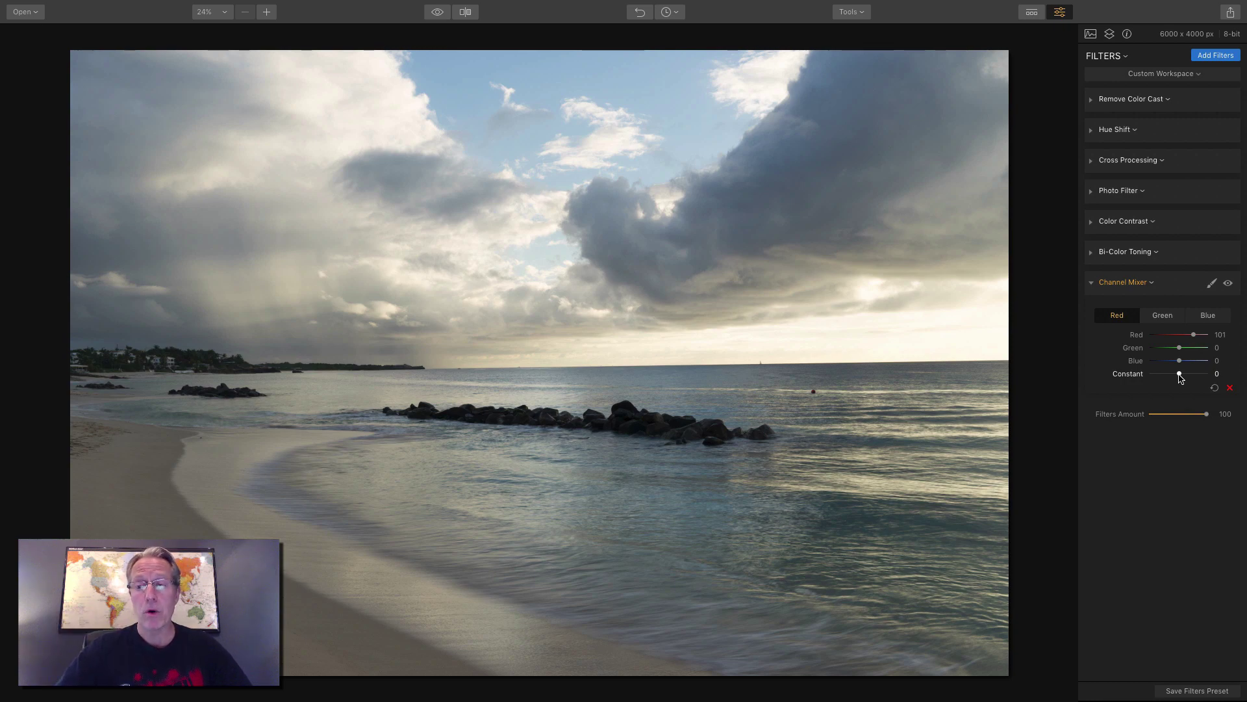
mouse_move(1181, 377)
left_mouse_down()
mouse_move(1194, 376)
mouse_move(1162, 375)
left_mouse_up()
double_click(1127, 376)
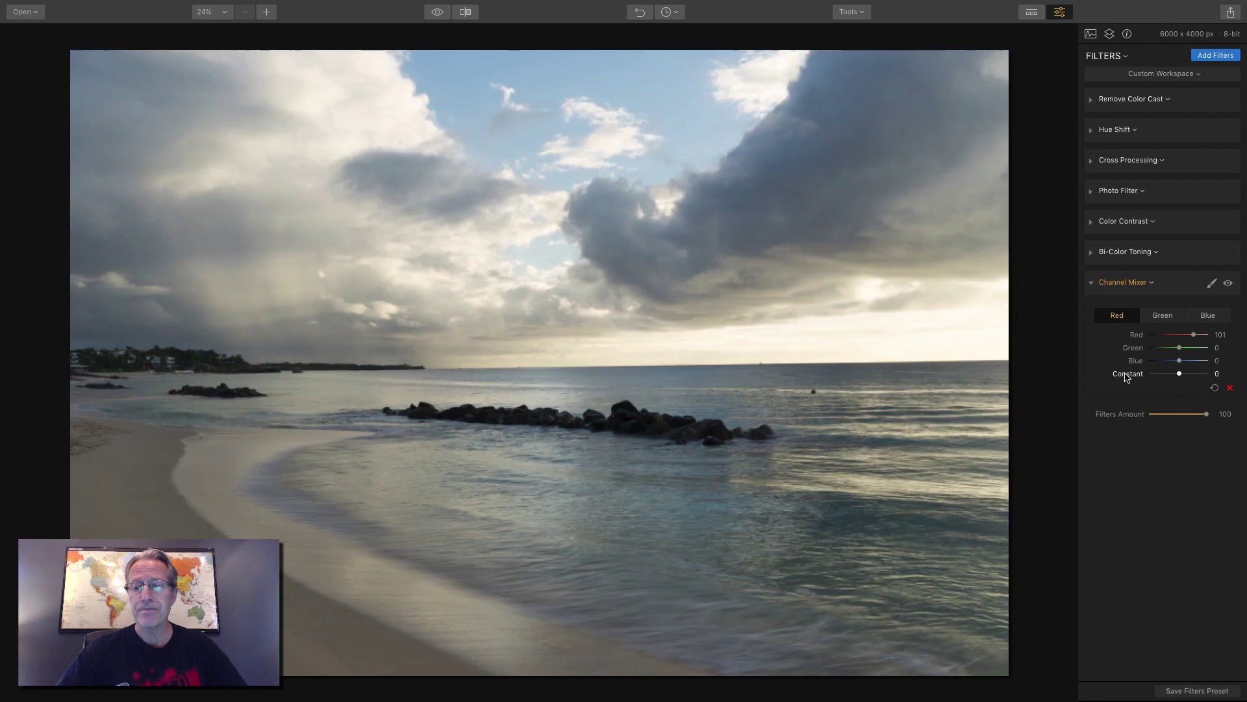
Step: Show the Green output channel, glance at the Preview diagram, and return to the photo
left_click(1167, 316)
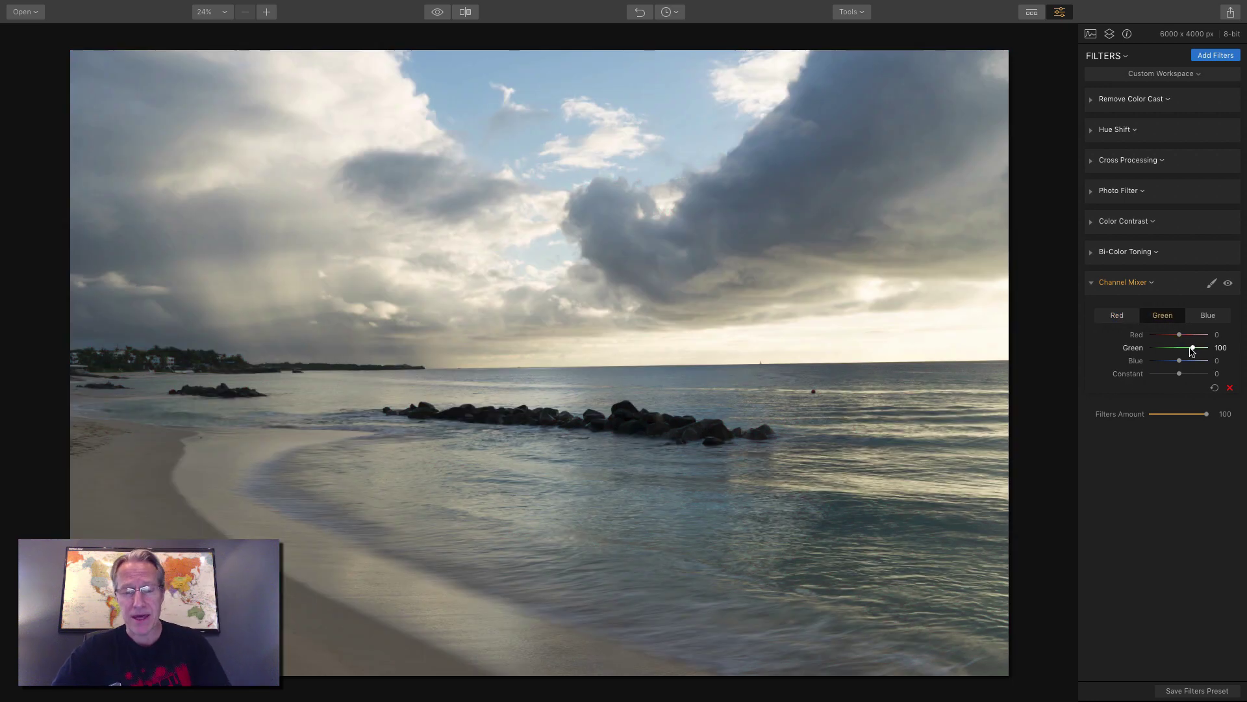
key("super+Tab")
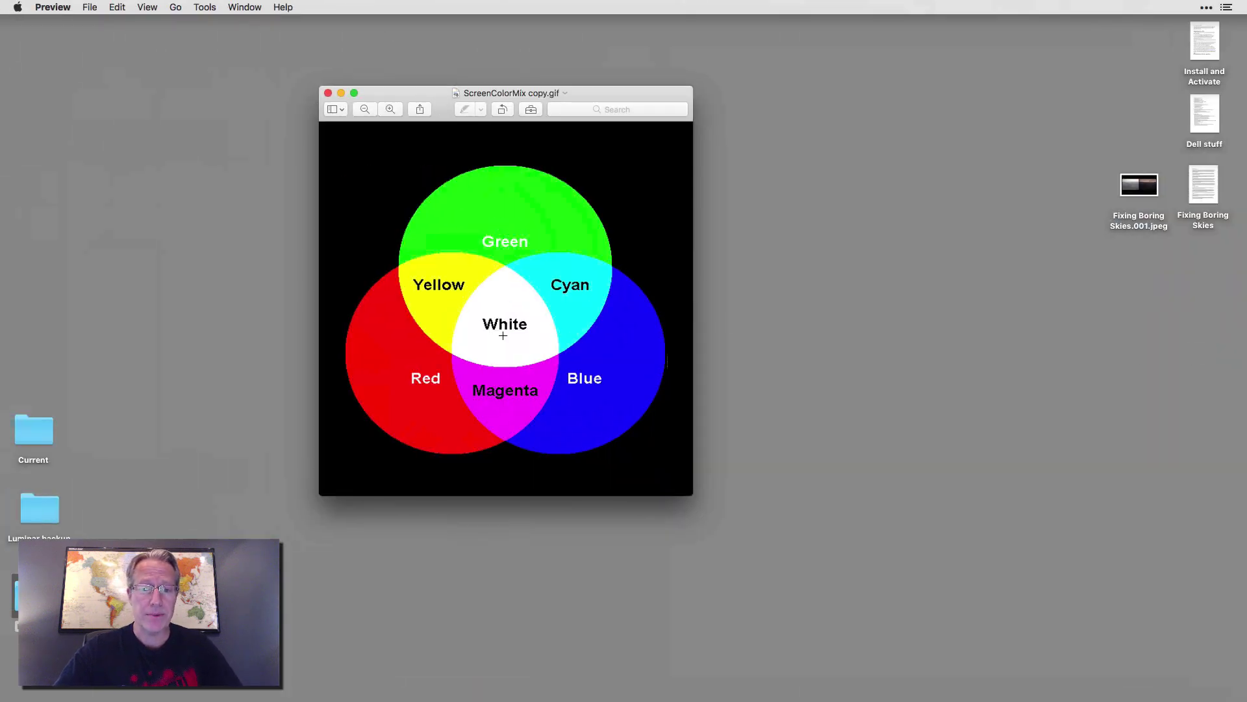
key("super+Tab")
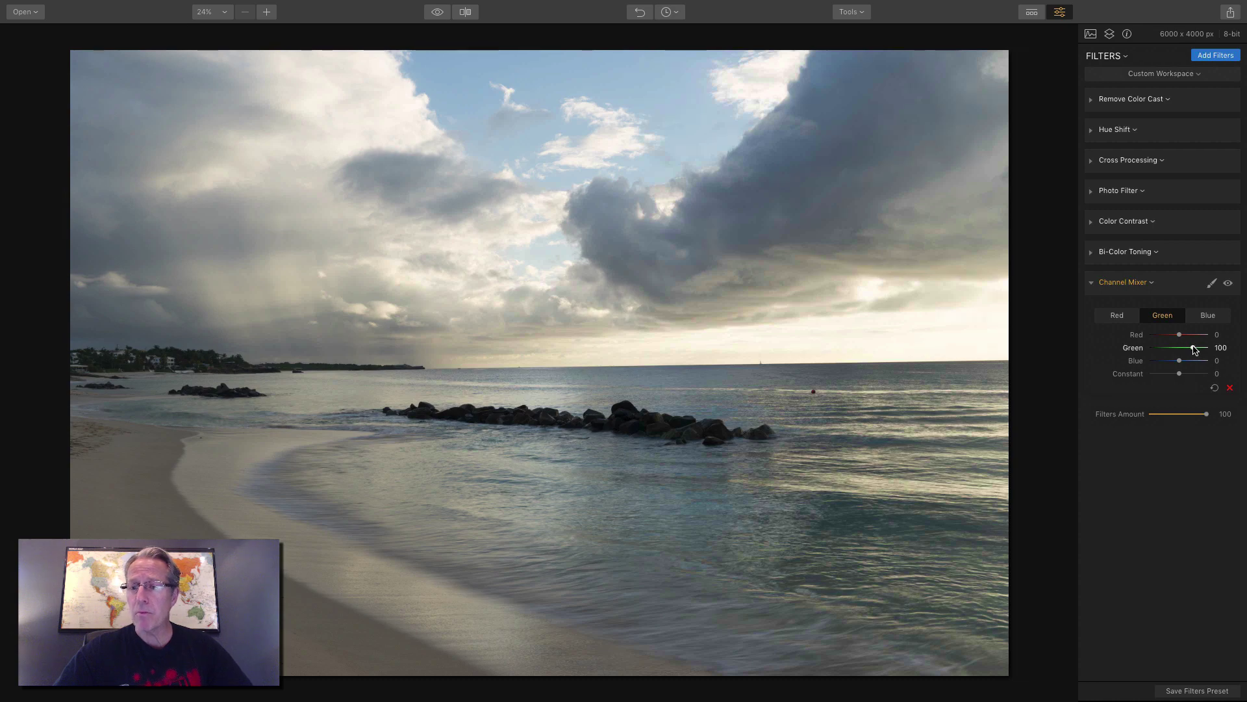
Step: Test the Green channel's Green, Red and Constant mixes, reset Constant to 0, then view Blue
left_click_drag(1195, 350, 1181, 351)
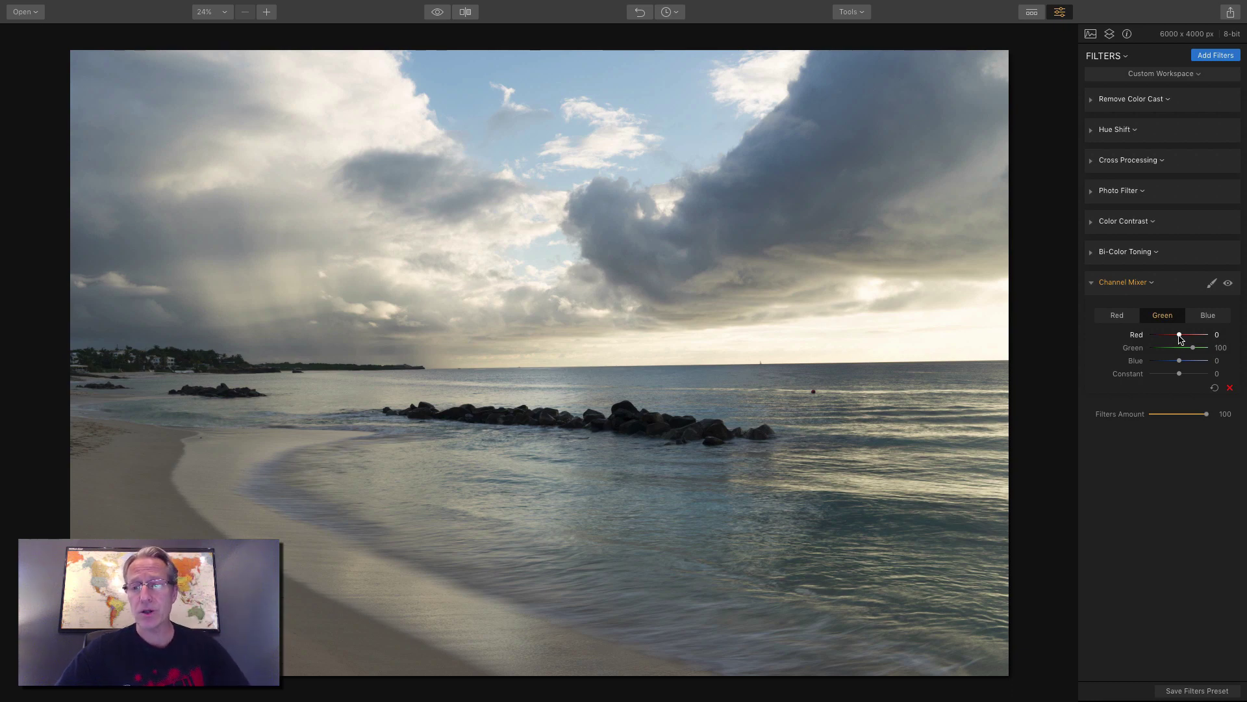
left_click_drag(1181, 338, 1164, 341)
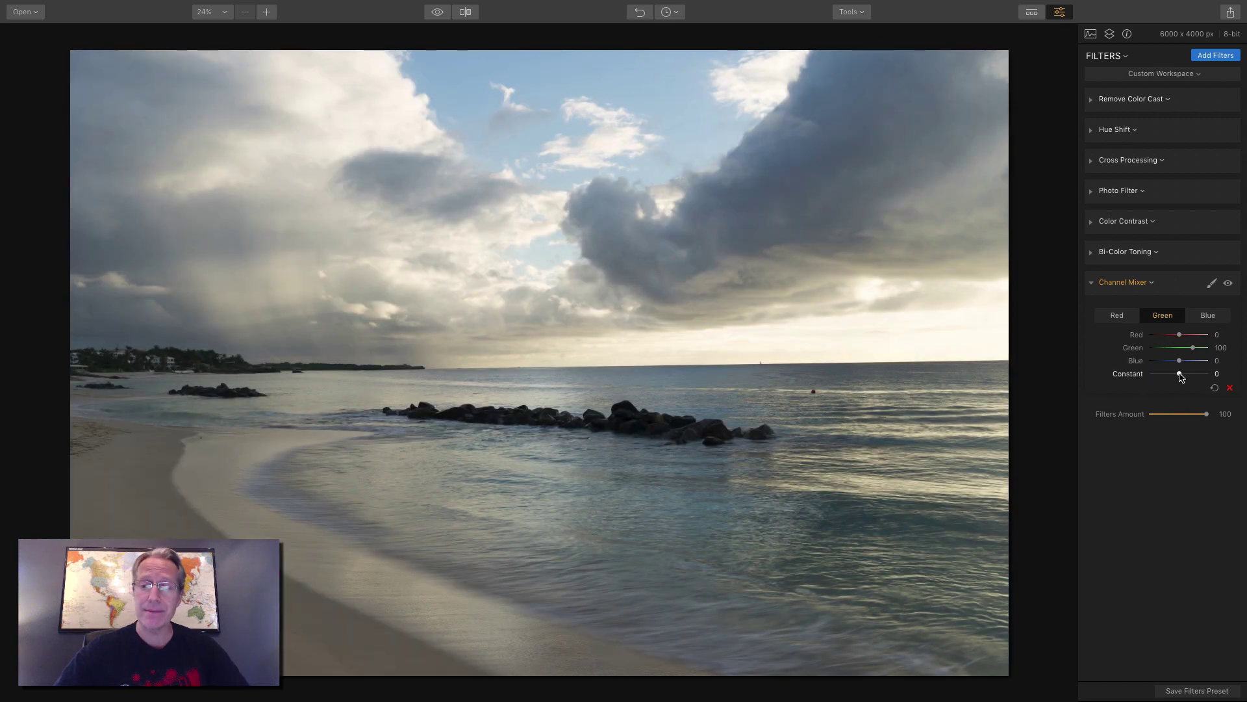
left_click_drag(1181, 376, 1165, 380)
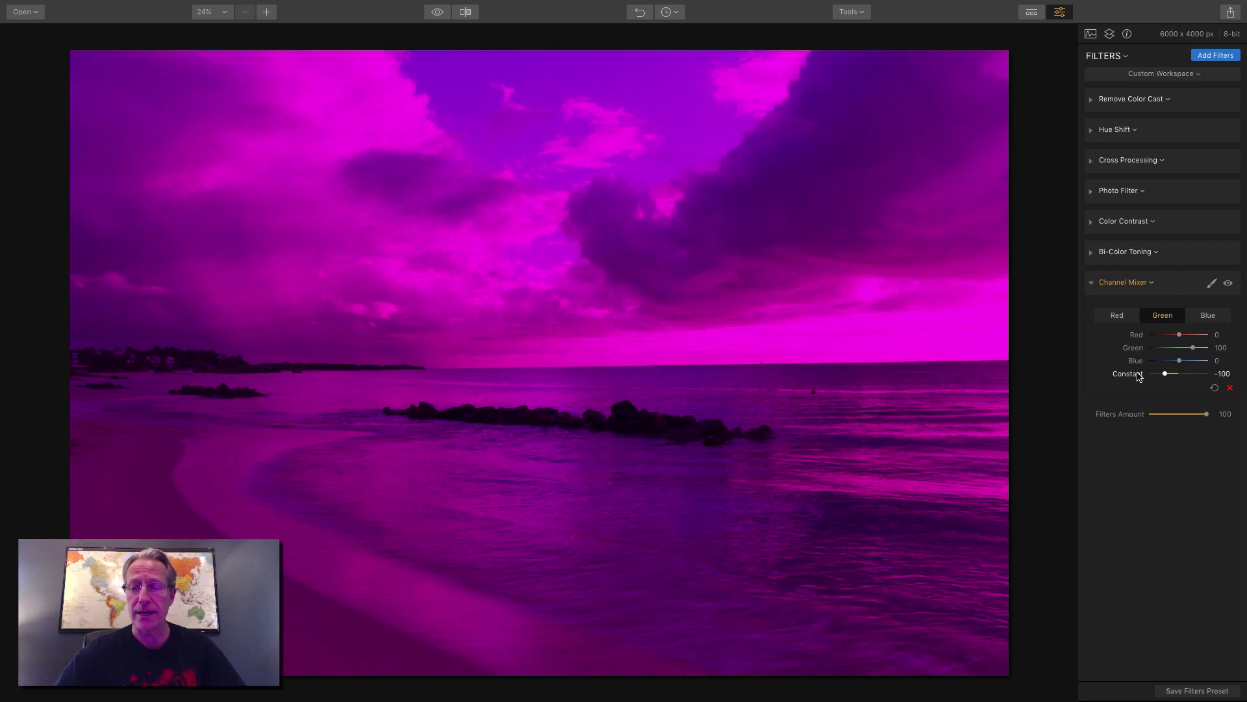
double_click(1139, 375)
left_click(1208, 317)
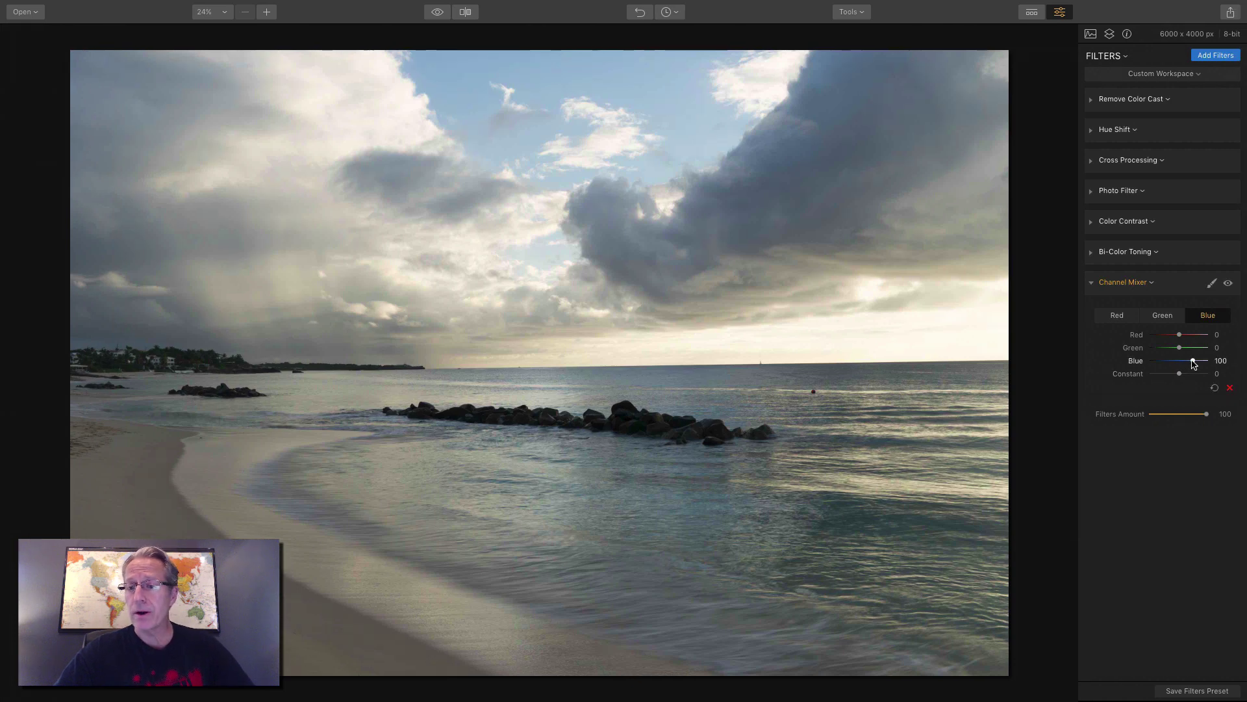
Step: Test the Blue channel's Blue, Red (-175), Green and Constant mixes, resetting Blue to 100 and Red to 0
left_click_drag(1194, 363, 1198, 364)
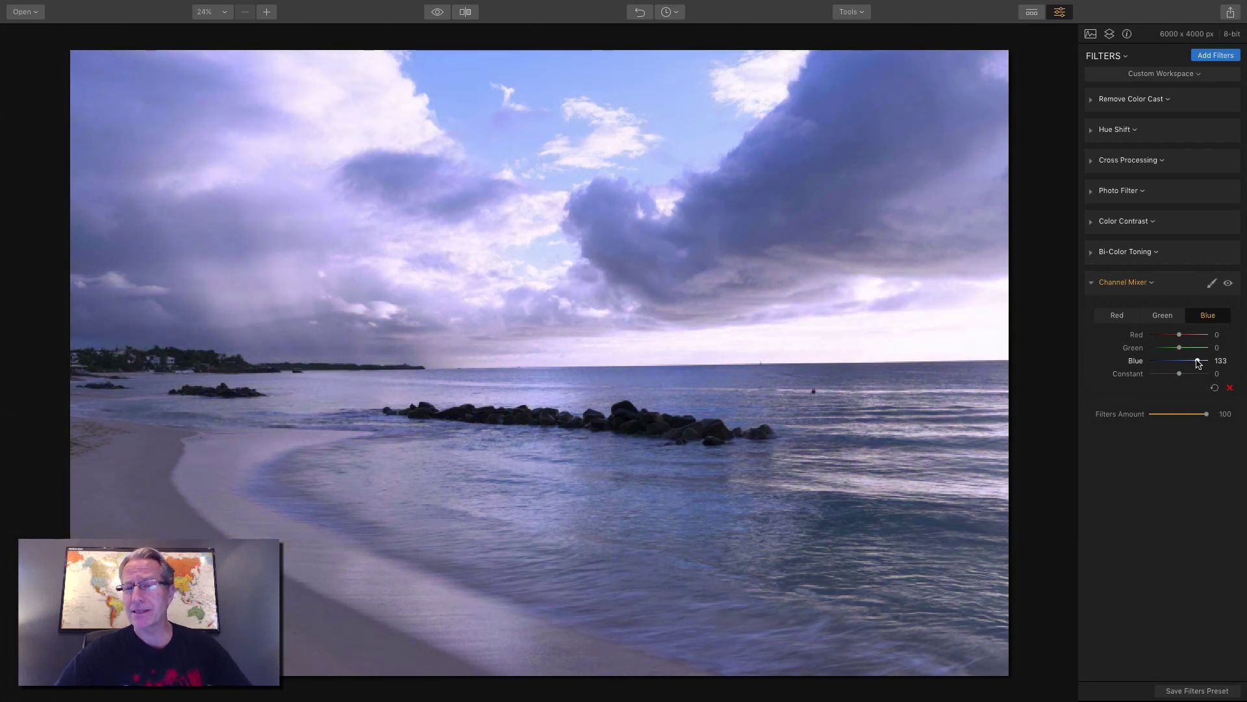
left_click_drag(1199, 363, 1191, 364)
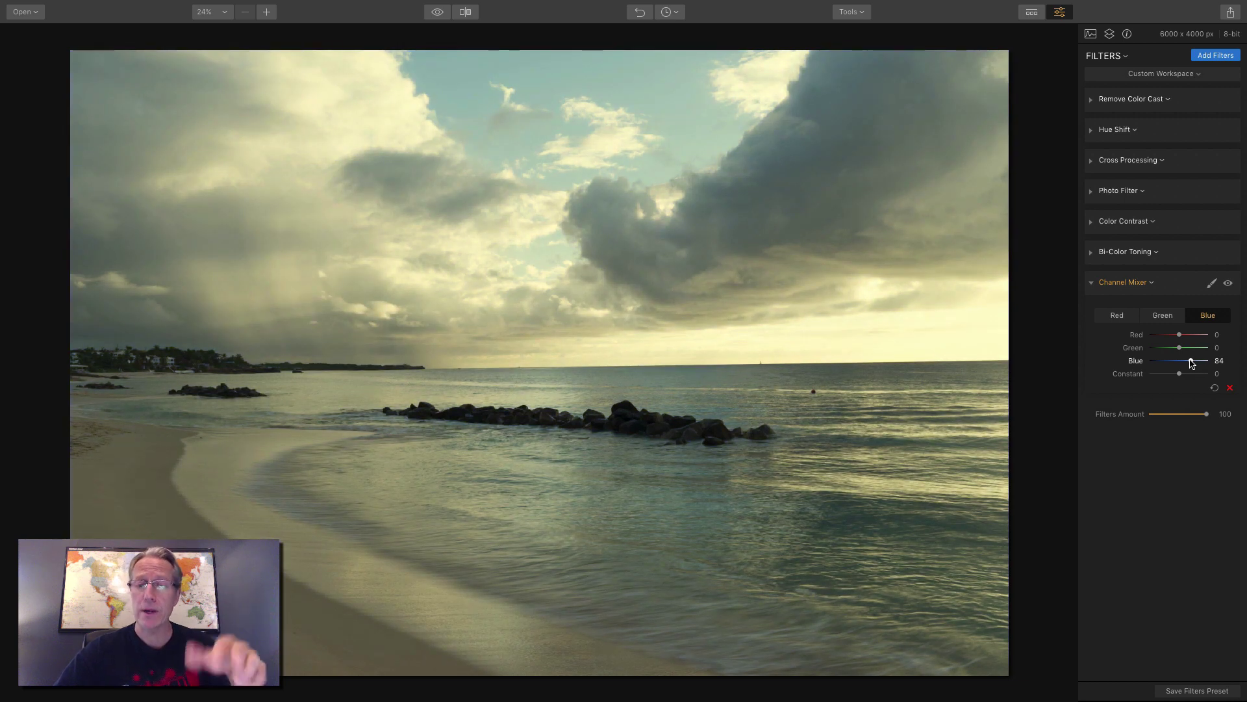
double_click(1192, 362)
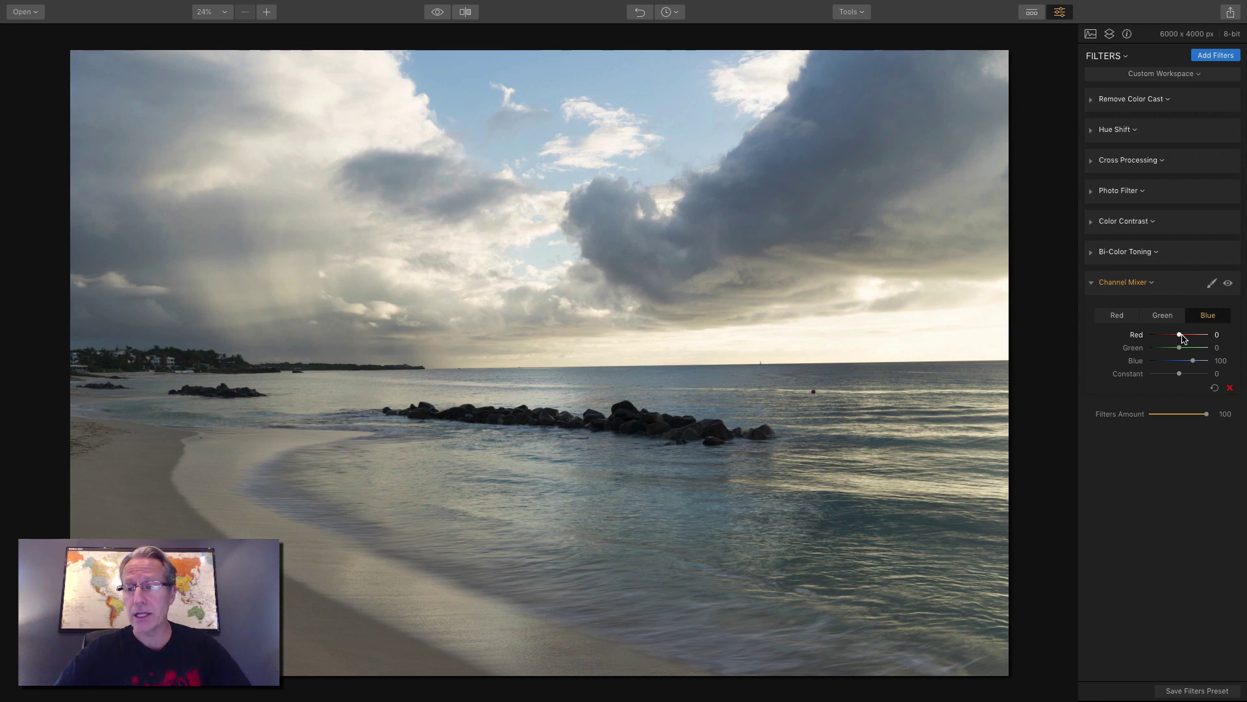
left_click_drag(1185, 338, 1137, 342)
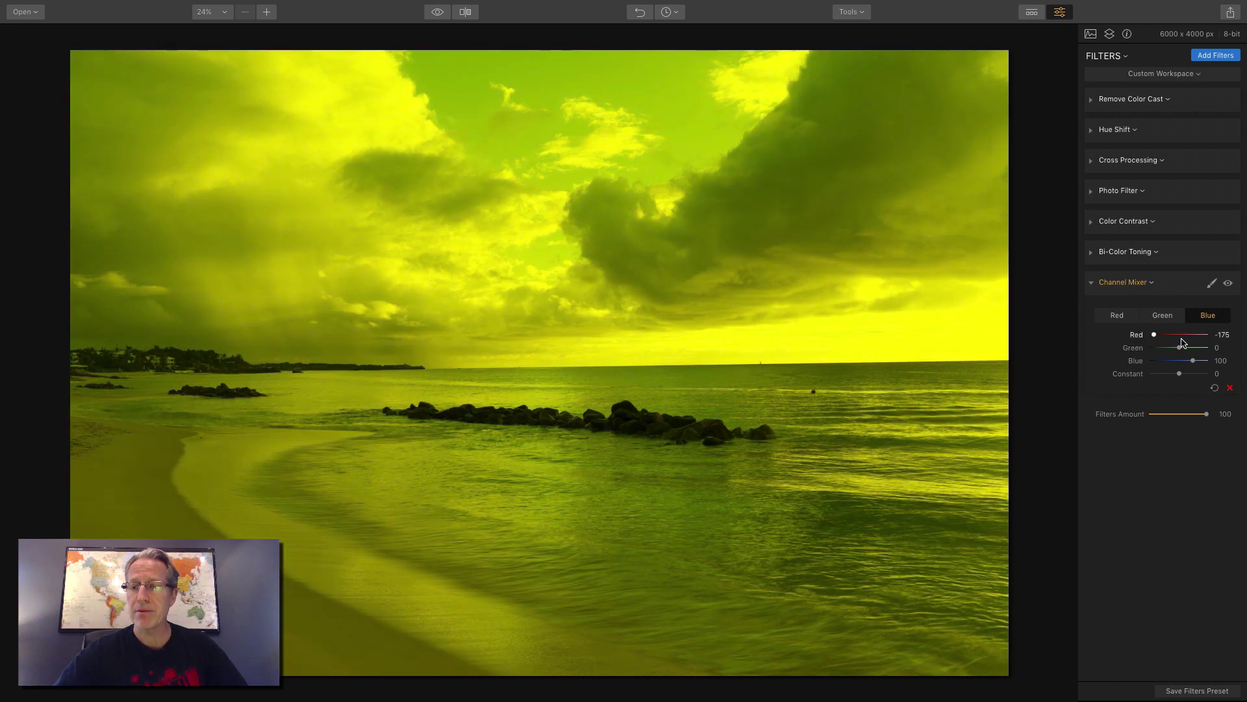
double_click(1141, 337)
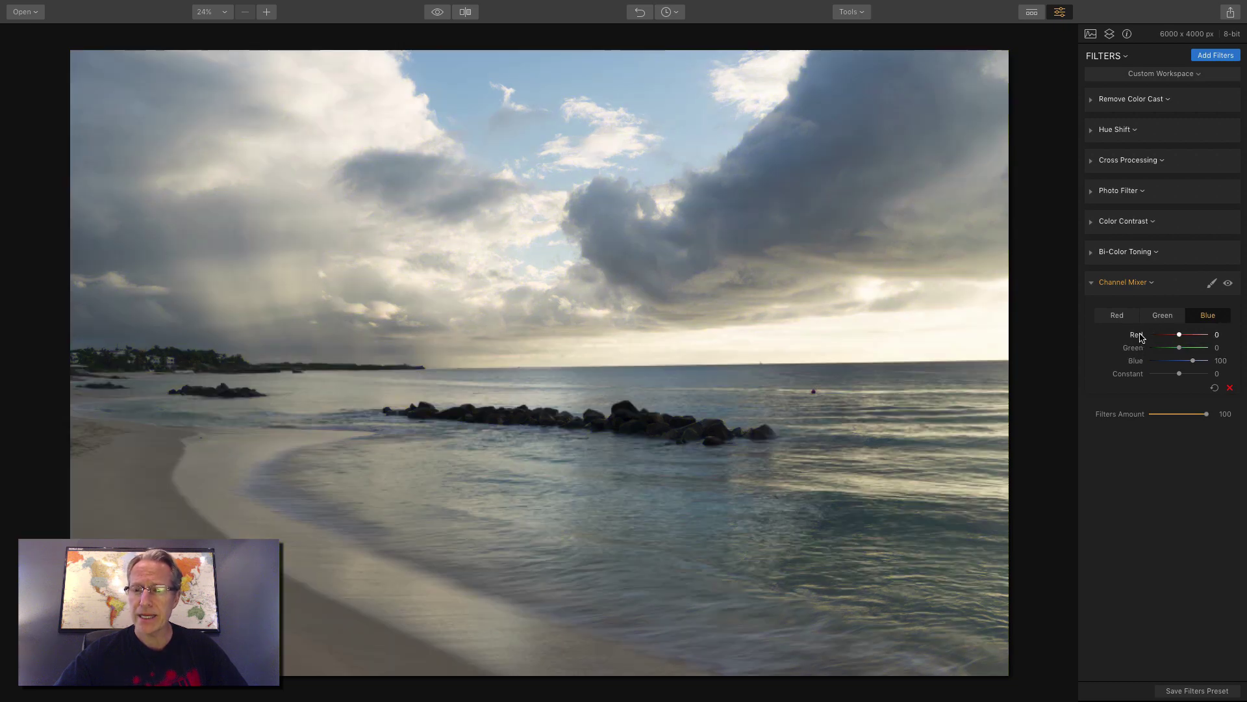
mouse_move(1180, 348)
left_mouse_down()
mouse_move(1197, 351)
mouse_move(1157, 352)
mouse_move(1182, 350)
left_mouse_up()
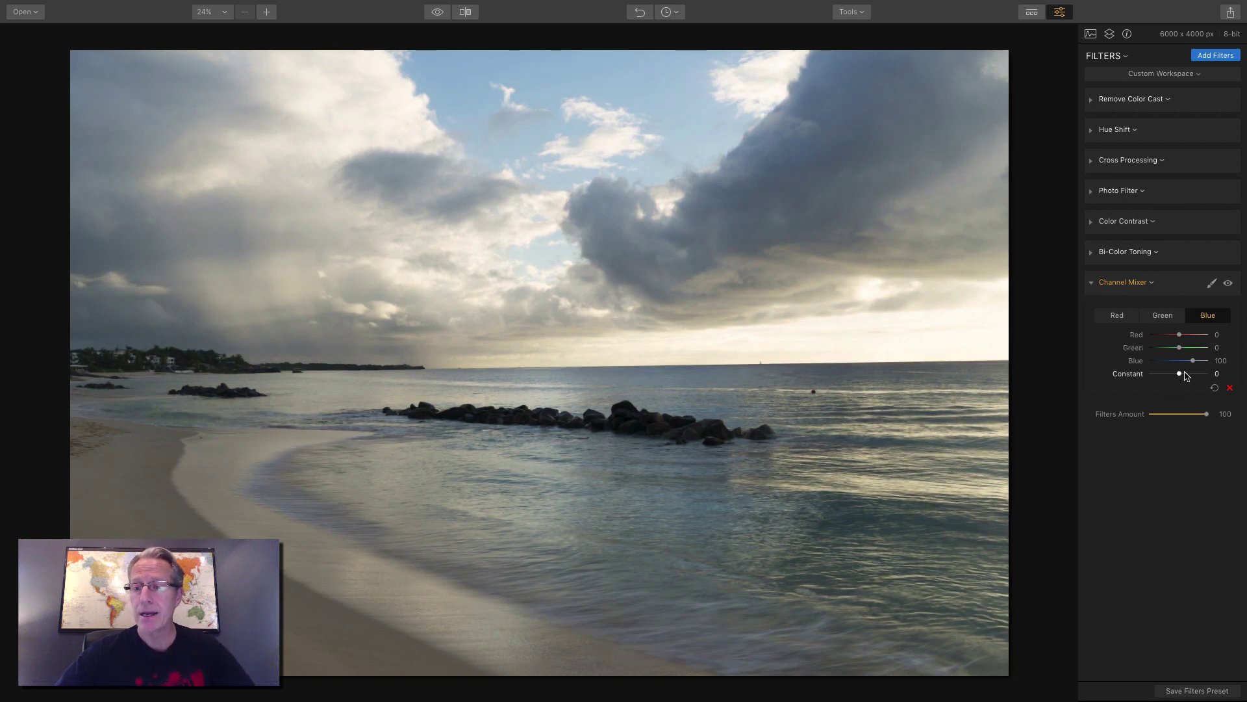
left_click_drag(1180, 374, 1174, 379)
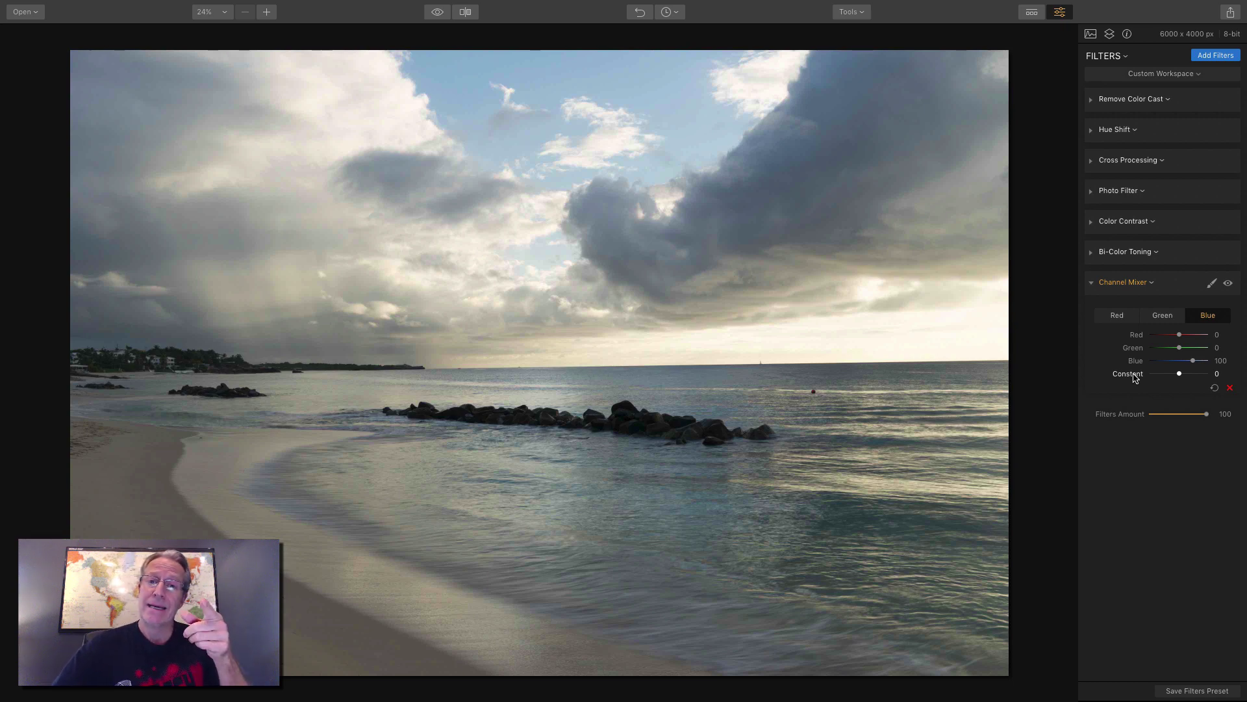
Step: Add the B&W Conversion filter, try its red preset, and settle on the neutral white preset
left_click(1215, 56)
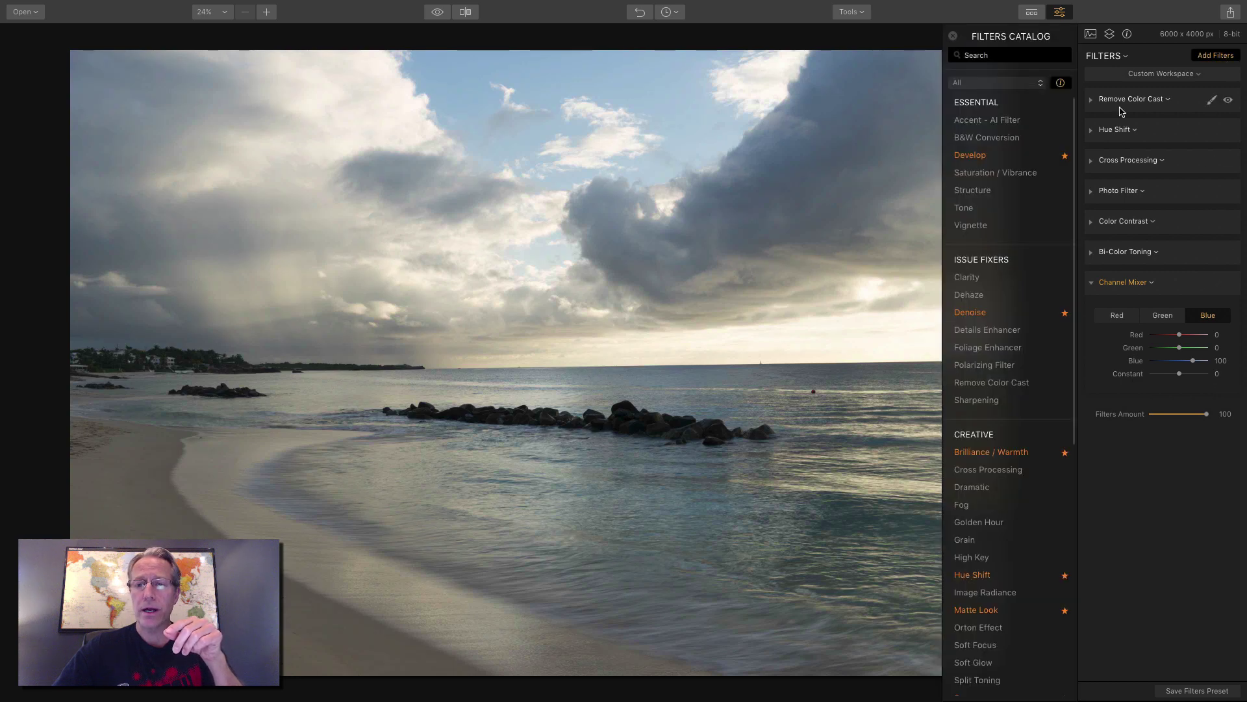
left_click(1029, 137)
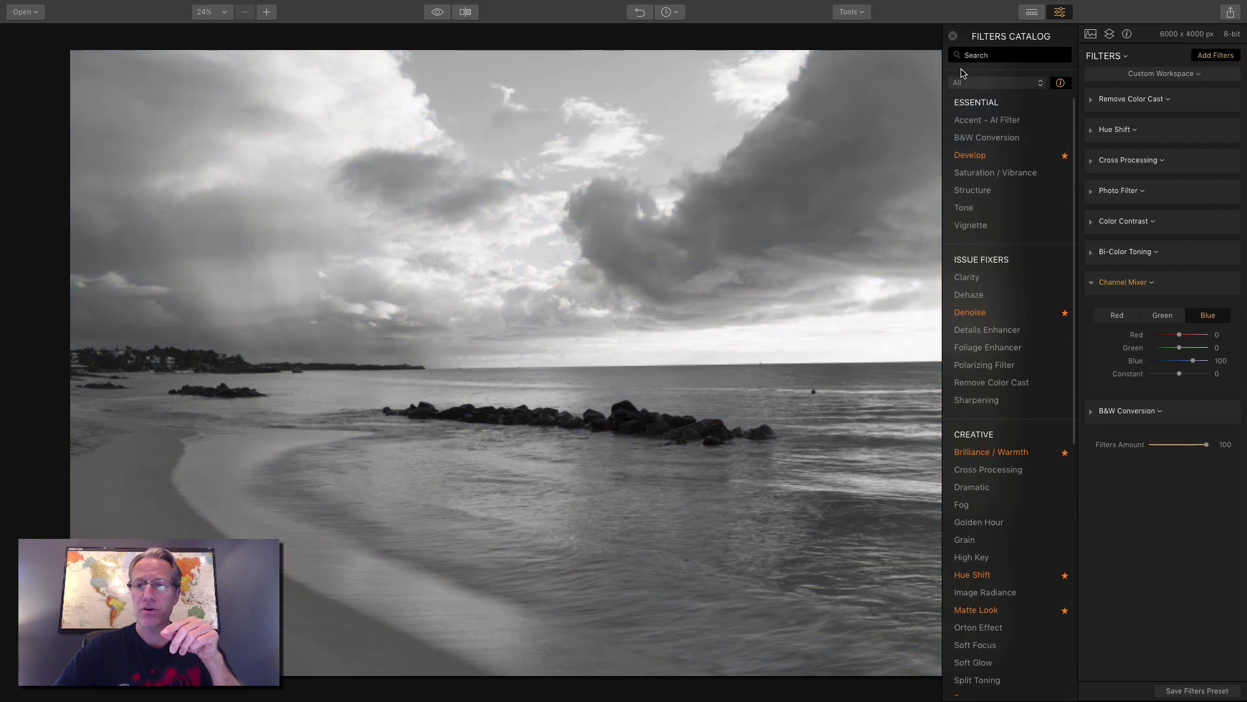
left_click(953, 36)
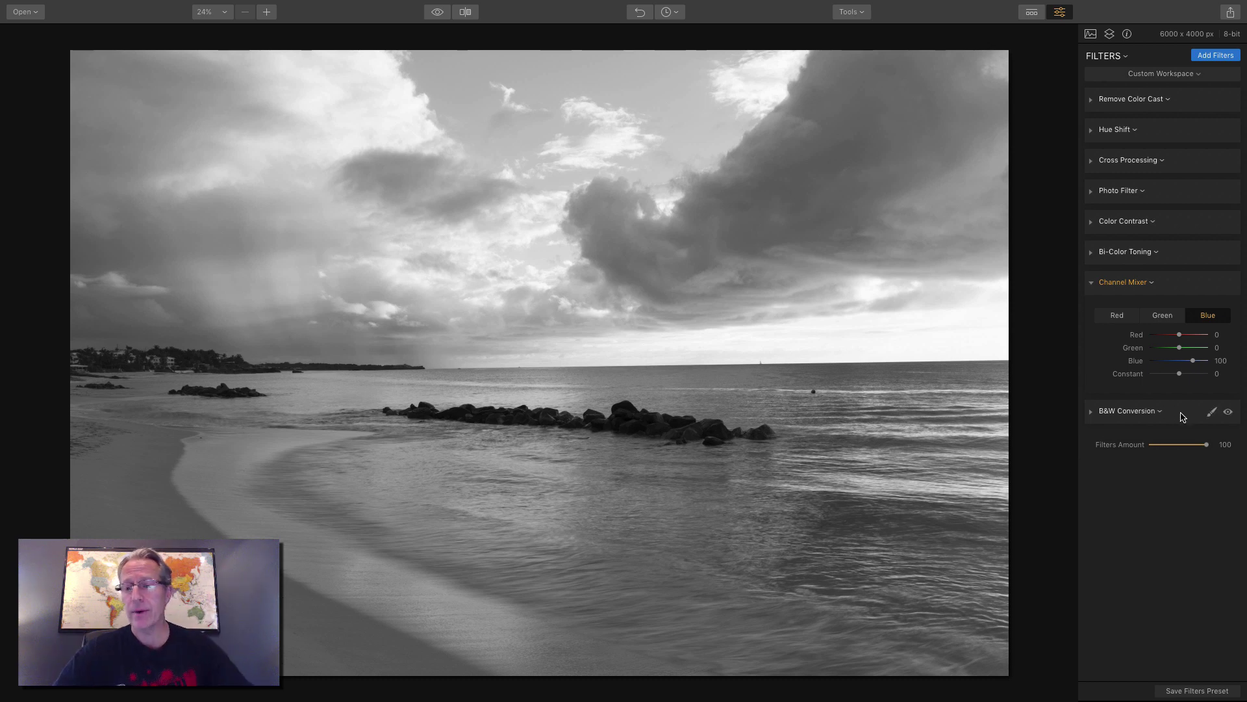
left_click(1089, 414)
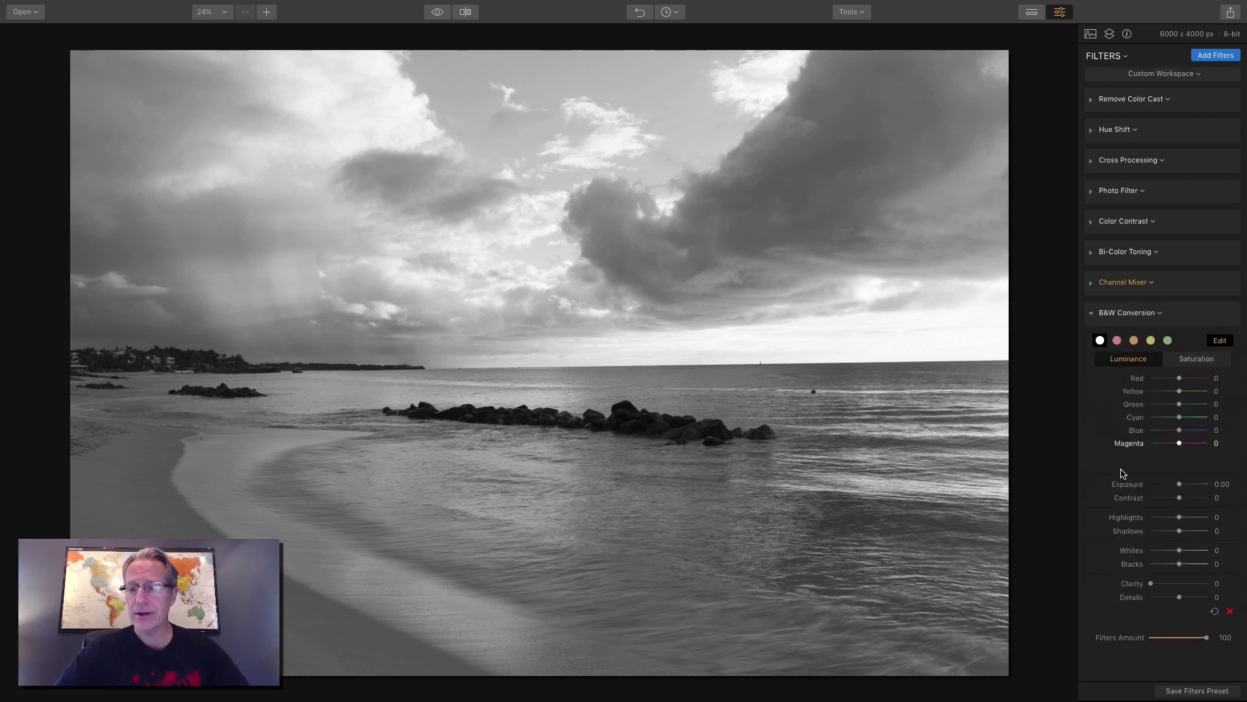
left_click(1117, 341)
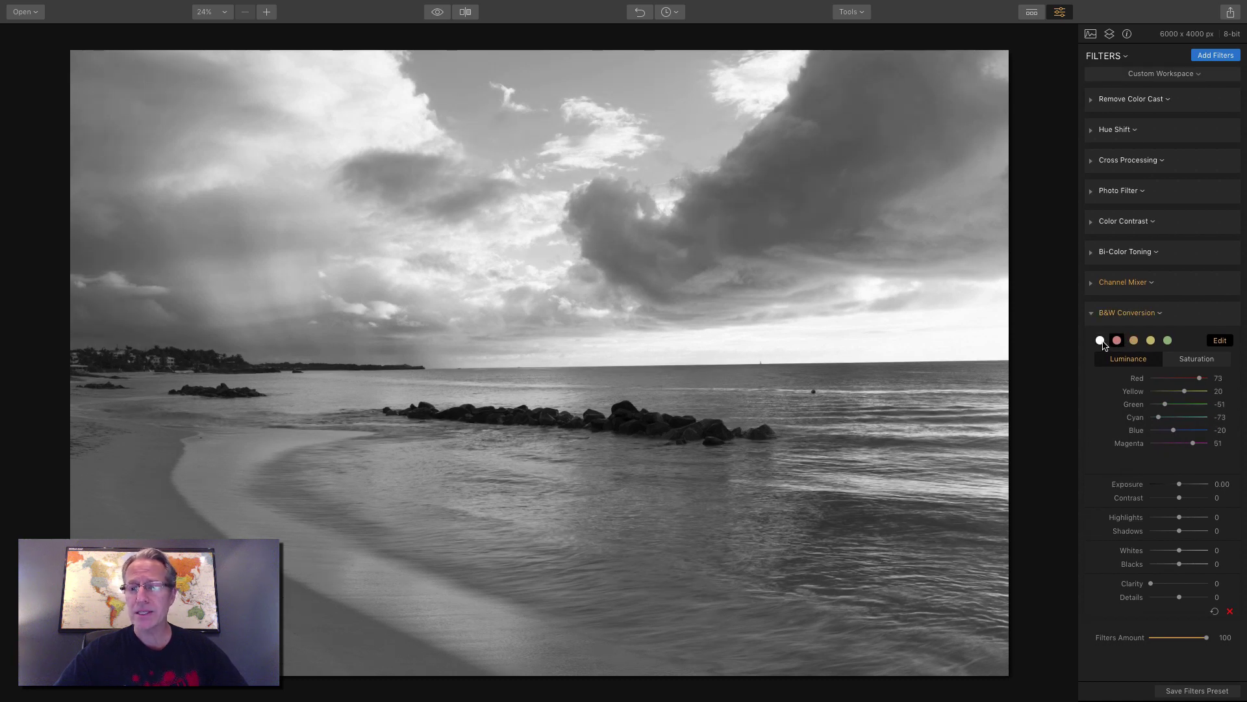
left_click(1101, 341)
Step: Set the Red channel to Red 159, Green -28, Blue -56, Constant -44, comparing Channel Mixer on and off
left_click(1092, 313)
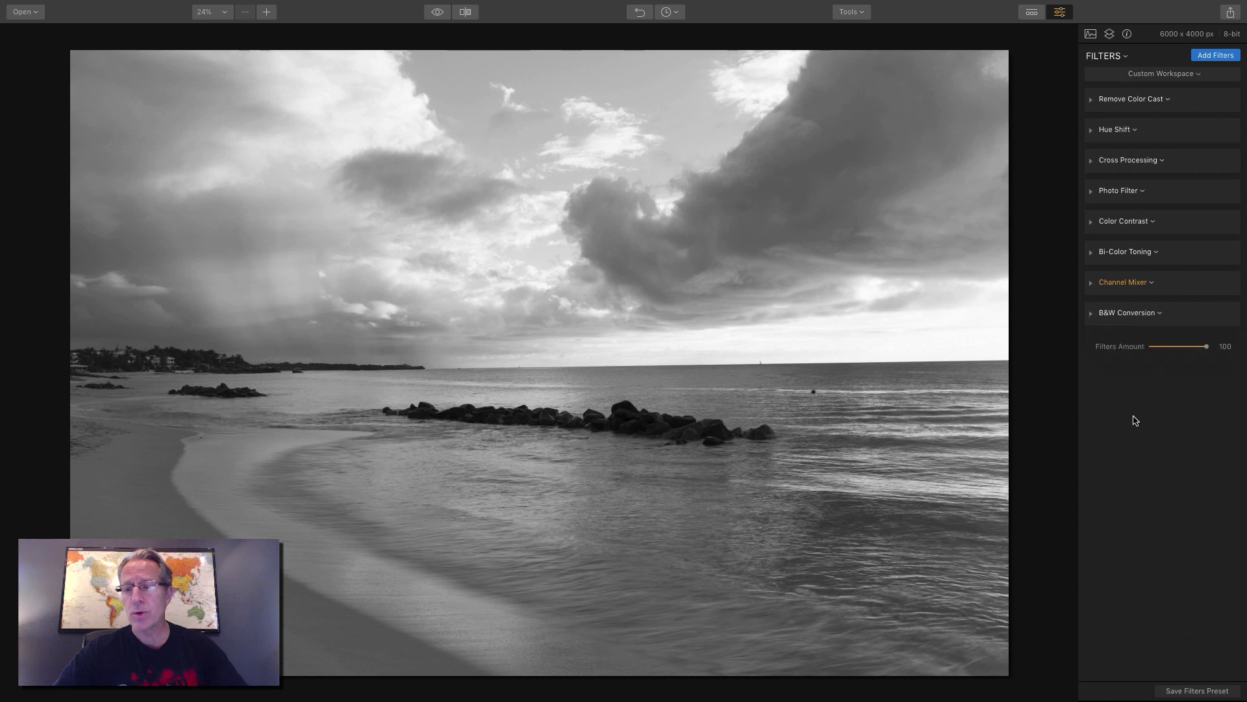
left_click(1092, 285)
left_click(1117, 316)
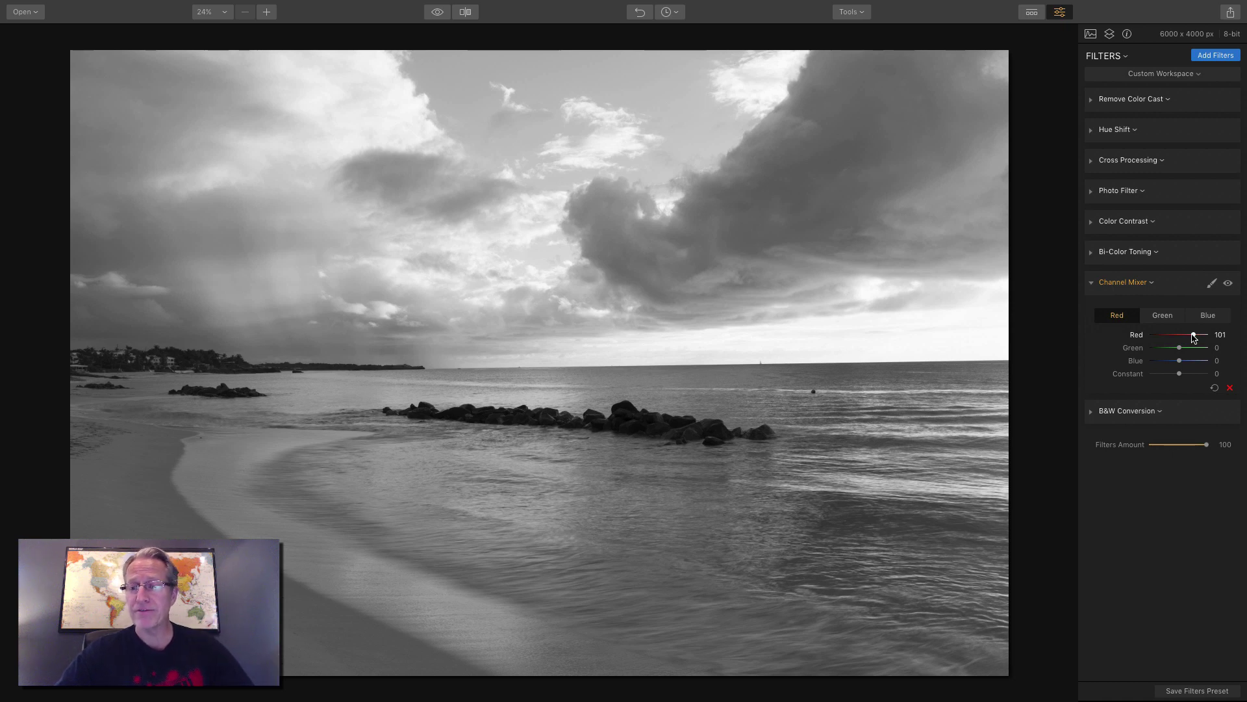
left_click_drag(1194, 334, 1171, 362)
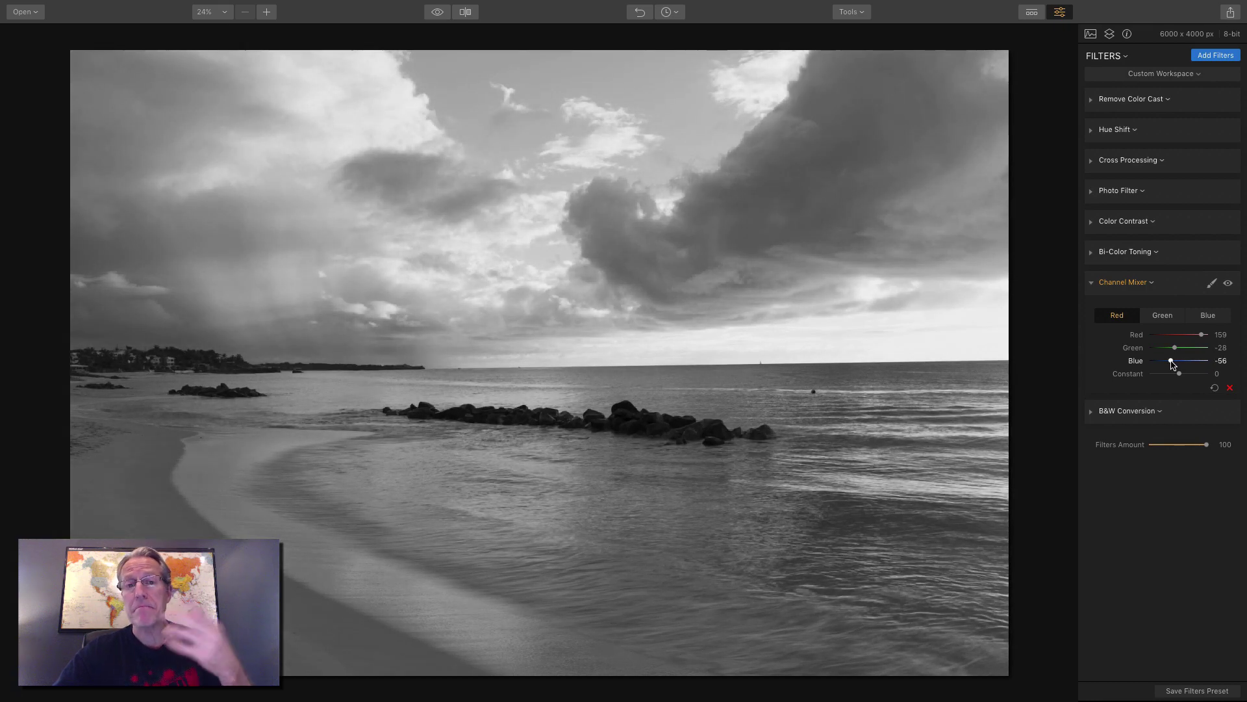
left_click_drag(1183, 377, 1173, 376)
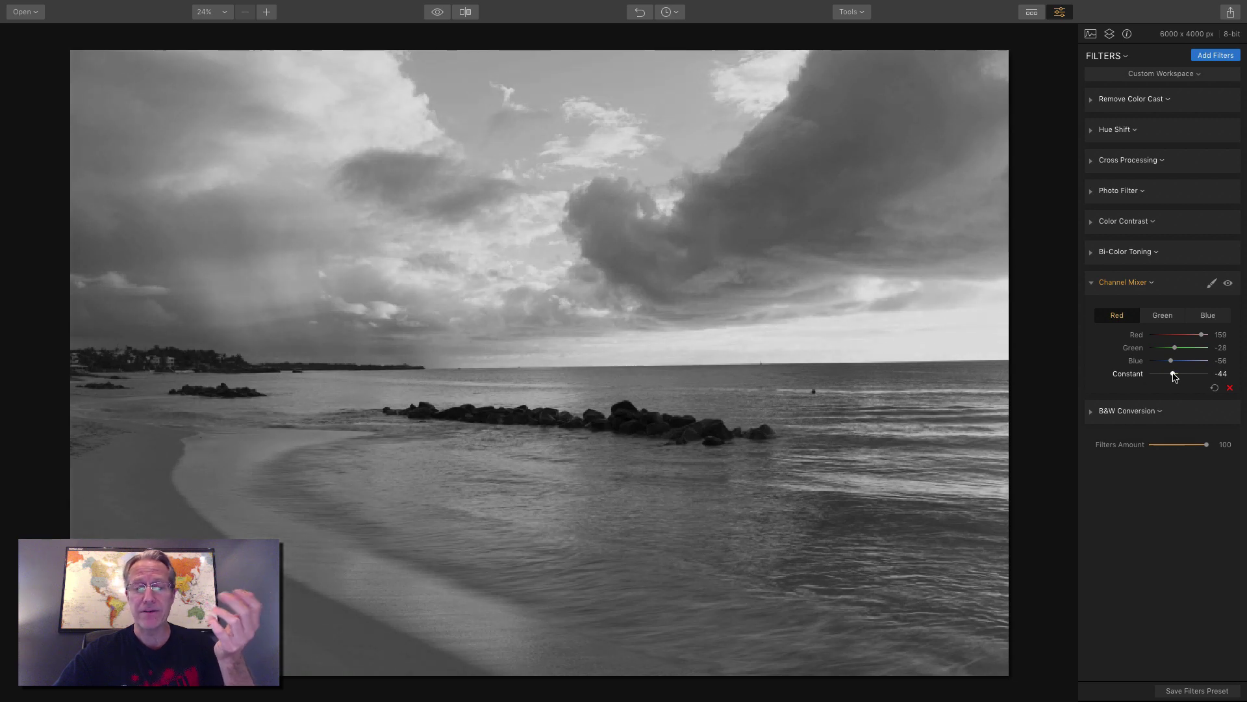
left_click(1229, 285)
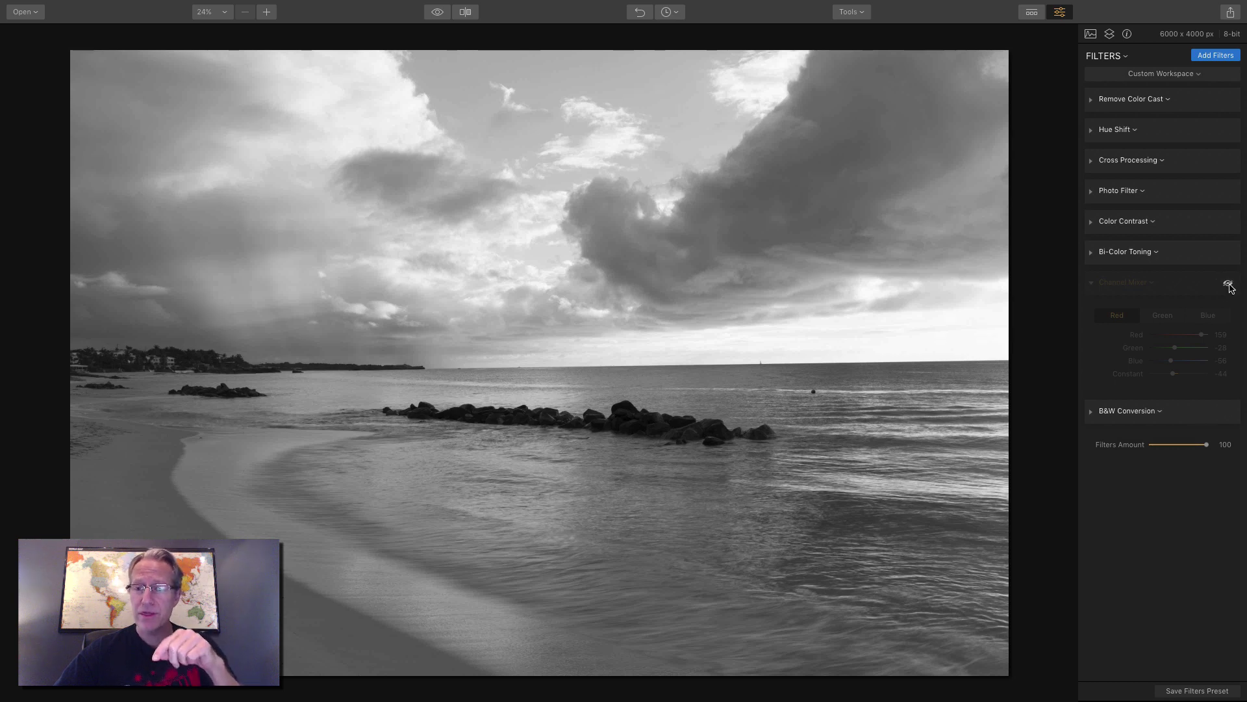
left_click(1228, 285)
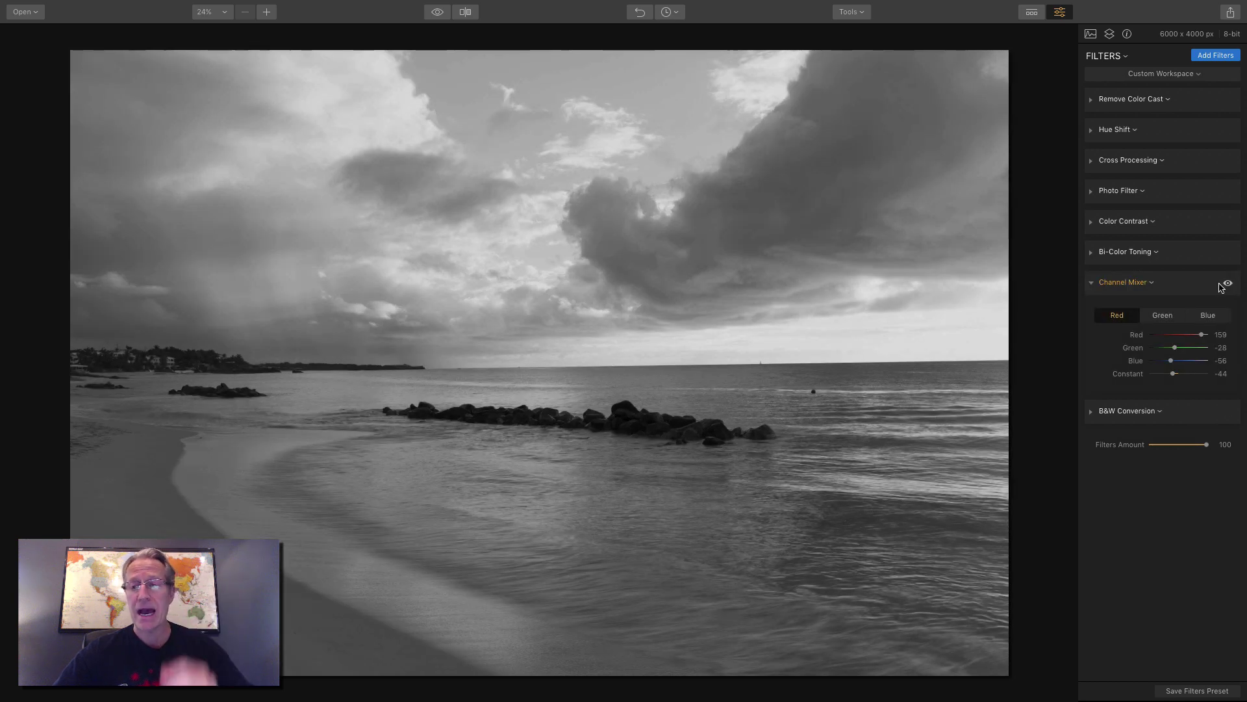
Step: Reset Channel Mixer, set the Blue channel's Red to 66 and Green to -51, then compare on and off
left_click(1215, 388)
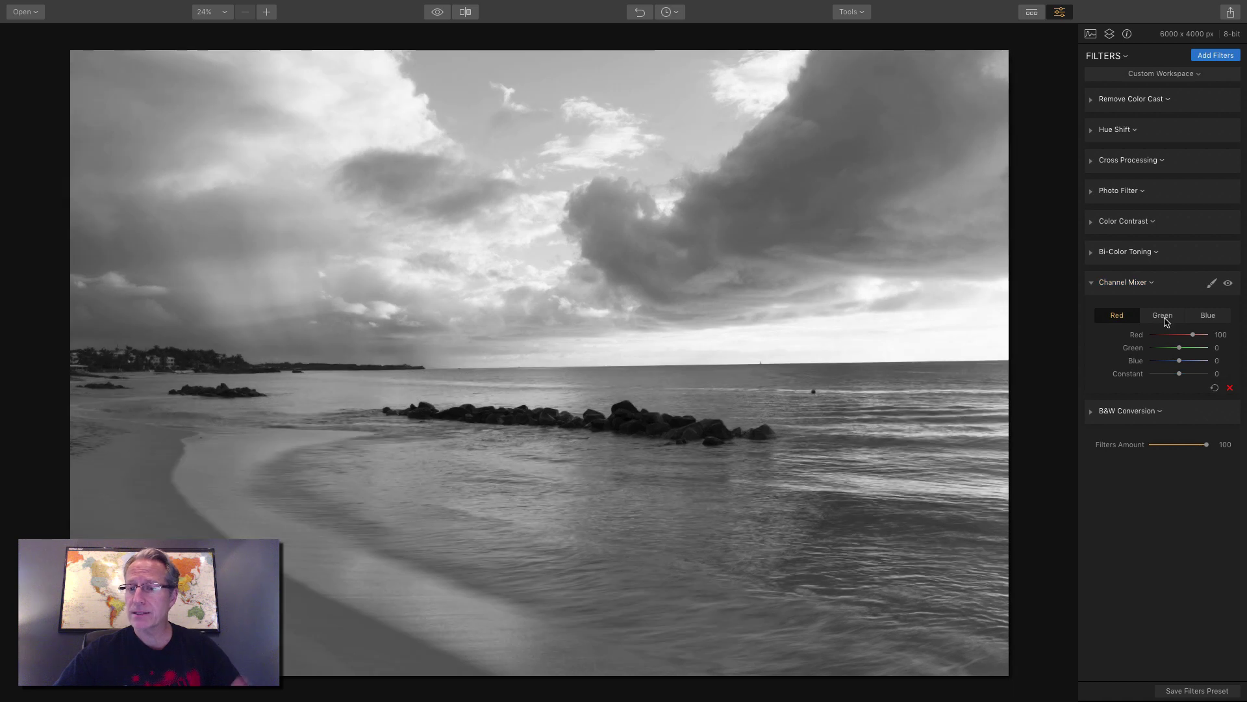
left_click(1199, 318)
left_click_drag(1180, 334, 1189, 335)
left_click_drag(1180, 348, 1173, 376)
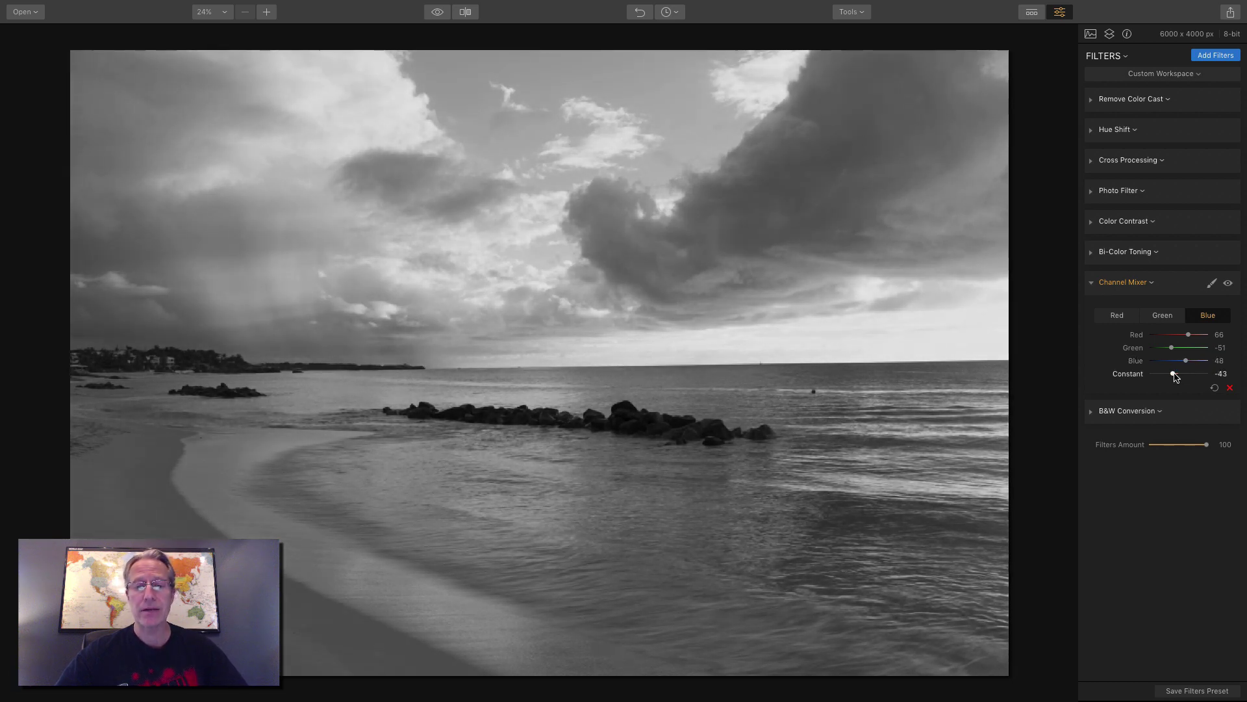
left_click(1228, 285)
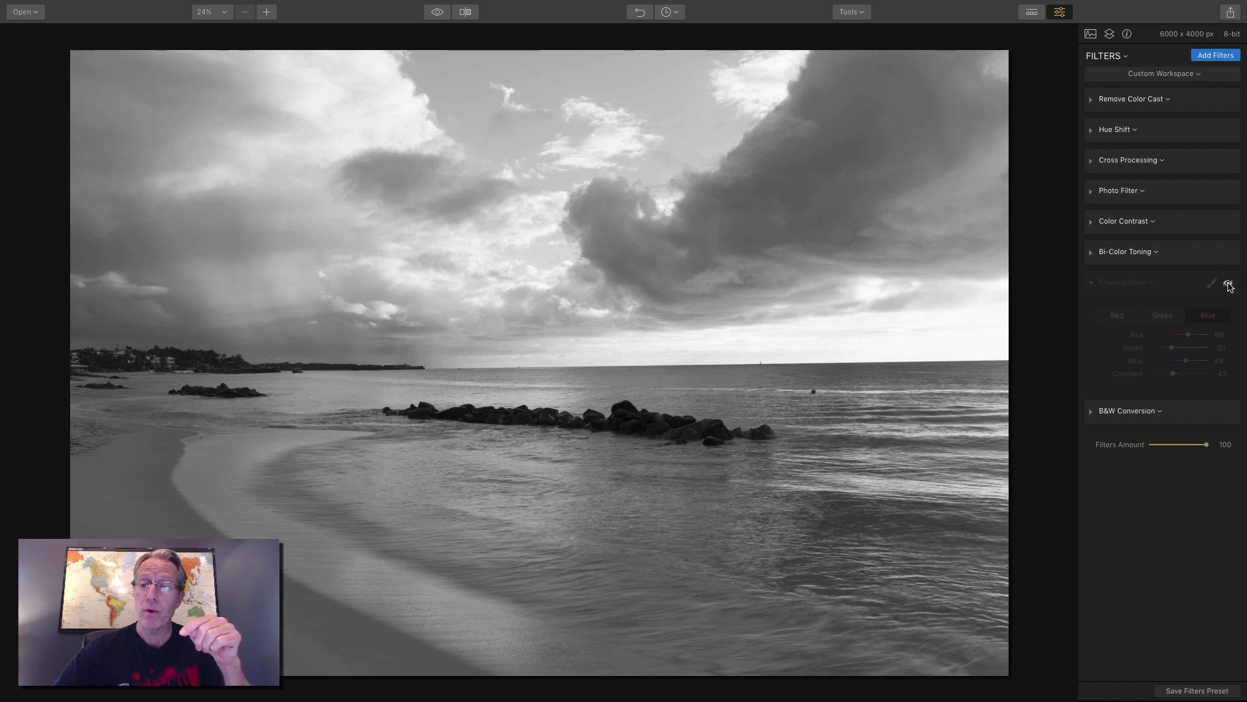
left_click(1229, 284)
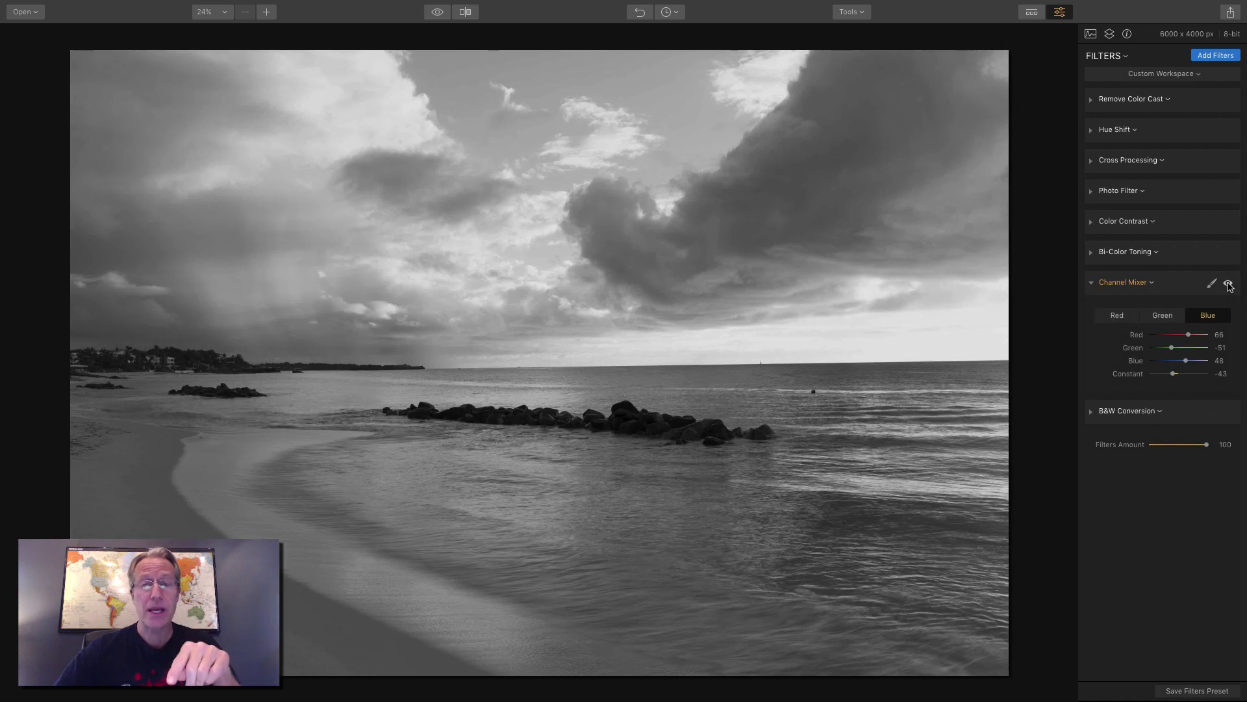
Step: Try B&W Conversion Contrast at 38, then reset the filter to its defaults
left_click(1092, 414)
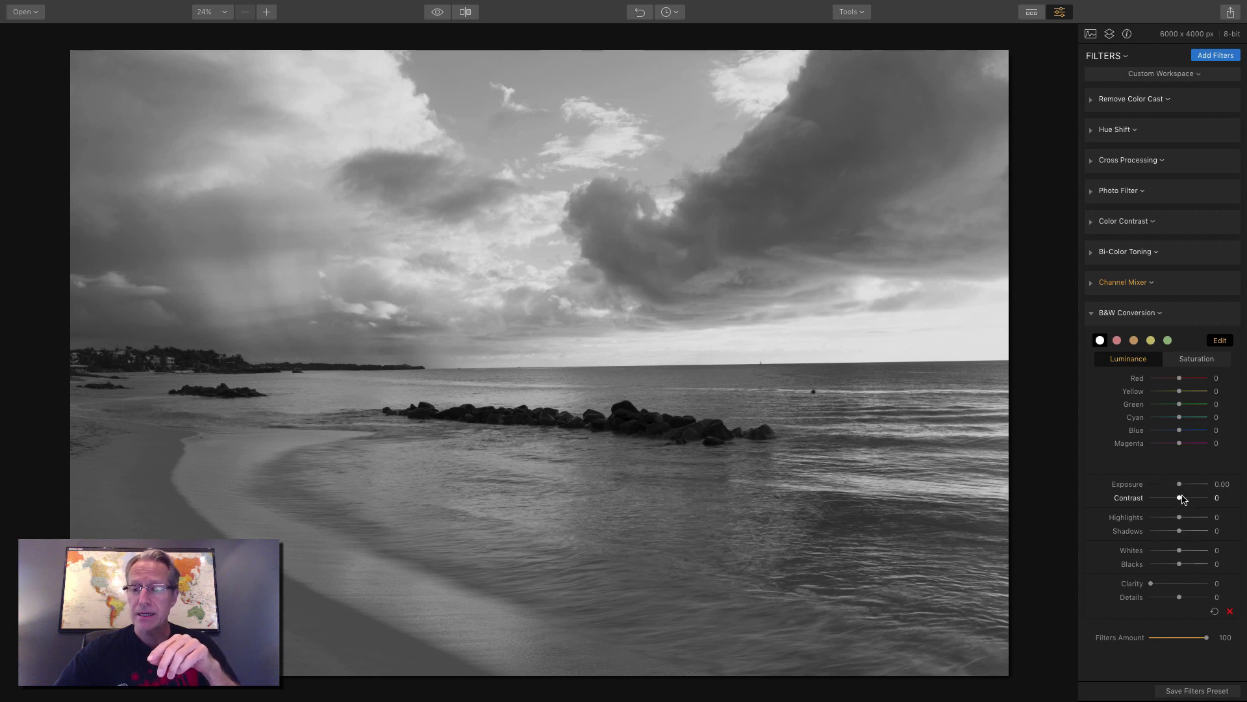
left_click_drag(1181, 498, 1191, 498)
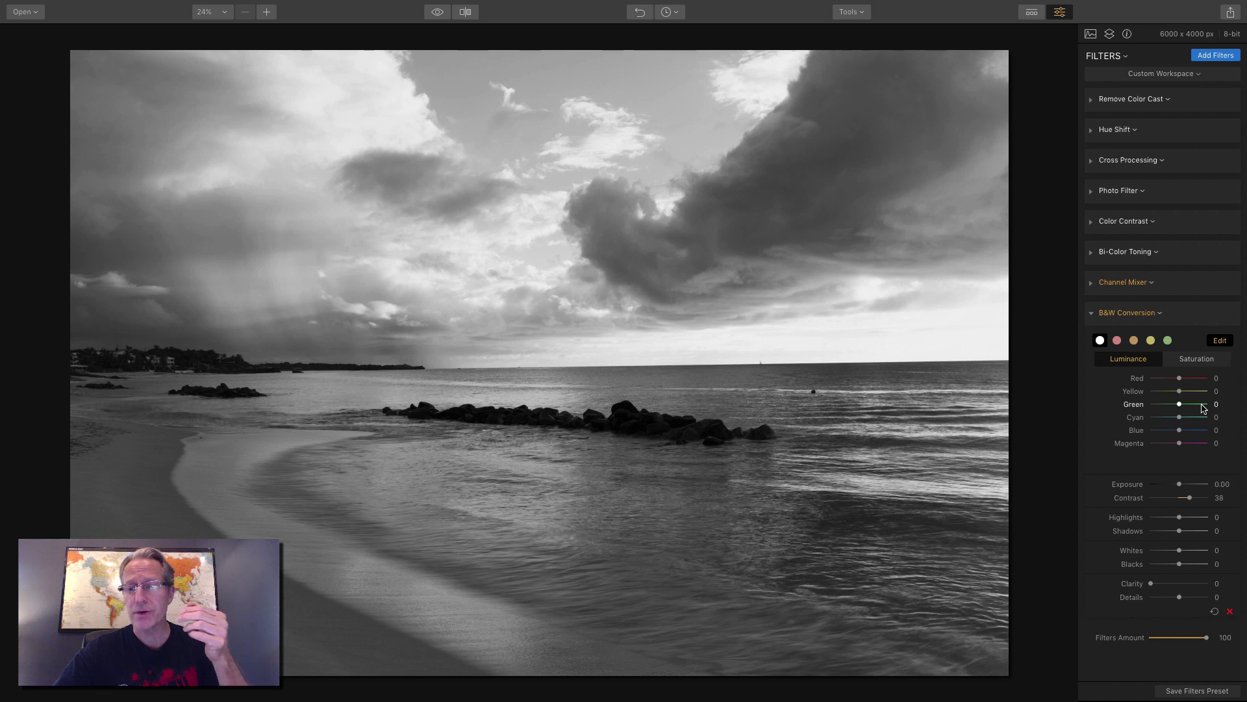
left_click(1144, 314)
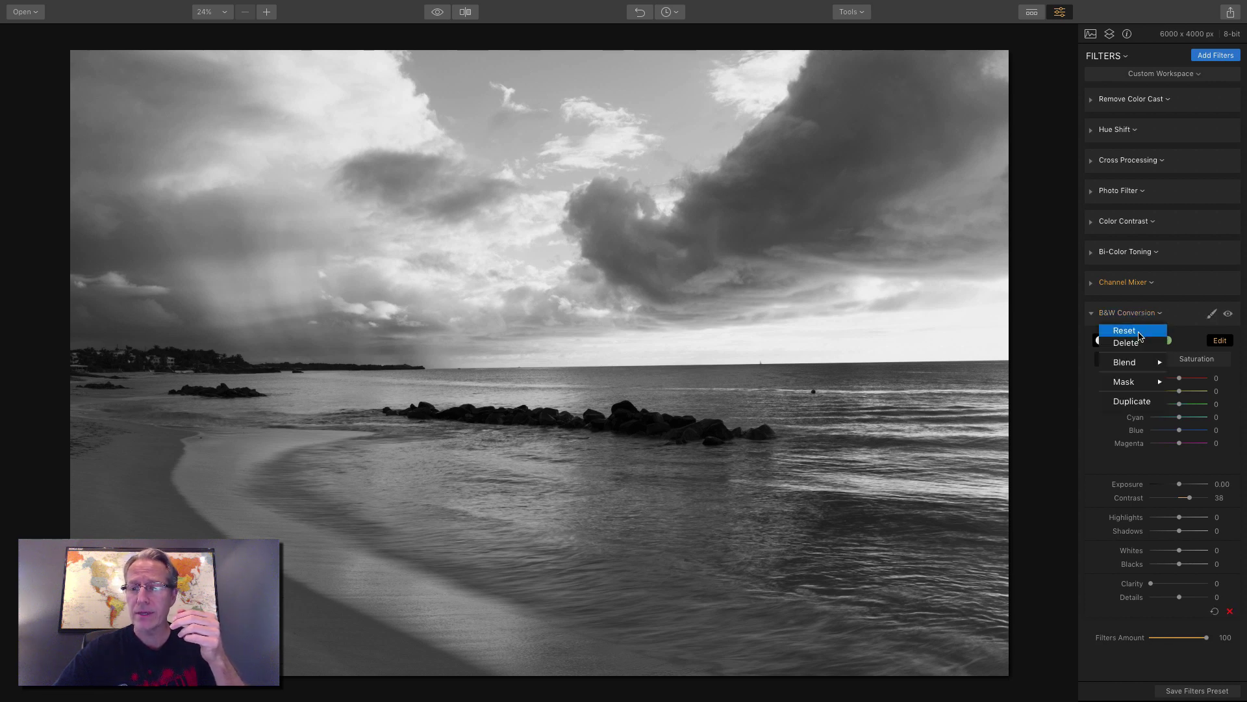
left_click(1140, 335)
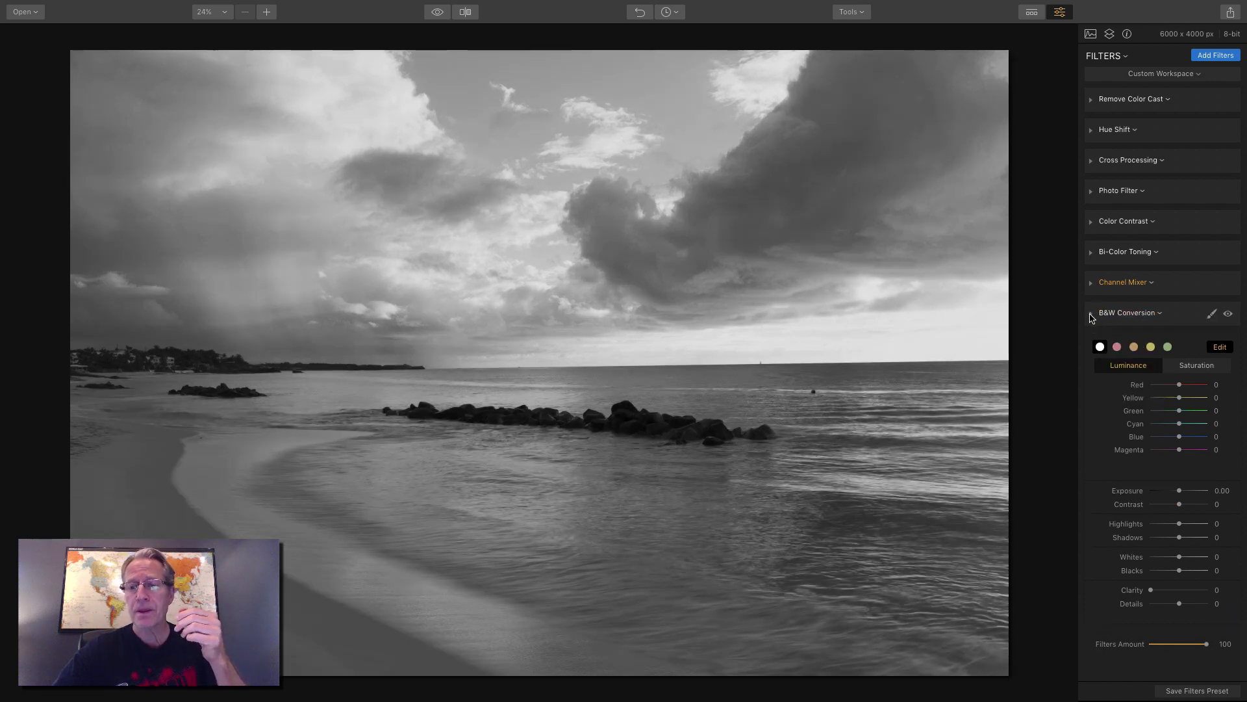
Step: Collapse B&W Conversion and toggle Channel Mixer off and back on to compare
left_click(1092, 317)
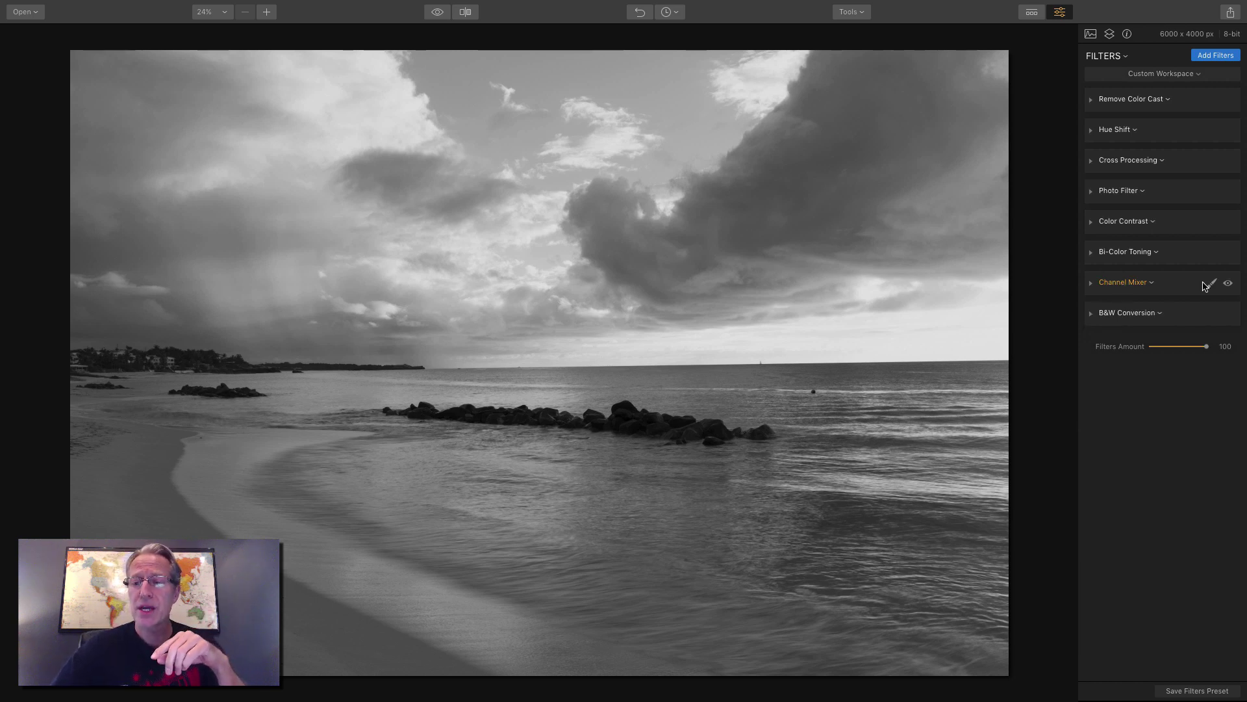
left_click(1228, 284)
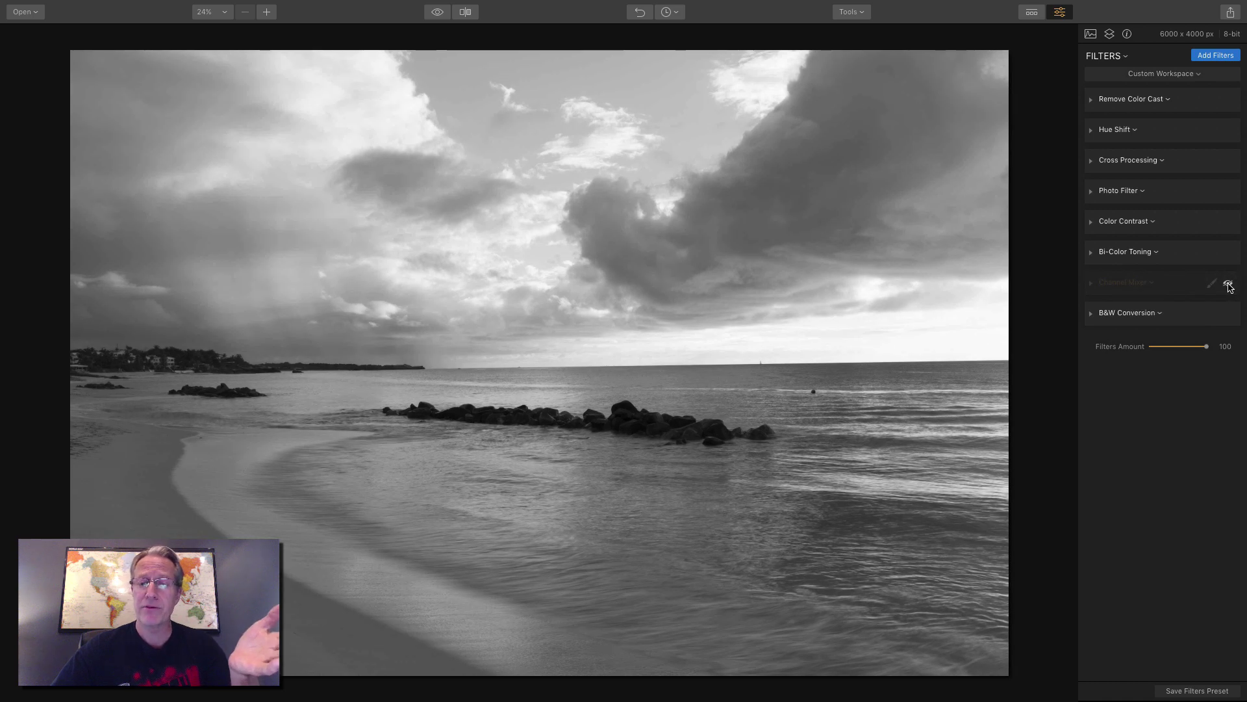
left_click(1228, 284)
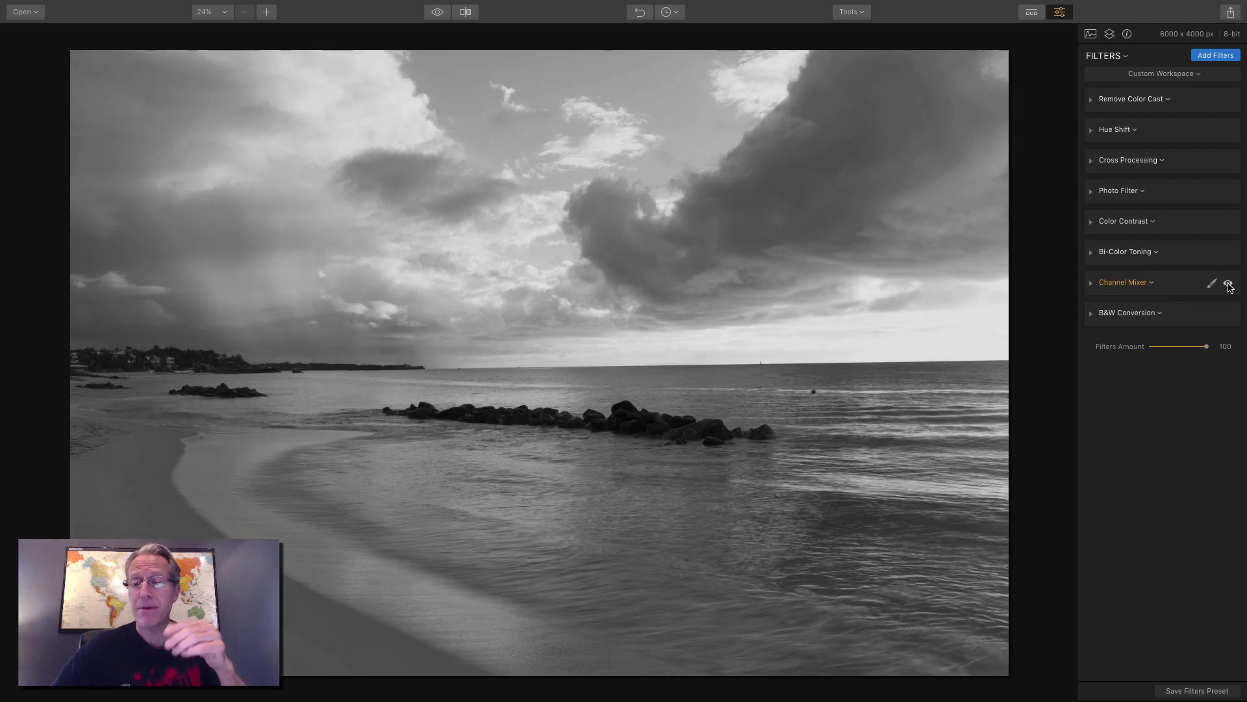
Step: Delete the B&W Conversion filter and reset Channel Mixer's Blue channel to defaults, leaving it collapsed
left_click(1131, 315)
left_click(1129, 343)
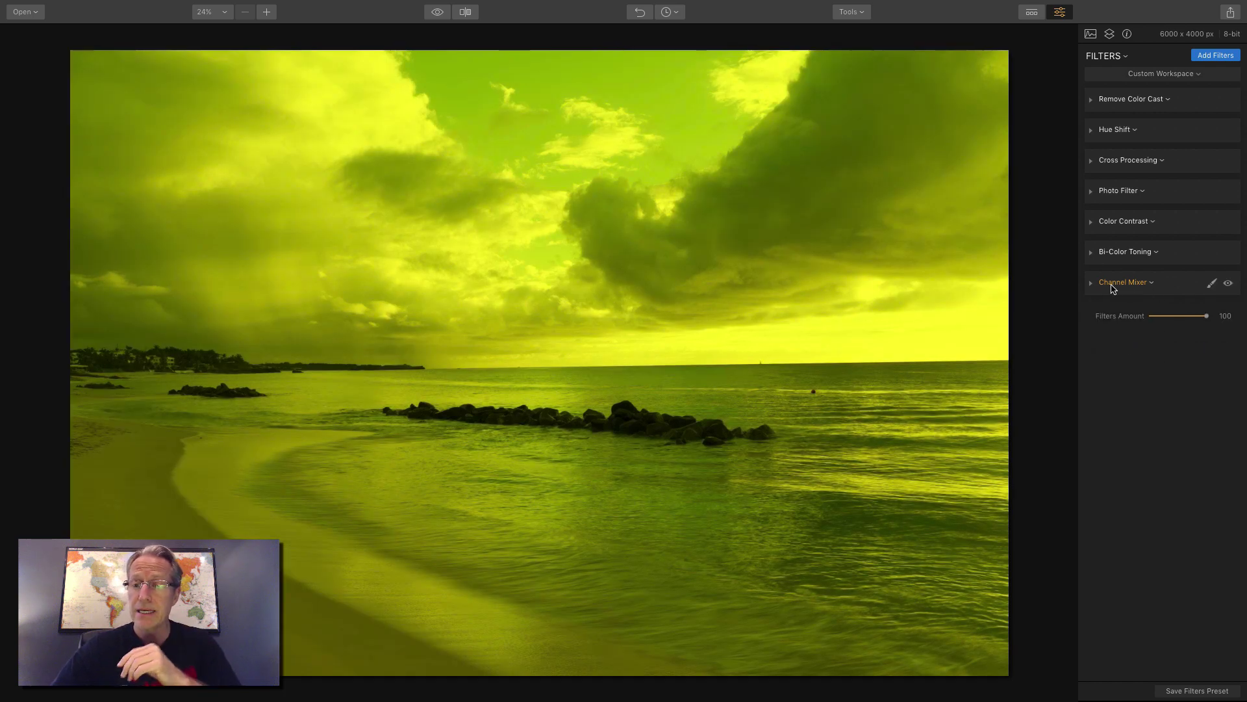
left_click(1091, 285)
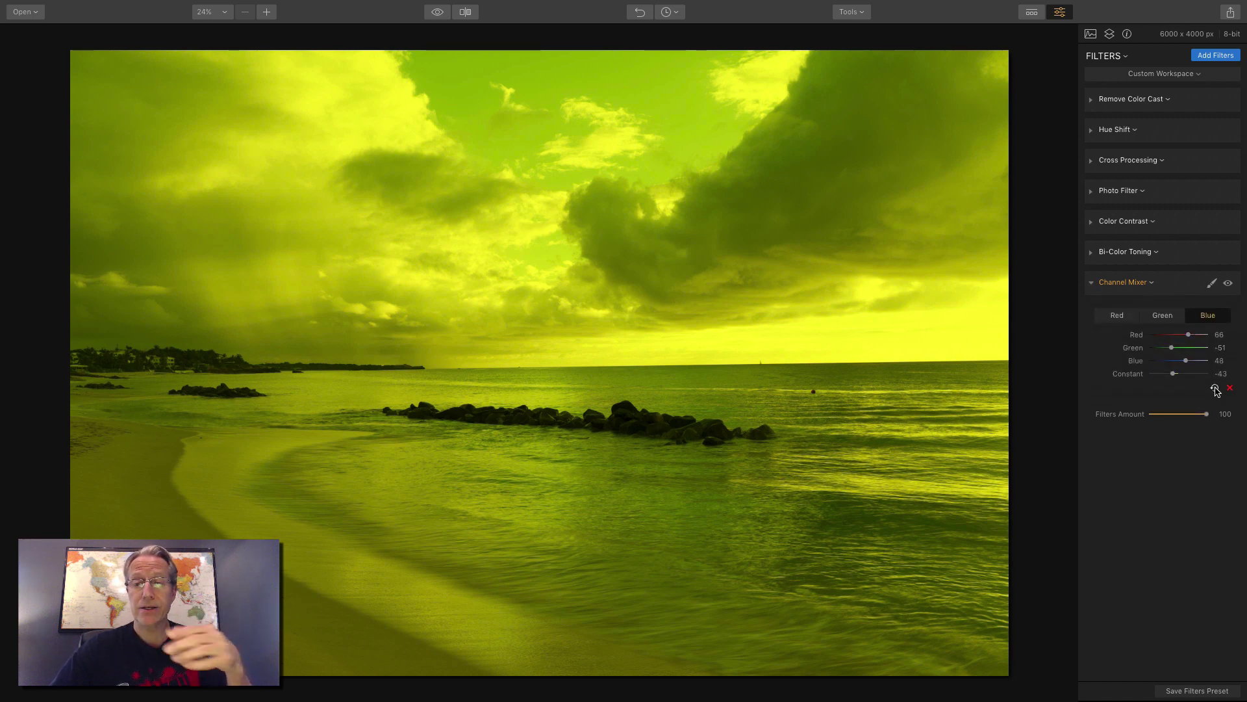
left_click(1214, 388)
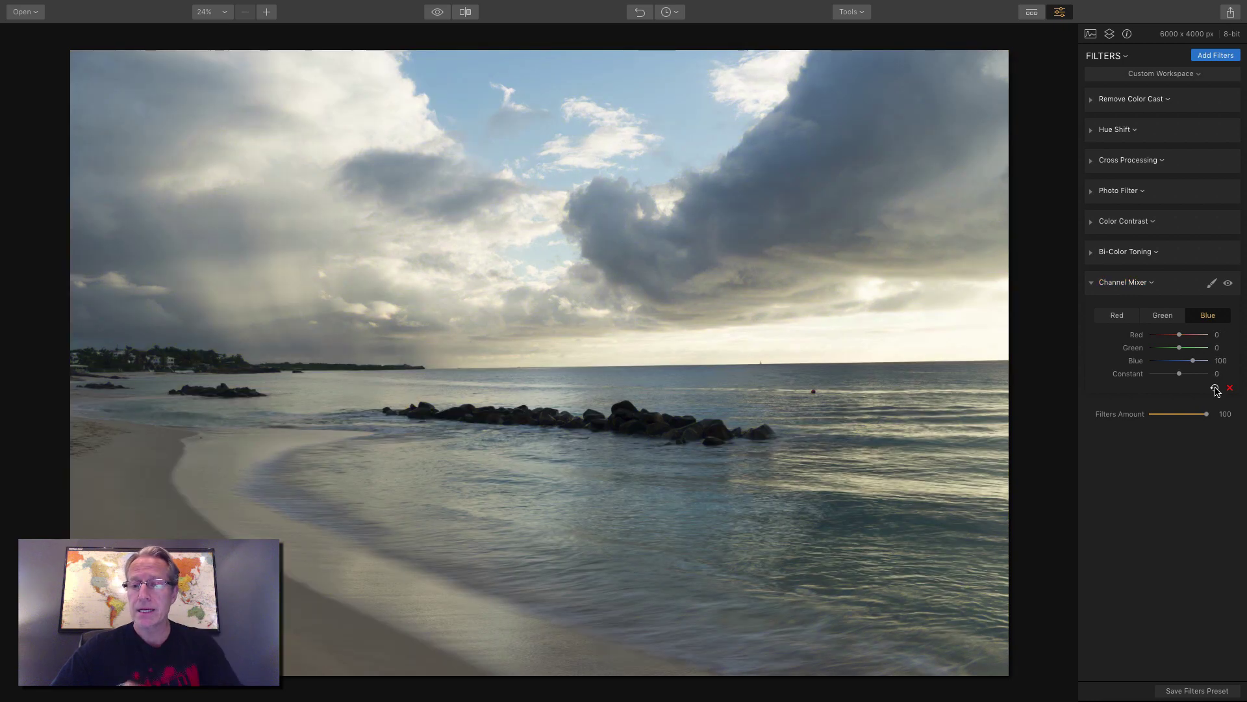
left_click(1093, 284)
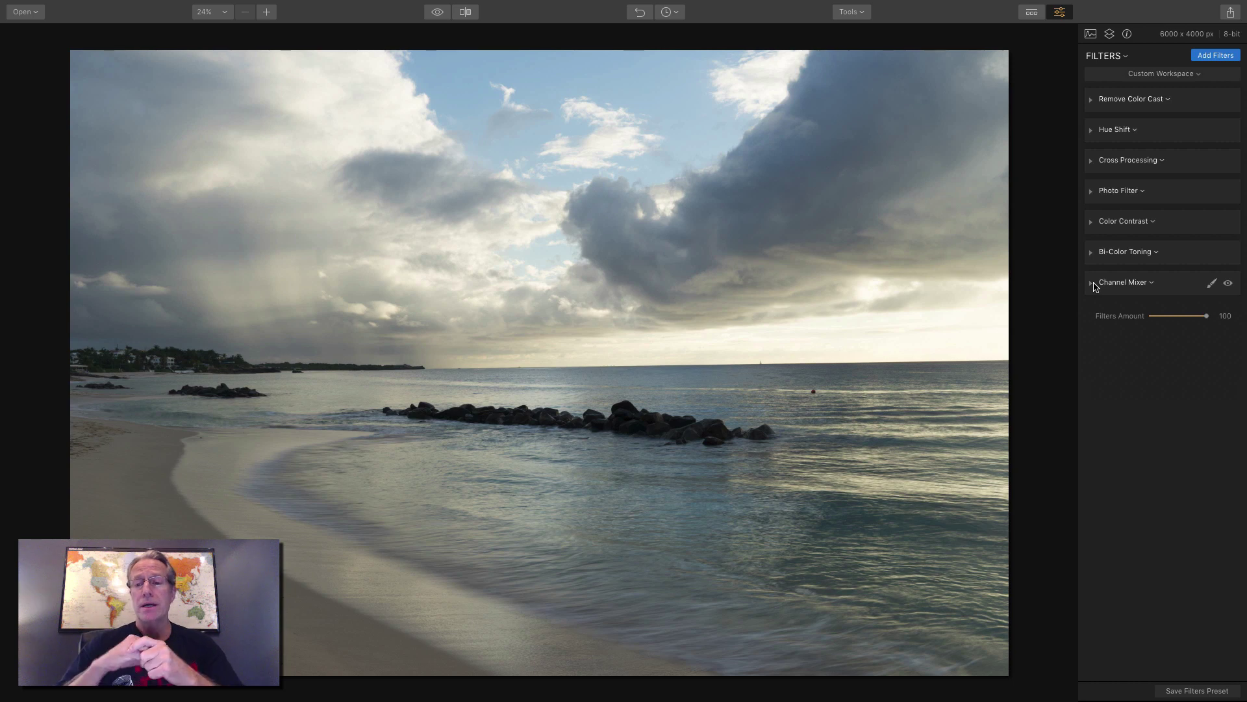